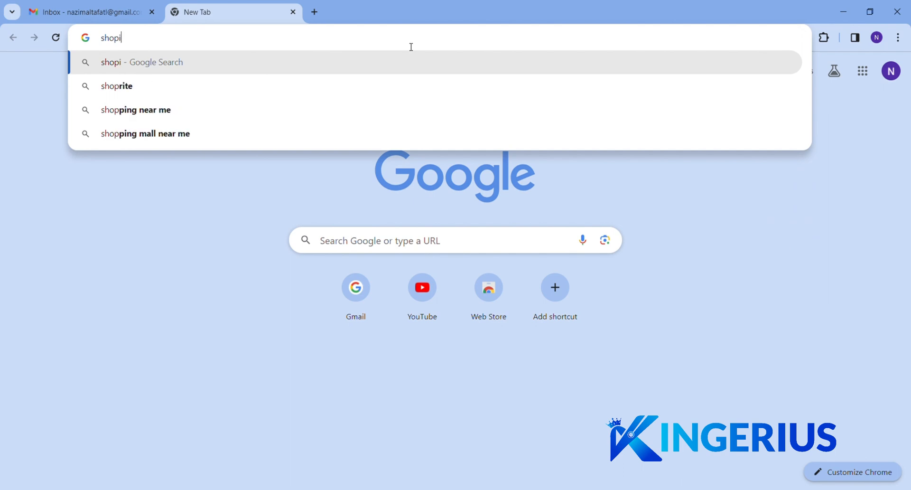
# Load shopify.com in Chrome
pyautogui.press('Return')
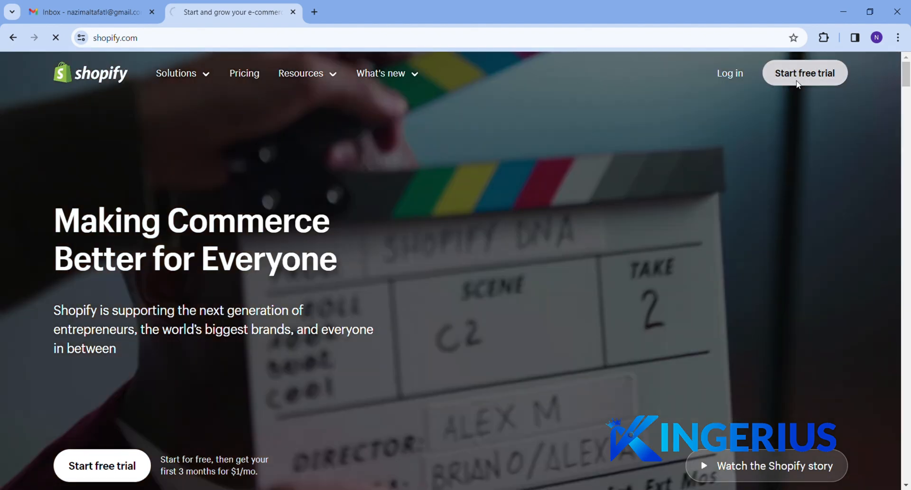
# Start a free trial as a seller who is just starting, with Pakistan as the business location
pyautogui.click(801, 85)
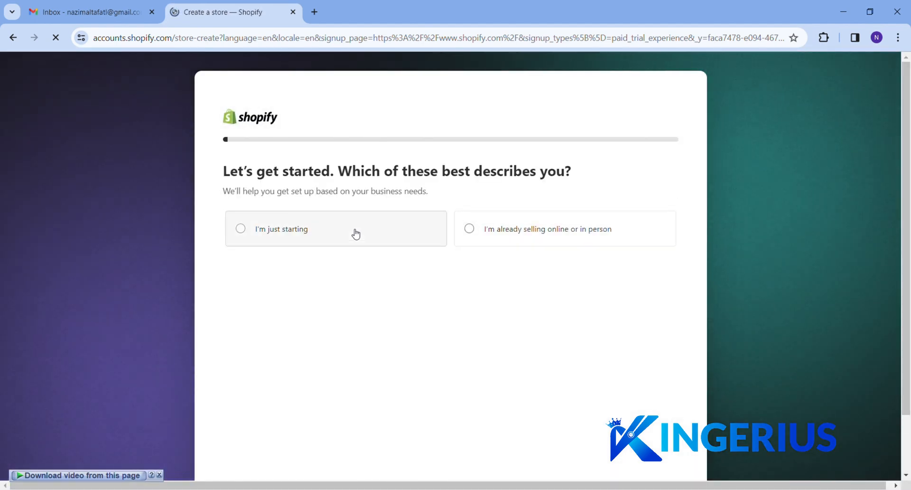
pyautogui.click(356, 233)
pyautogui.scroll(-2, 423, 285)
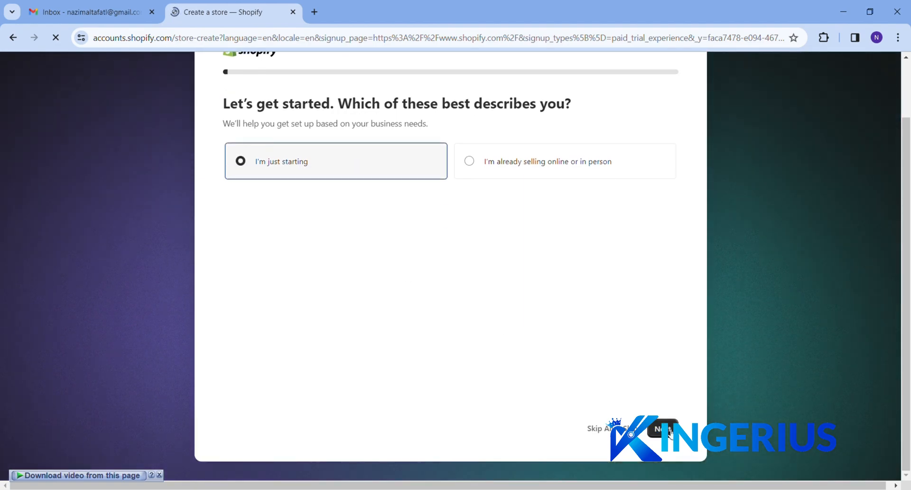
pyautogui.click(595, 428)
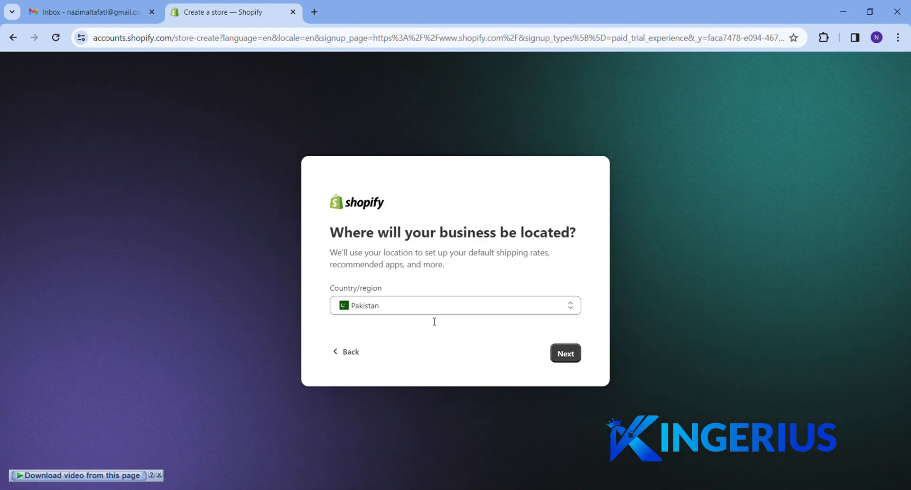
pyautogui.click(525, 308)
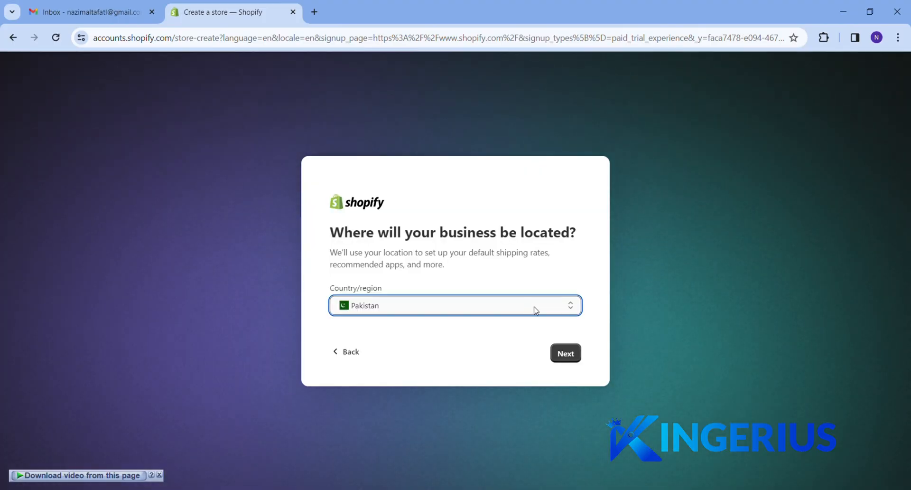
pyautogui.click(563, 357)
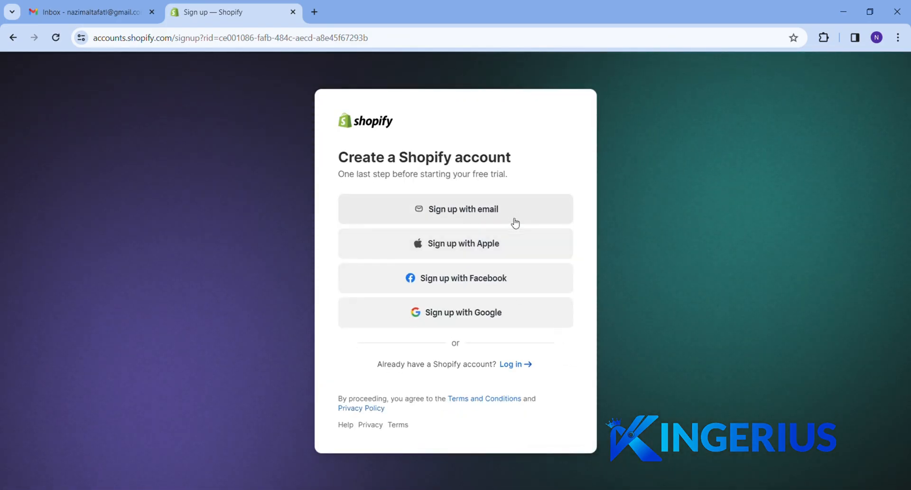
# Sign up for Shopify with the existing Google account
pyautogui.click(503, 318)
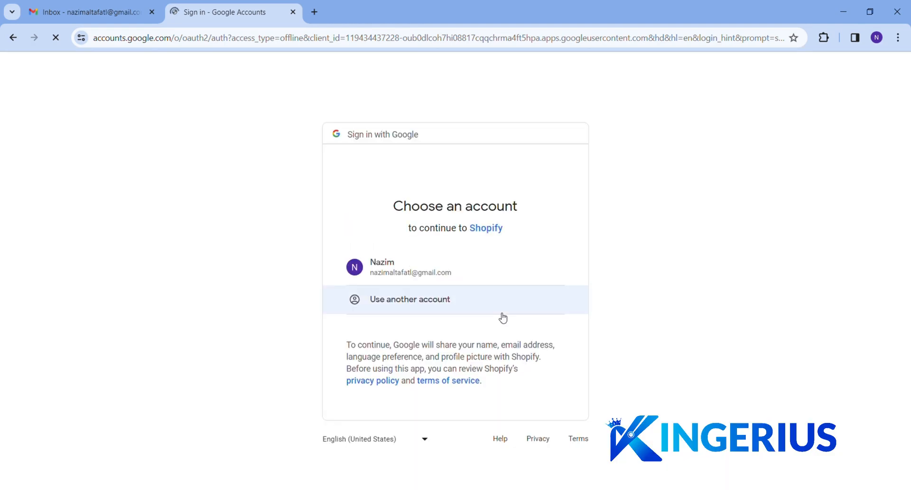
pyautogui.click(488, 271)
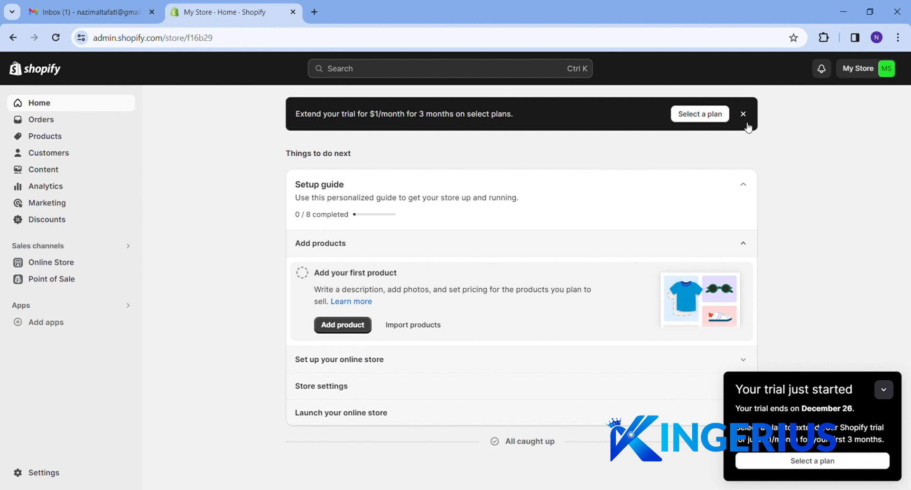
# Bring up the Basic, Shopify and Advanced plans from the trial banner
pyautogui.click(714, 123)
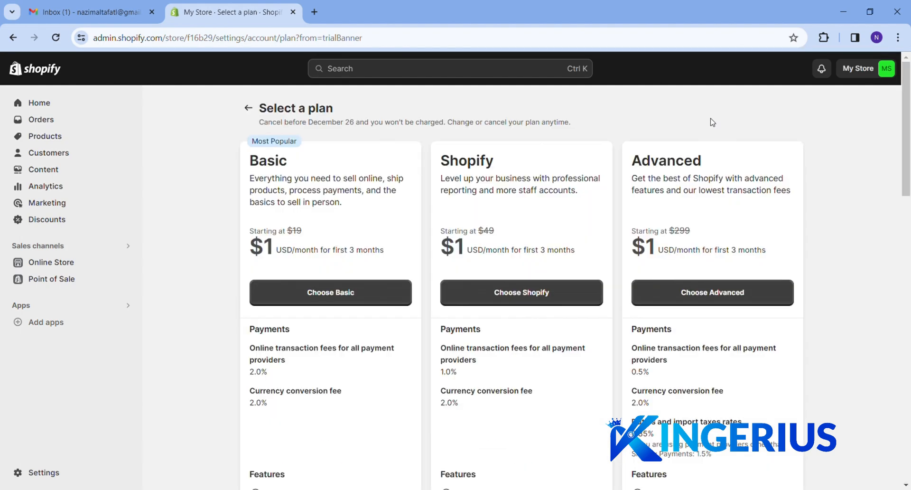
pyautogui.click(304, 294)
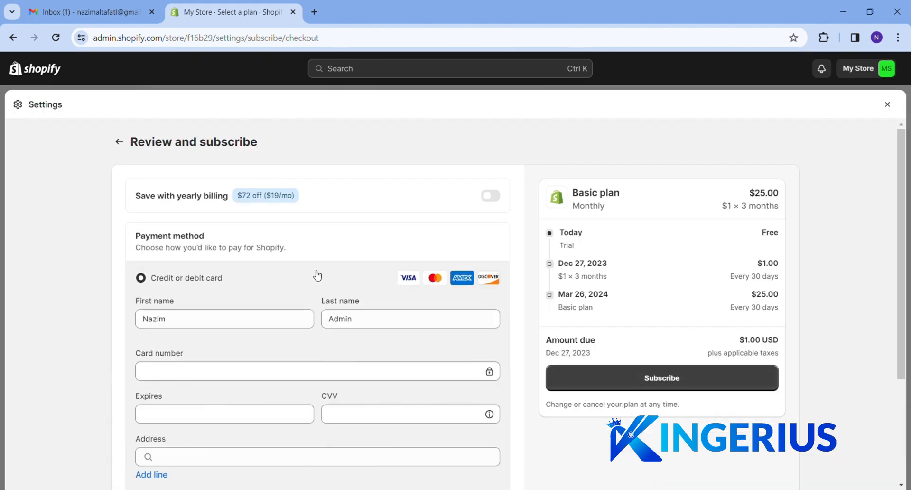
pyautogui.scroll(-3, 318, 275)
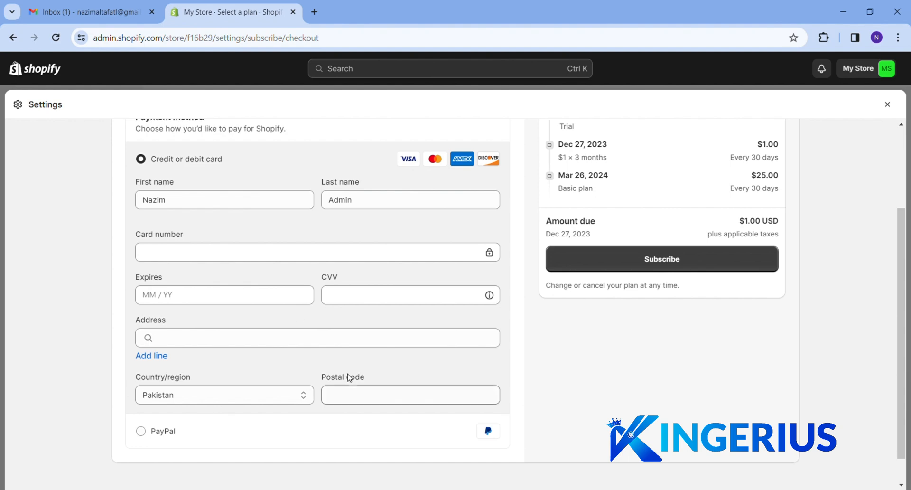
pyautogui.scroll(3, 534, 357)
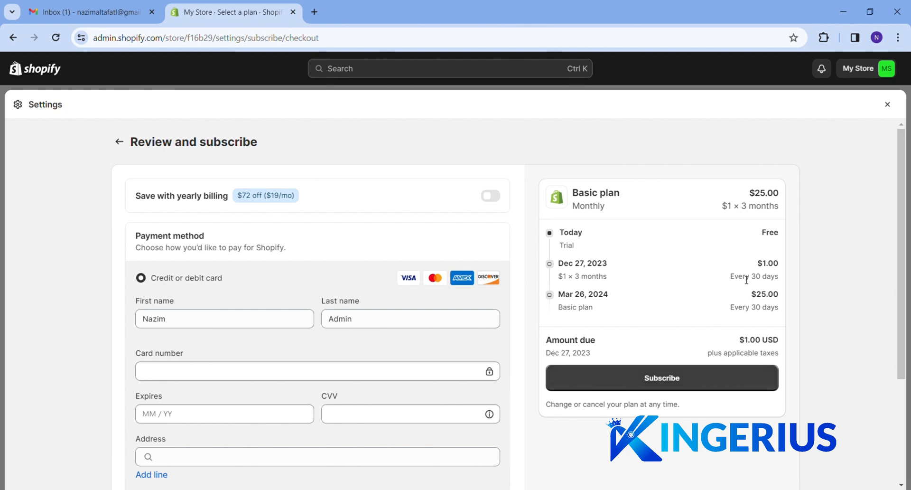
pyautogui.moveTo(744, 277); pyautogui.dragTo(764, 268)
pyautogui.click(776, 281)
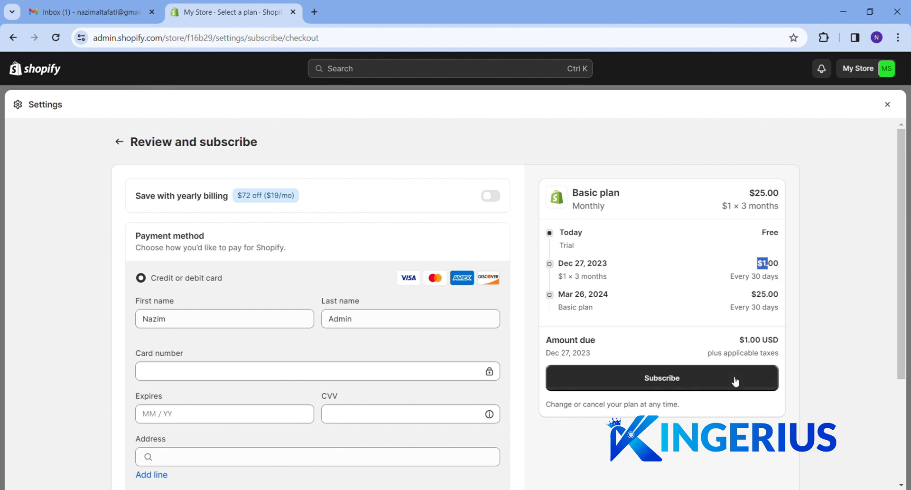
pyautogui.moveTo(751, 295); pyautogui.dragTo(765, 296)
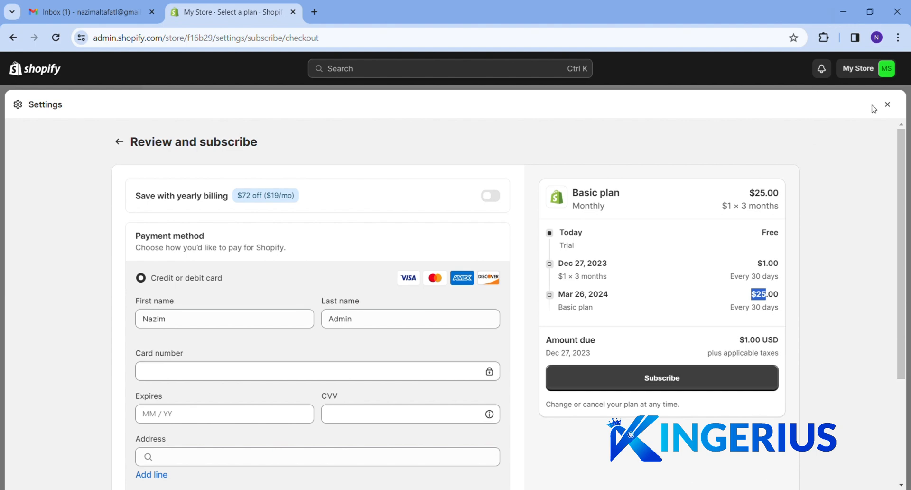
pyautogui.click(887, 105)
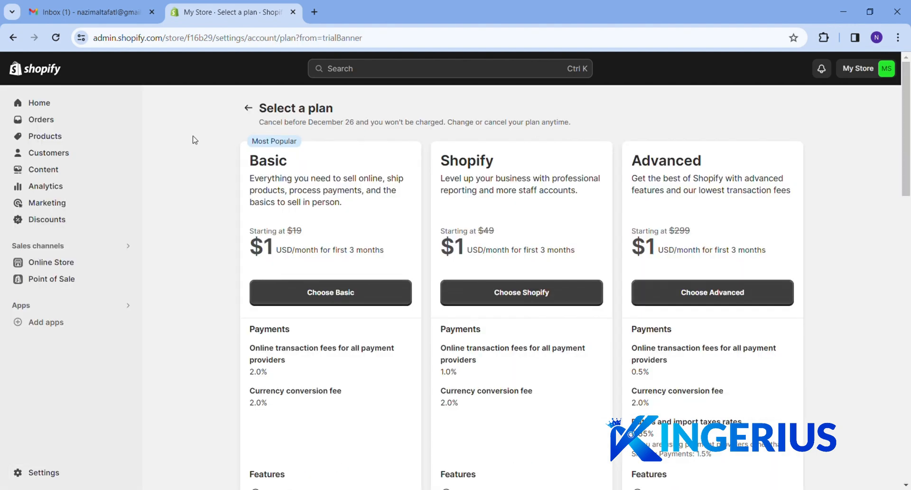
pyautogui.click(41, 121)
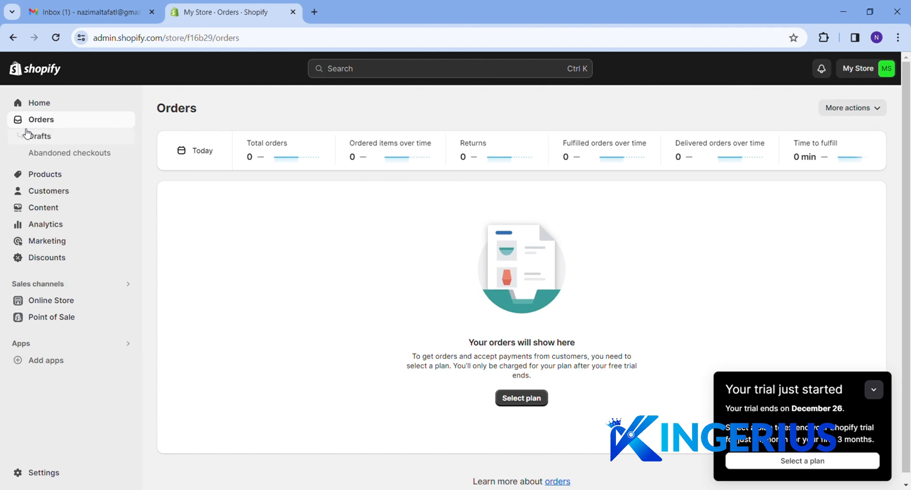
# Go to Products, minimise the trial reminder, and start a new product
pyautogui.click(40, 175)
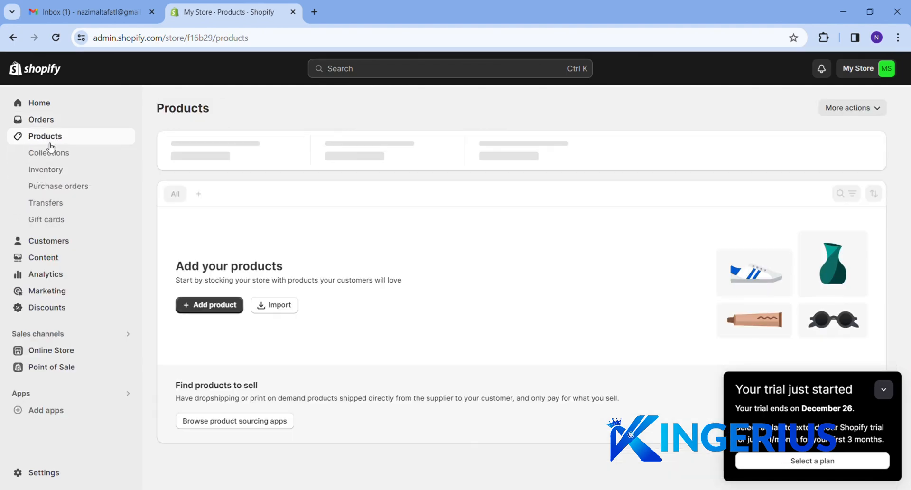
pyautogui.click(886, 397)
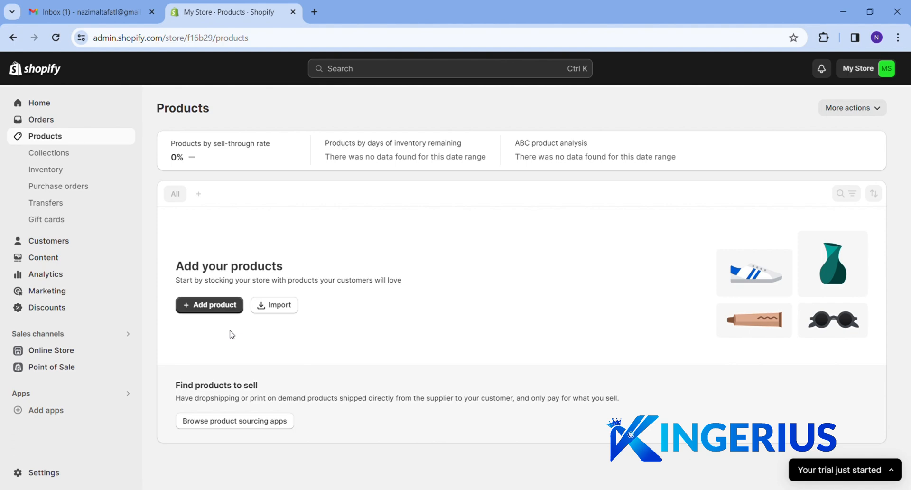
pyautogui.click(220, 312)
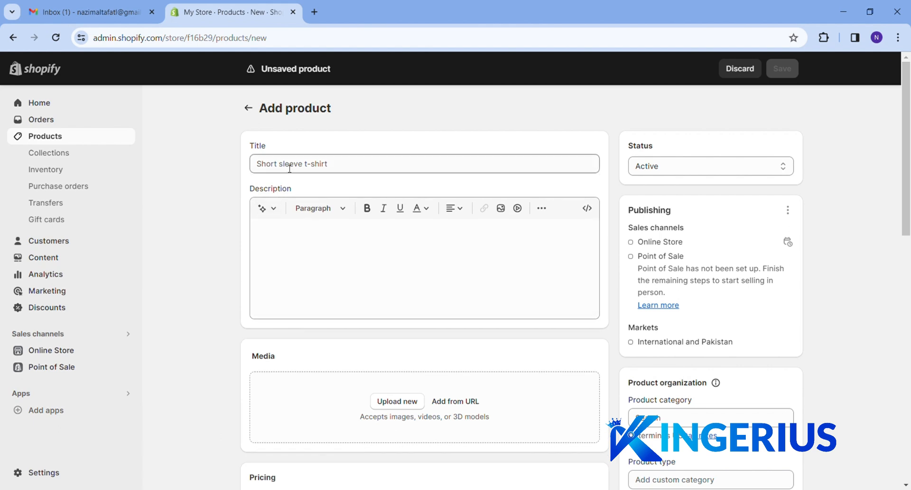
# Look over the product title, description and media upload fields
pyautogui.click(288, 164)
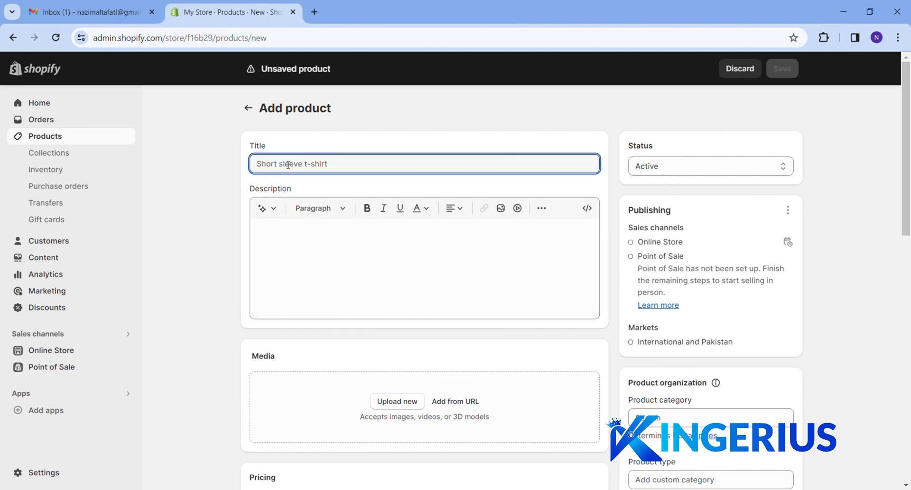
pyautogui.click(308, 271)
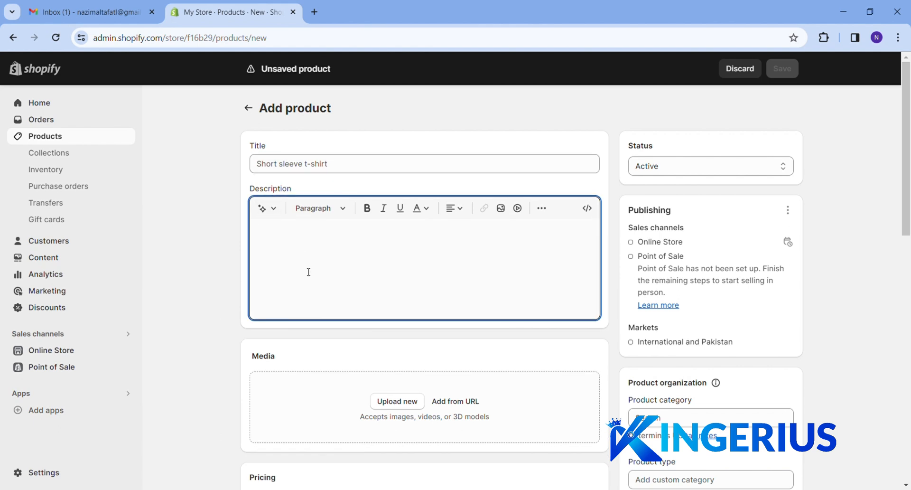
pyautogui.click(403, 404)
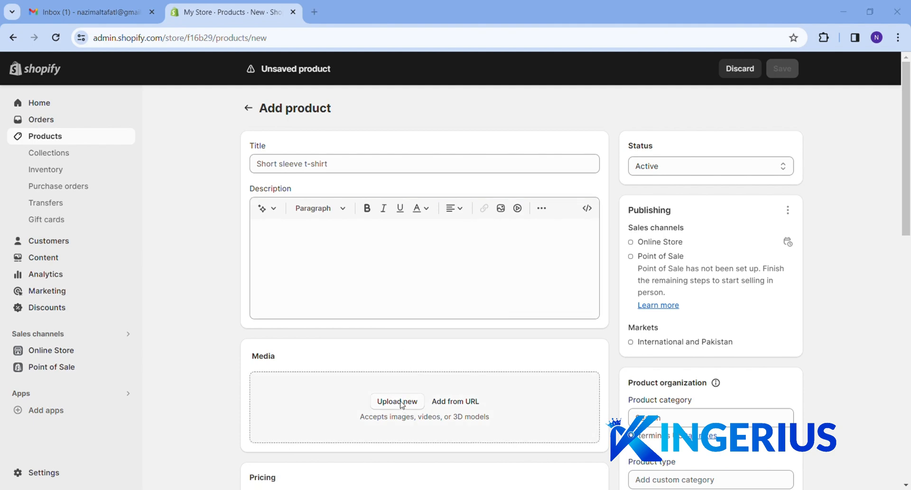
pyautogui.click(636, 11)
pyautogui.scroll(-4, 507, 362)
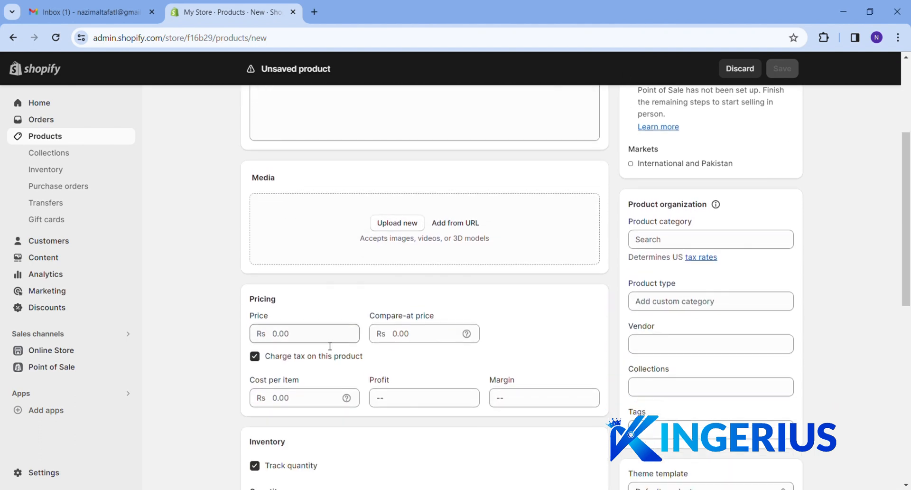
# Enter a price of 3000 and a compare-at price of 5000
pyautogui.click(312, 339)
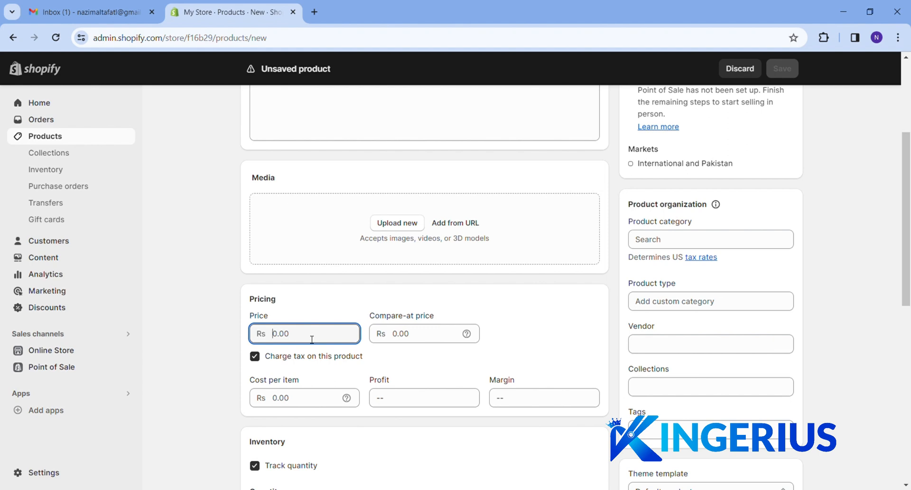
pyautogui.write('3000')
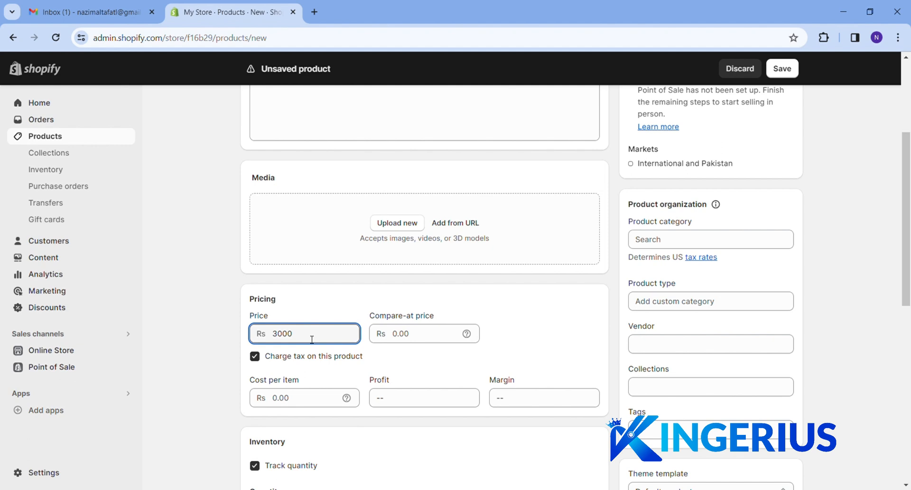
pyautogui.click(404, 336)
pyautogui.write('5000')
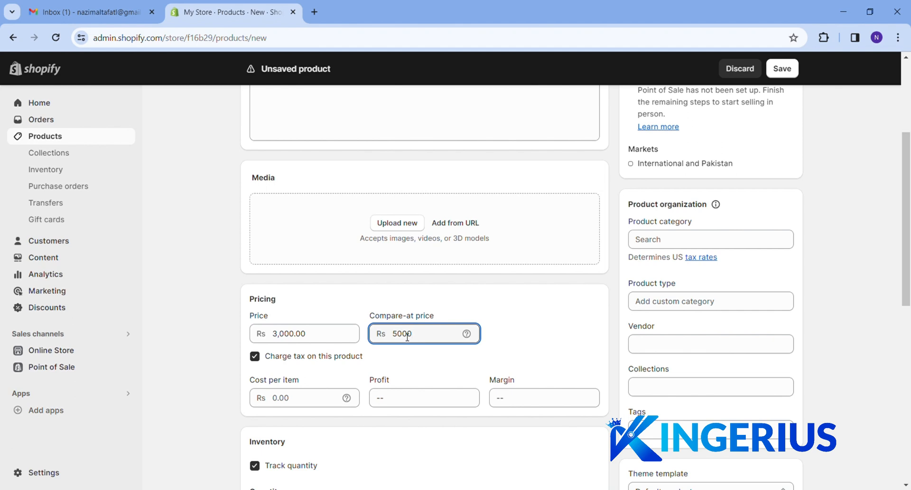
pyautogui.scroll(-6, 498, 346)
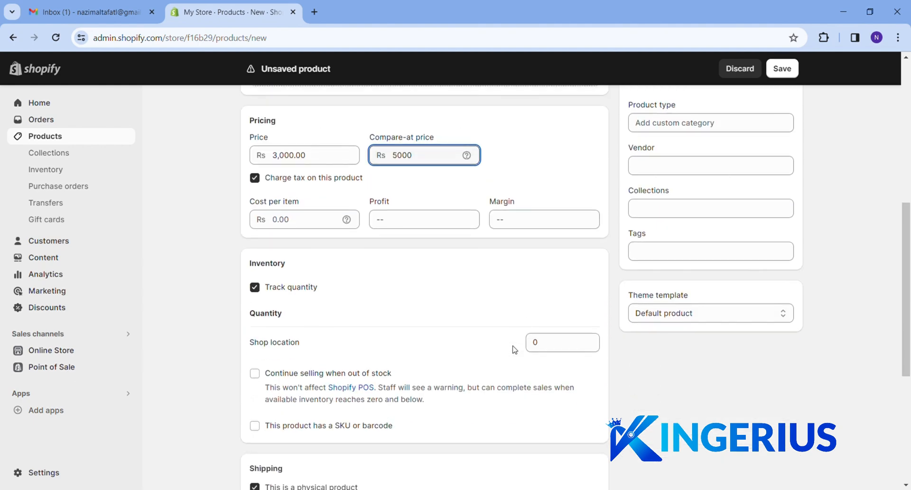
pyautogui.scroll(-3, 512, 350)
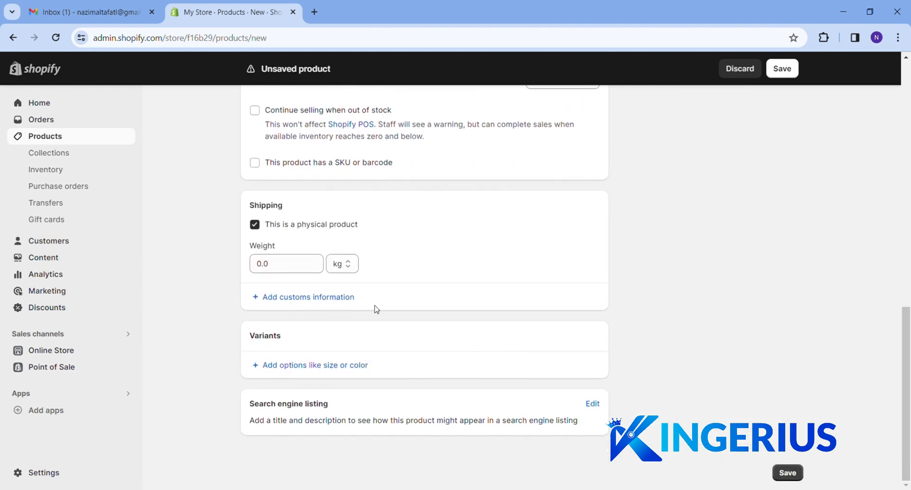
pyautogui.click(274, 270)
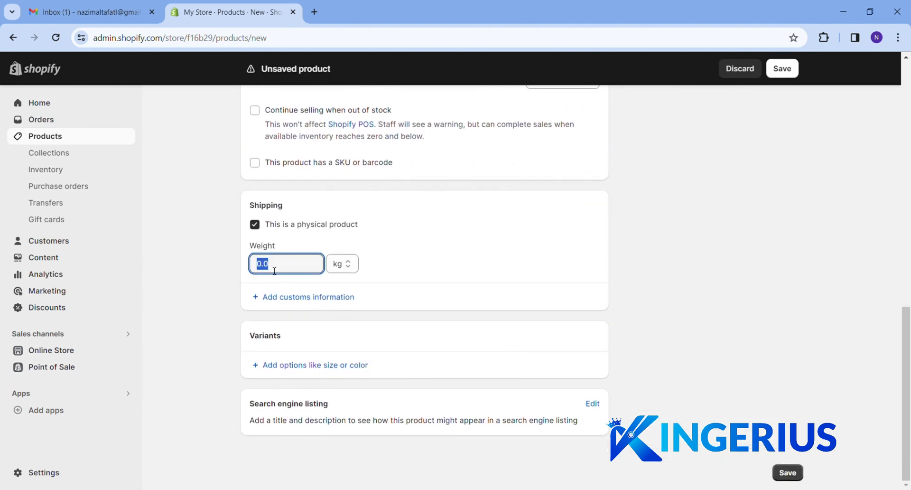
pyautogui.click(295, 274)
# Add a Size option with values Small, Medium, Large and XL
pyautogui.click(301, 365)
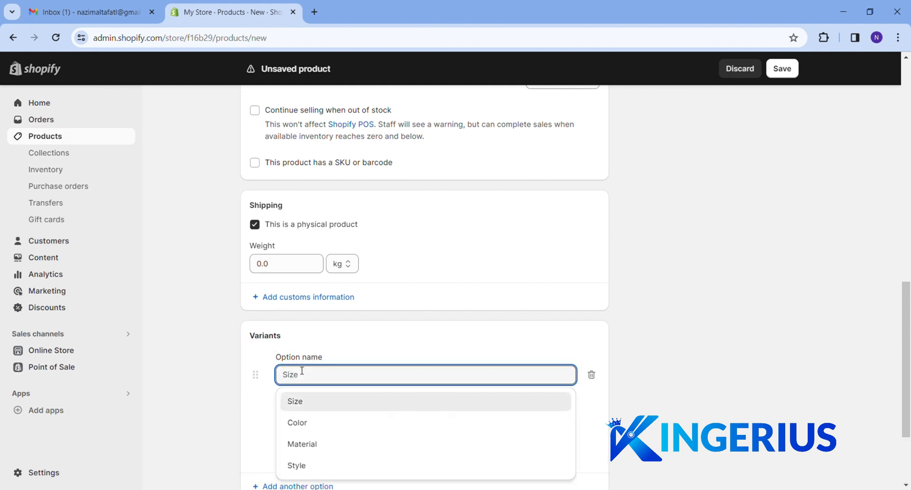
pyautogui.scroll(-1, 328, 369)
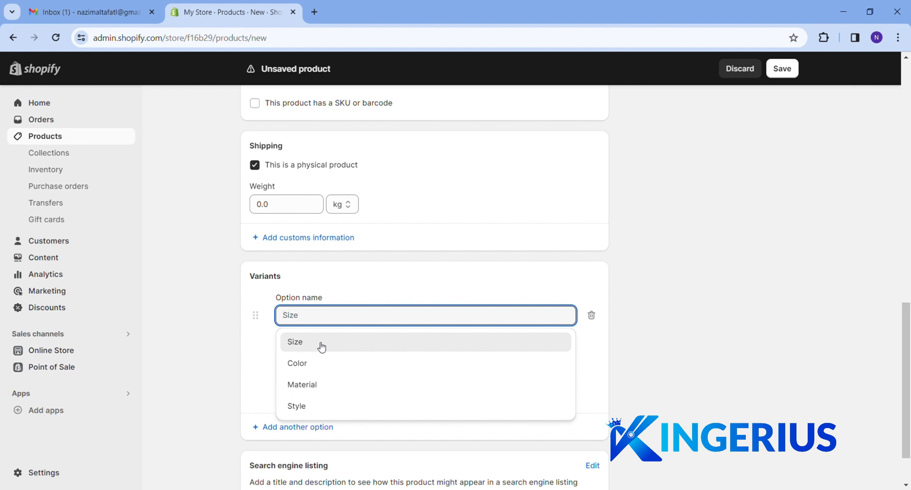
pyautogui.click(322, 347)
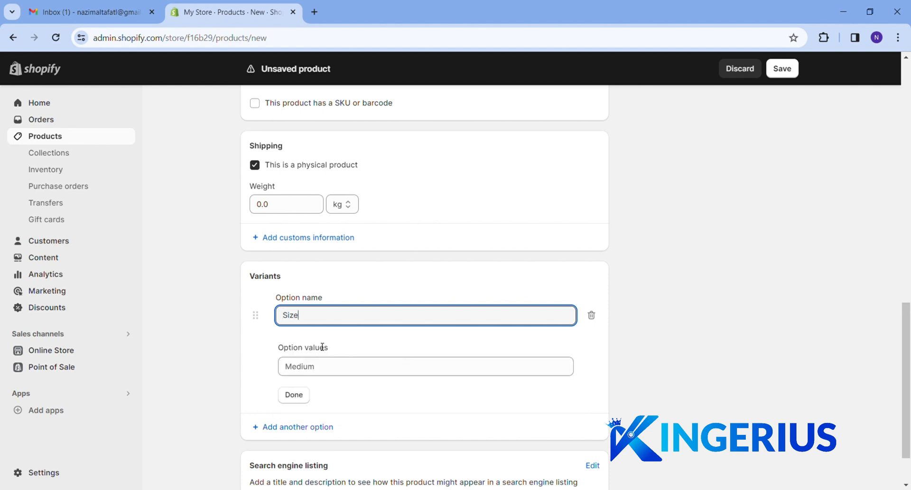
pyautogui.click(327, 374)
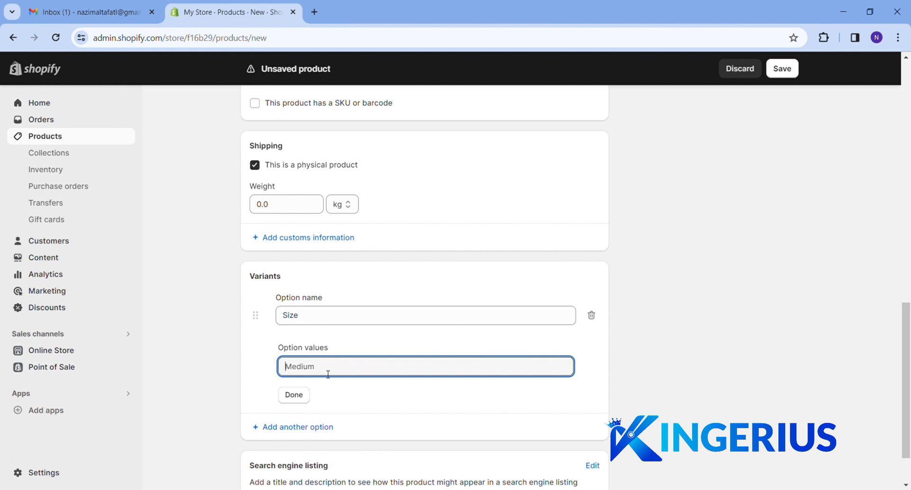
pyautogui.write('Small')
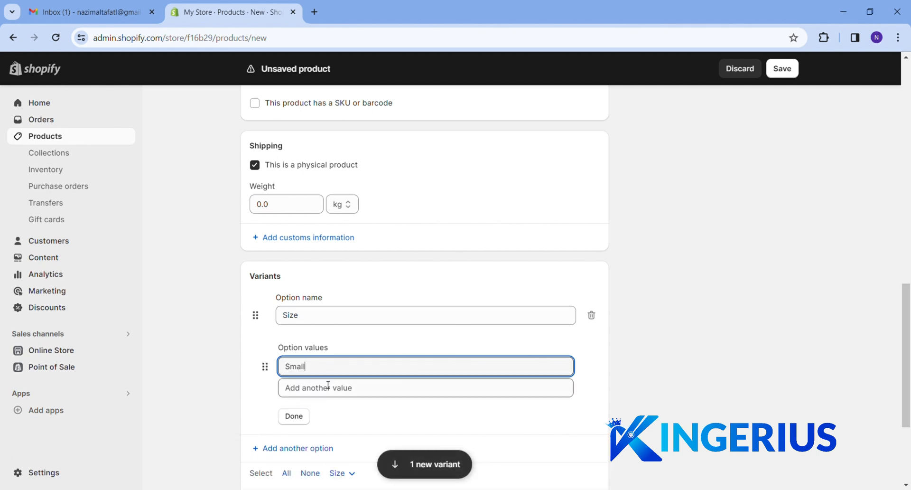
pyautogui.click(330, 392)
pyautogui.write('Medium')
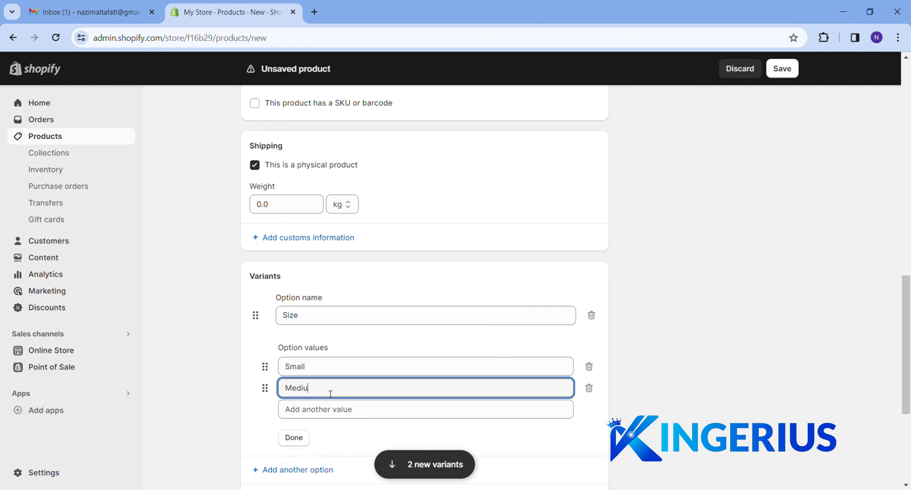
pyautogui.click(326, 410)
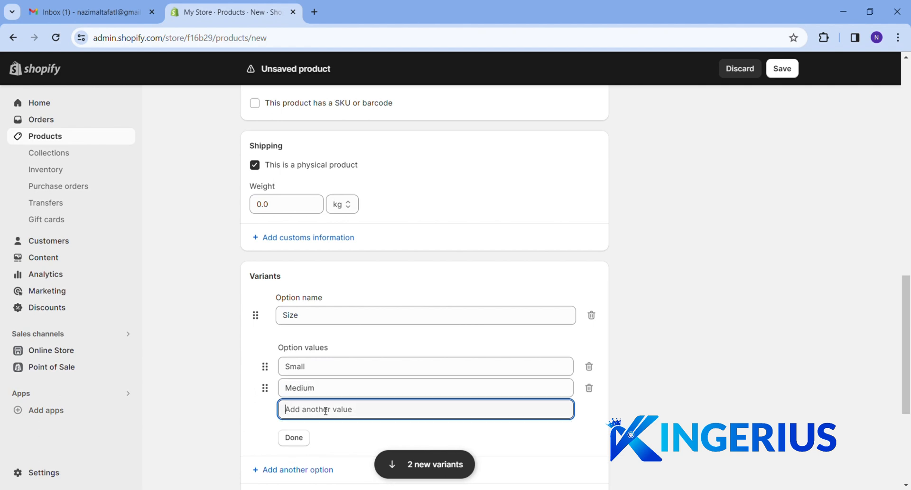
pyautogui.write('Large')
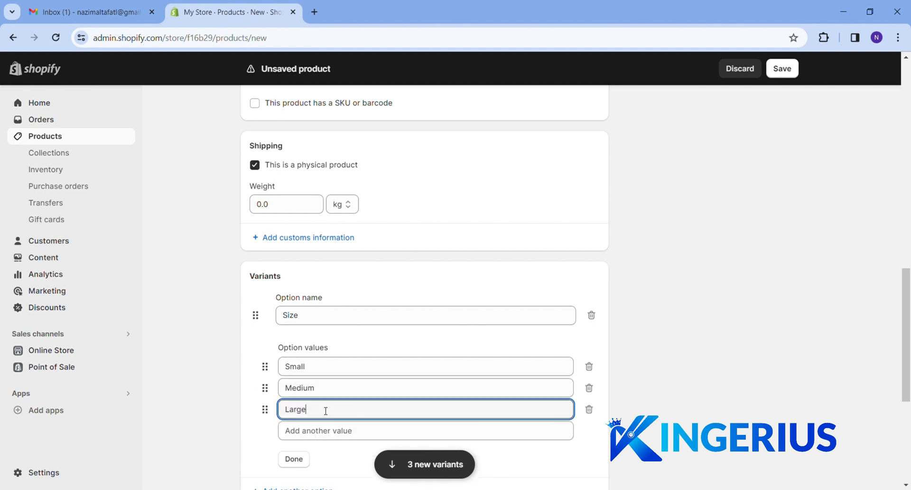
pyautogui.click(326, 430)
pyautogui.write('XL')
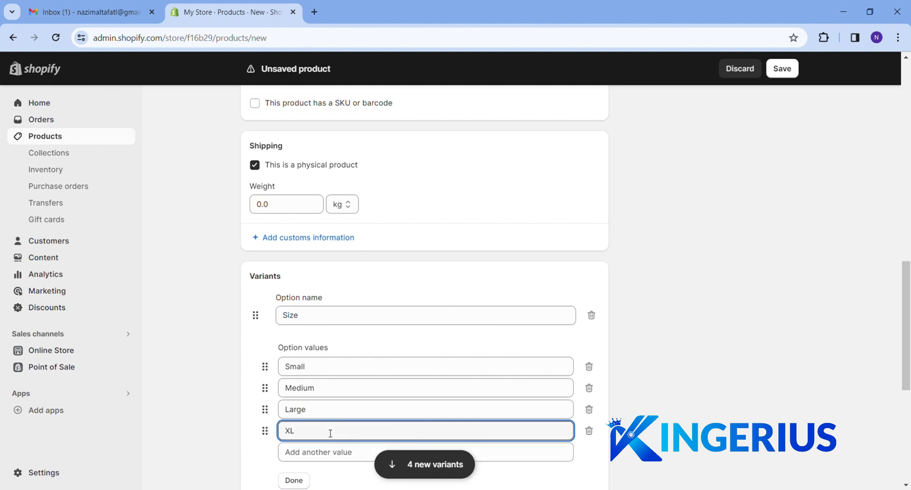
# Change the Medium variant's price to Rs 3,250
pyautogui.scroll(-1, 330, 431)
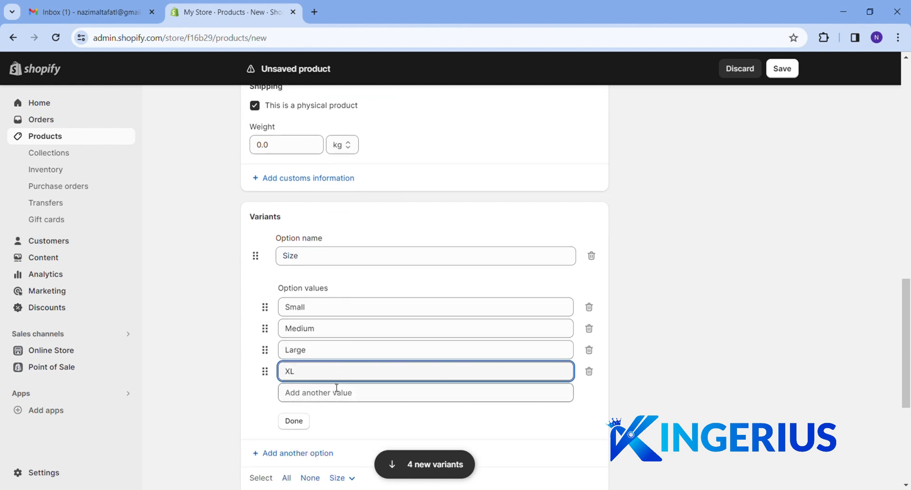
pyautogui.scroll(-3, 337, 387)
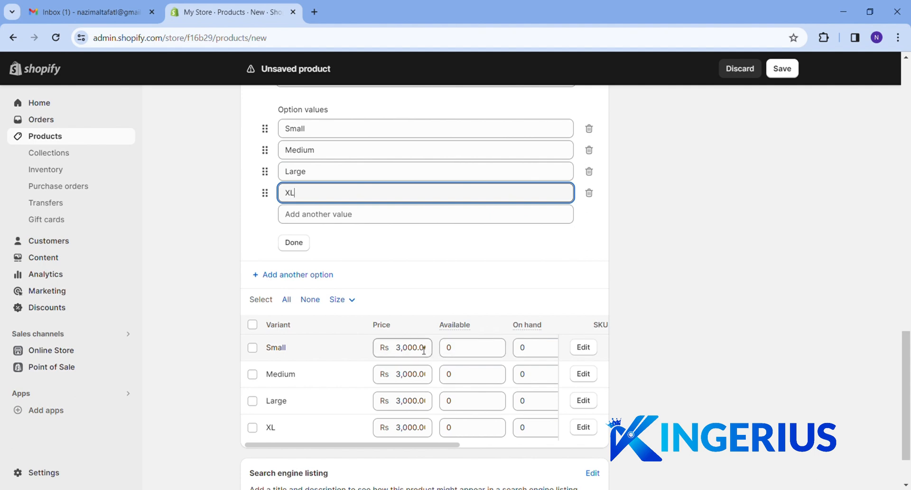
pyautogui.click(408, 379)
pyautogui.write('3250')
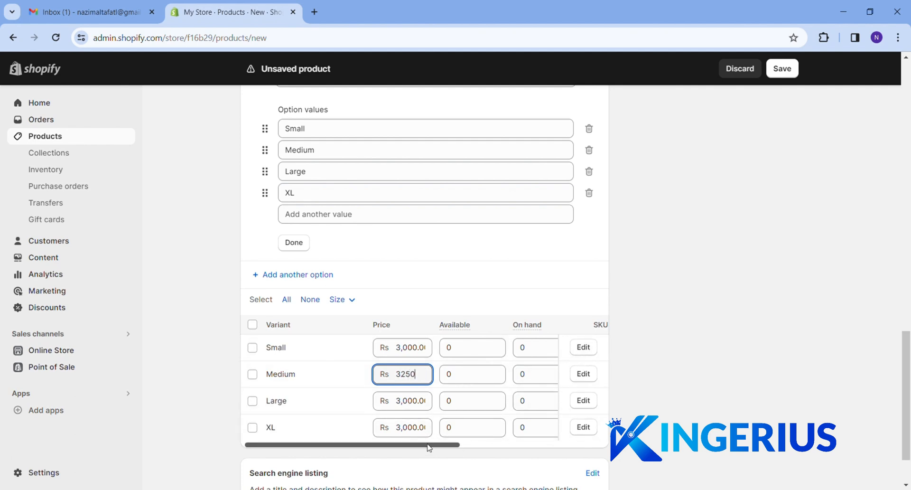
pyautogui.hscroll(5, 471, 443)
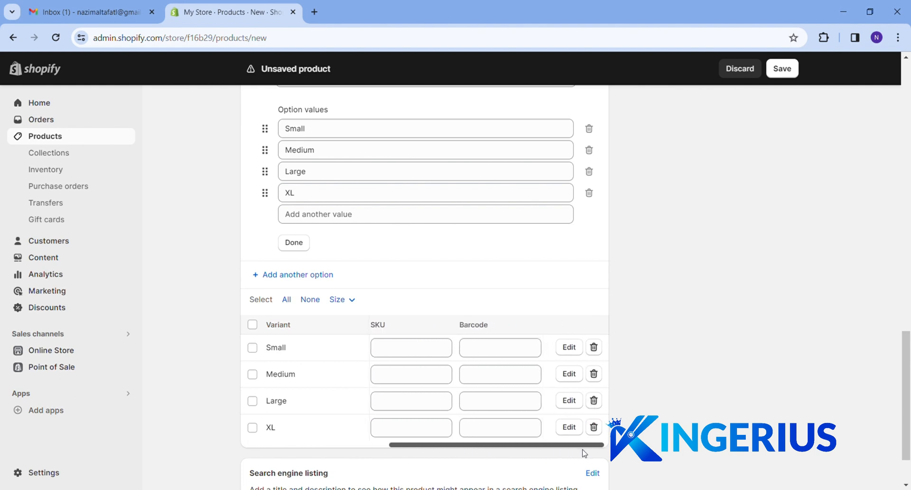
pyautogui.hscroll(-5, 474, 417)
pyautogui.scroll(-2, 428, 418)
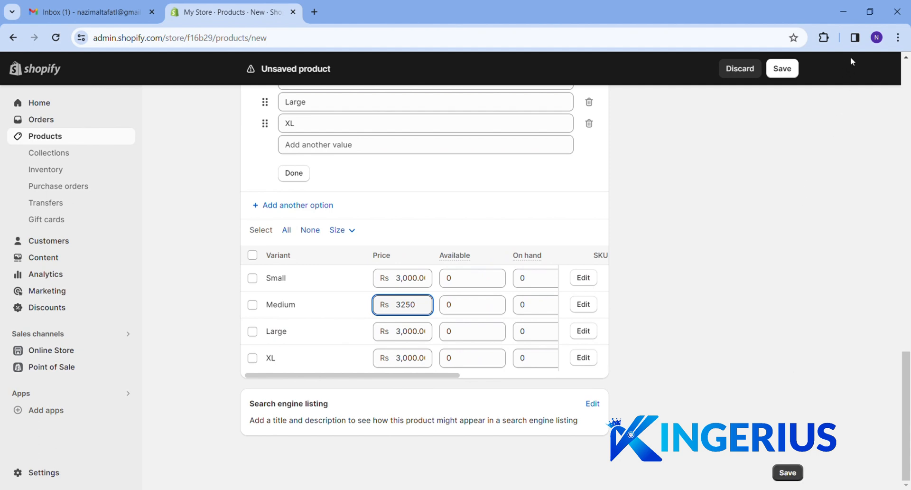
pyautogui.click(768, 291)
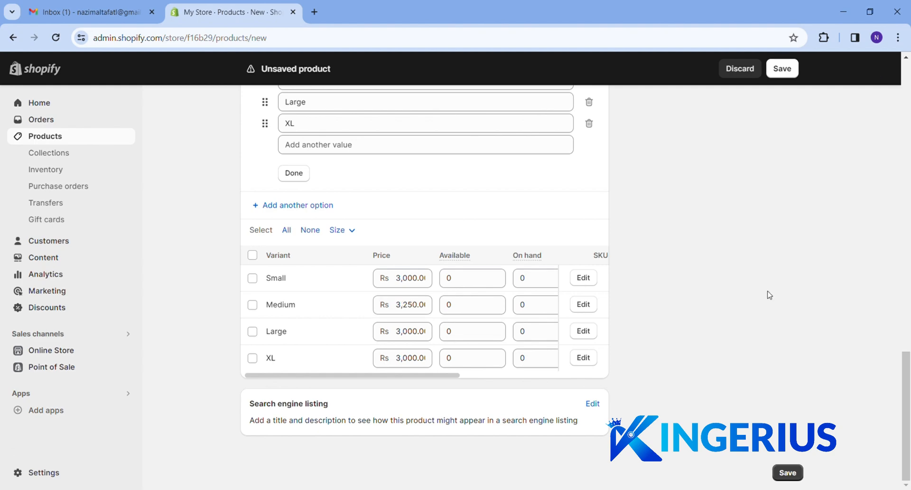
pyautogui.click(57, 153)
# Discard the product, browse the Home page collection and a new collection form, then open Inventory
pyautogui.click(616, 306)
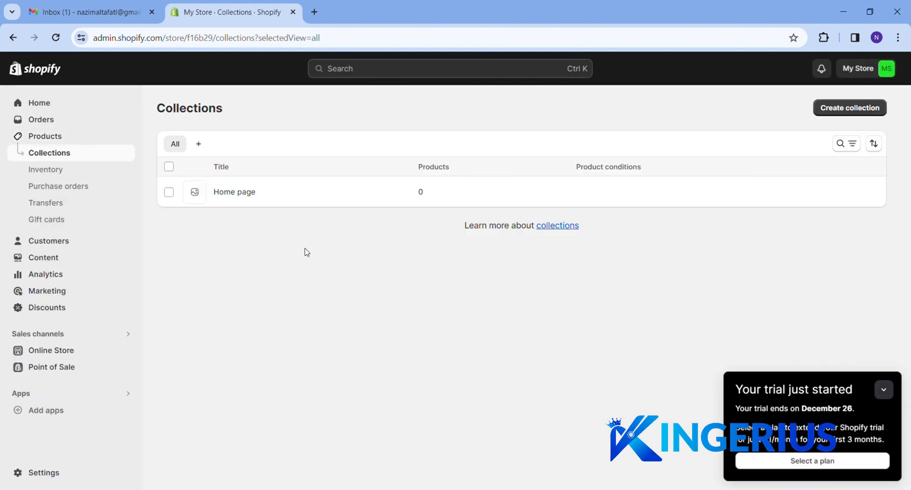
pyautogui.click(169, 193)
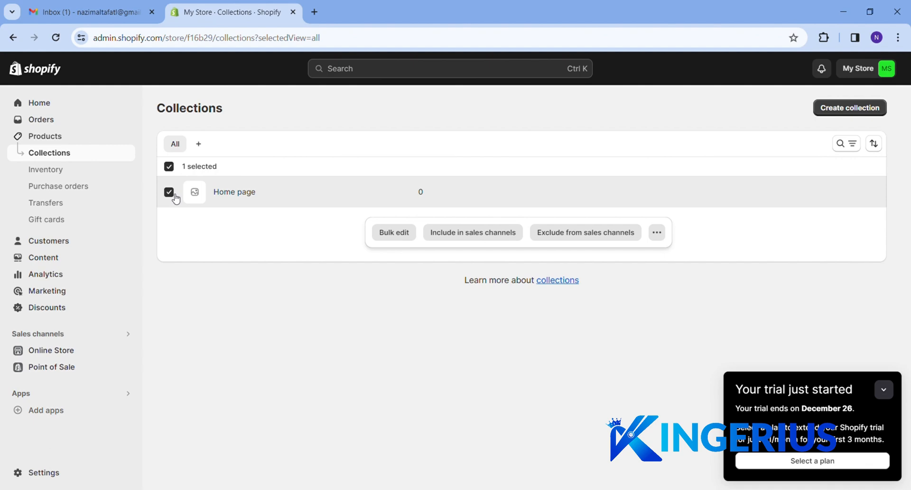
pyautogui.click(839, 113)
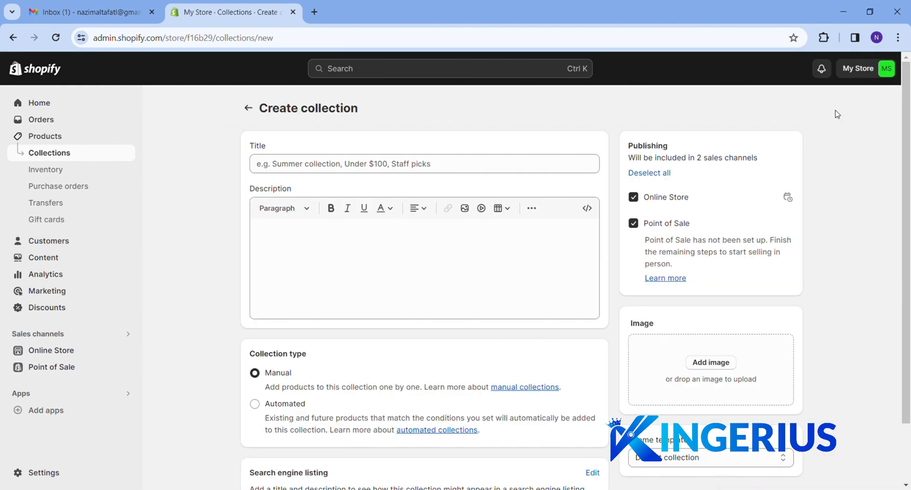
pyautogui.click(479, 165)
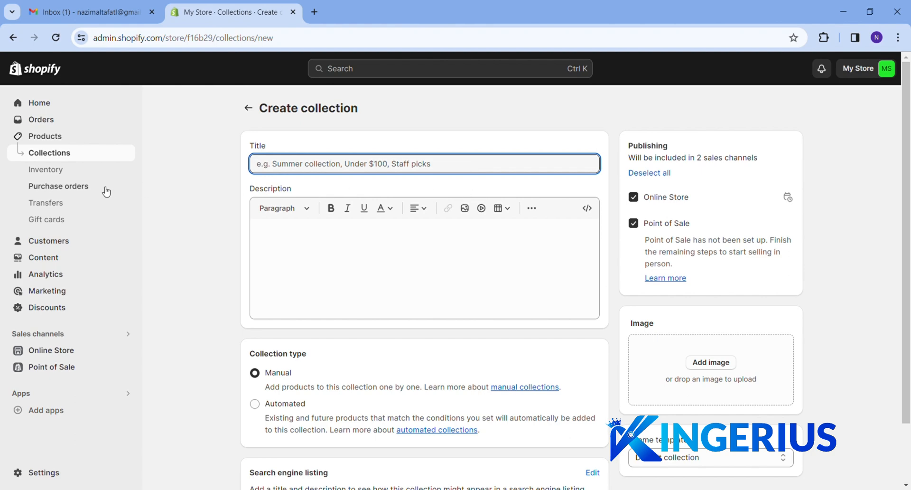
pyautogui.click(51, 171)
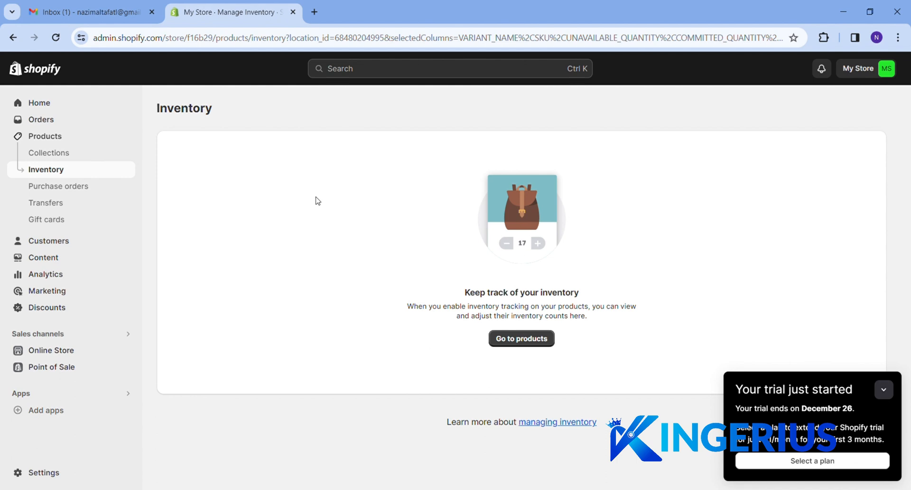
# Browse Purchase orders and Customers, then reach the themes page showing Dawn 12.0.0
pyautogui.click(84, 189)
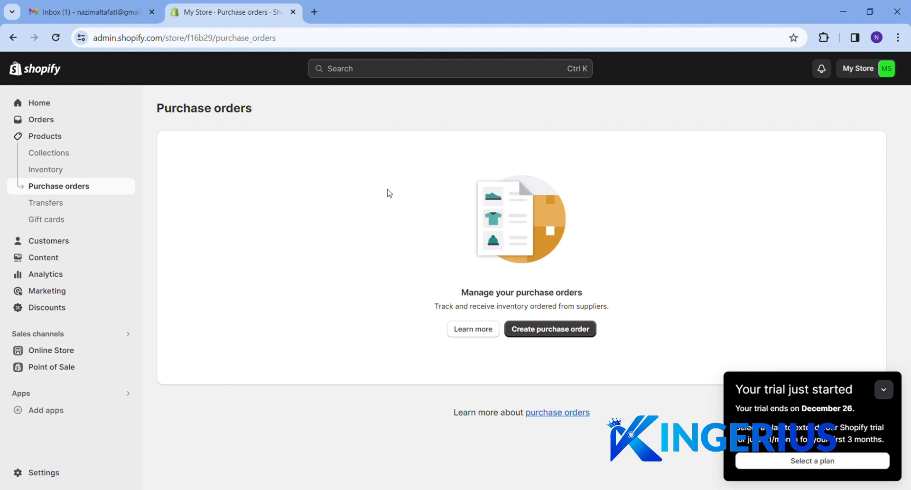
pyautogui.click(69, 244)
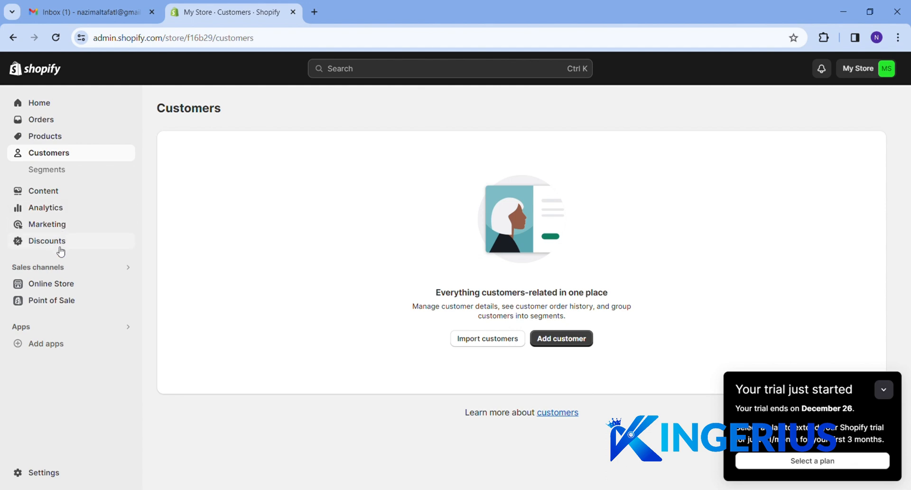
pyautogui.click(61, 284)
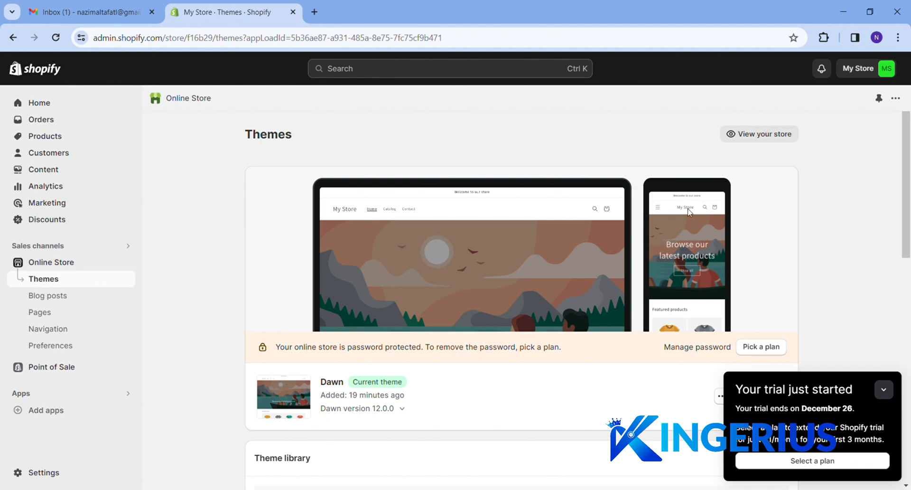
# Collapse the trial notice and scroll down to the popular free themes
pyautogui.click(884, 389)
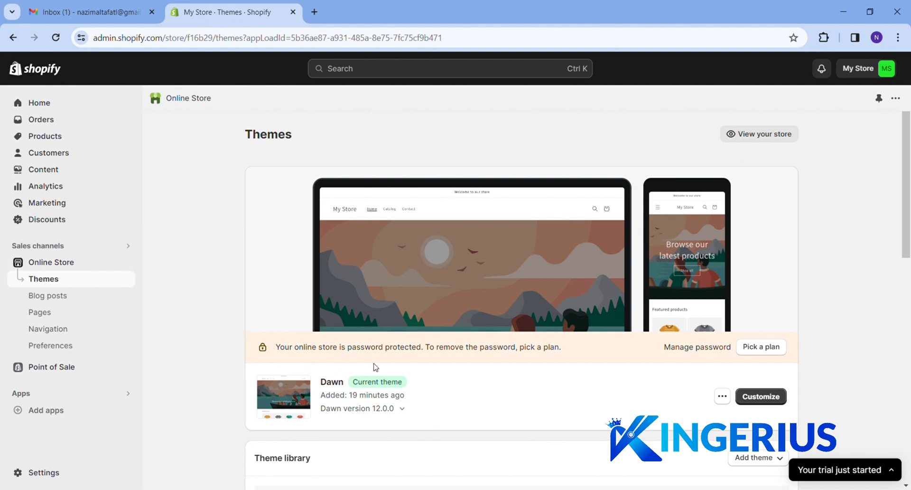
pyautogui.scroll(-1, 375, 365)
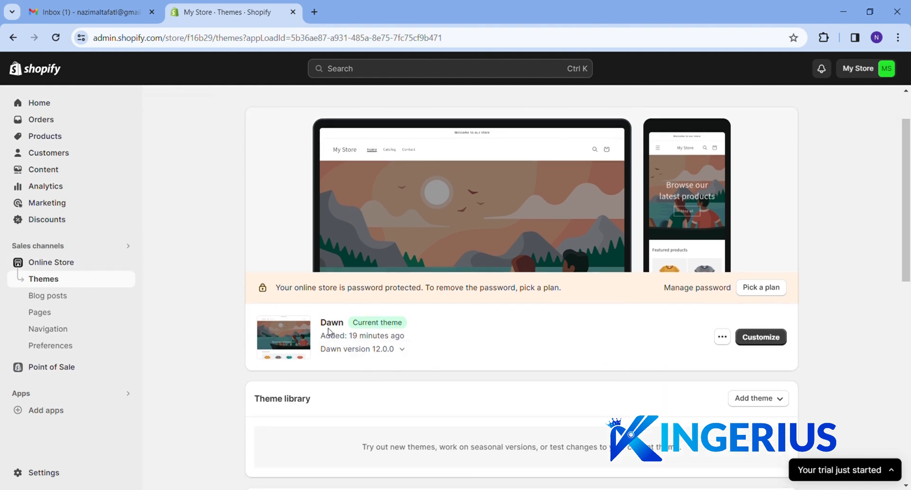
pyautogui.scroll(-4, 248, 333)
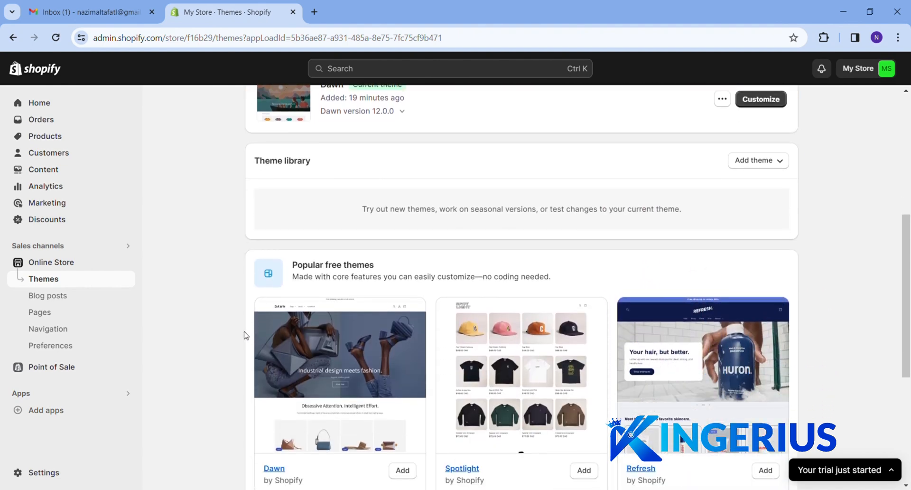
pyautogui.scroll(-2, 247, 334)
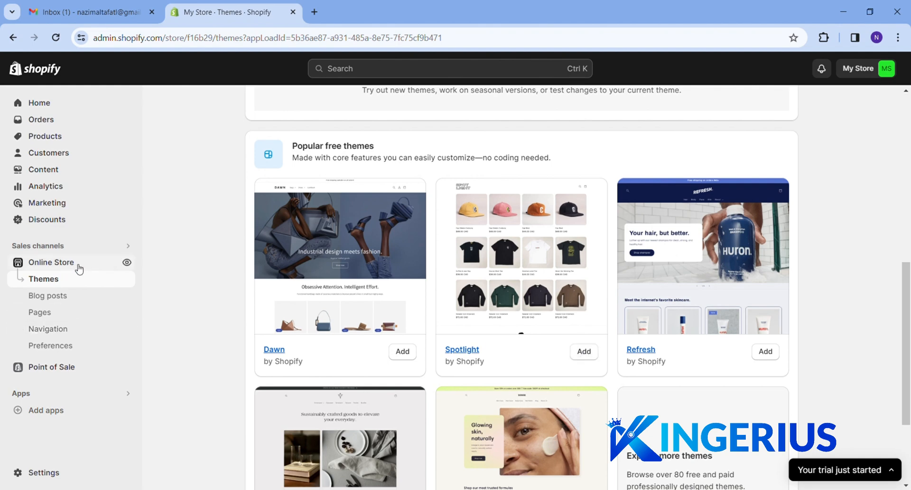
# Preview the live storefront in a new tab, then return to the Themes tab
pyautogui.click(126, 263)
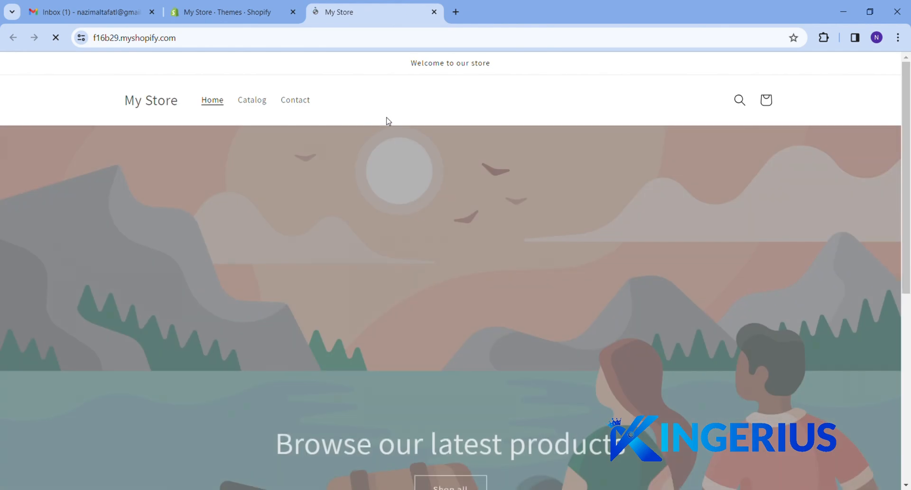
pyautogui.scroll(-6, 481, 256)
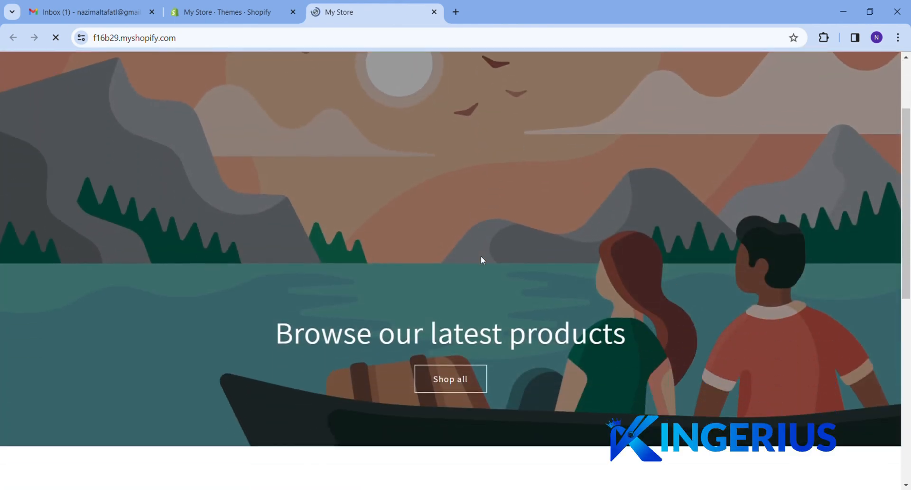
pyautogui.scroll(-5, 482, 259)
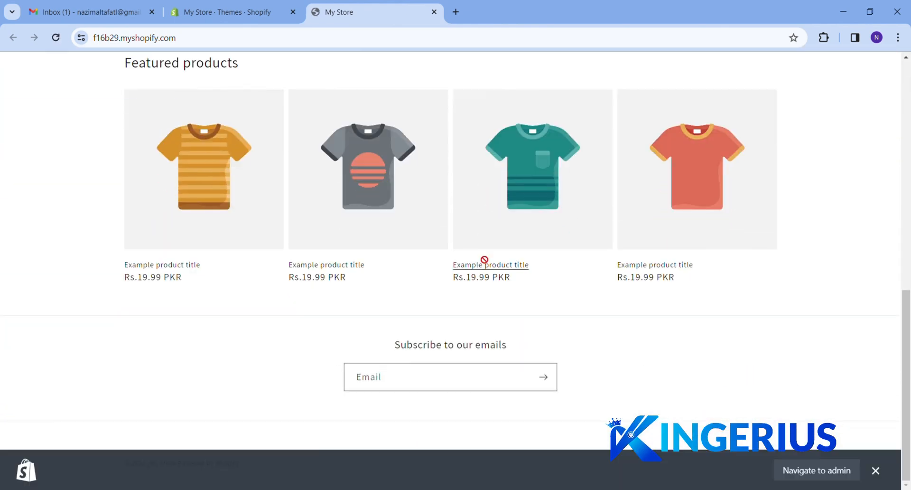
pyautogui.scroll(11, 474, 250)
pyautogui.click(246, 6)
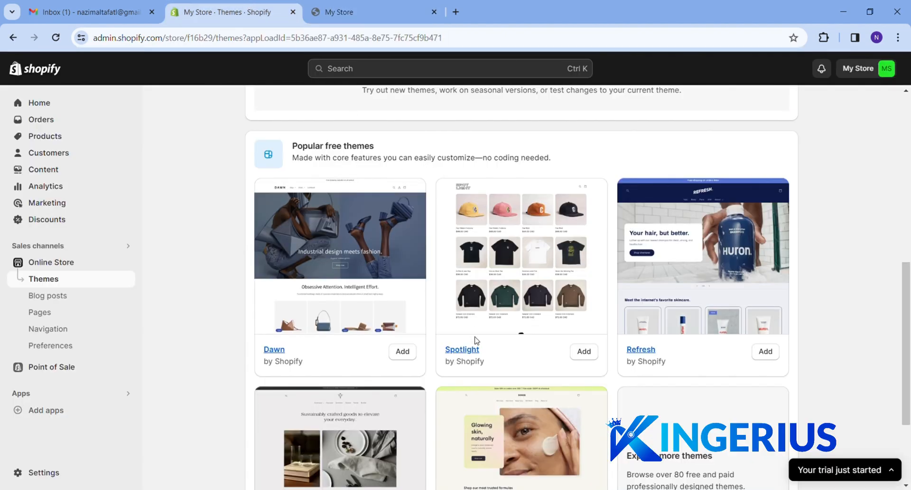
# Add the free Spotlight 12.0.0 theme to the library and publish it to replace Dawn
pyautogui.click(585, 351)
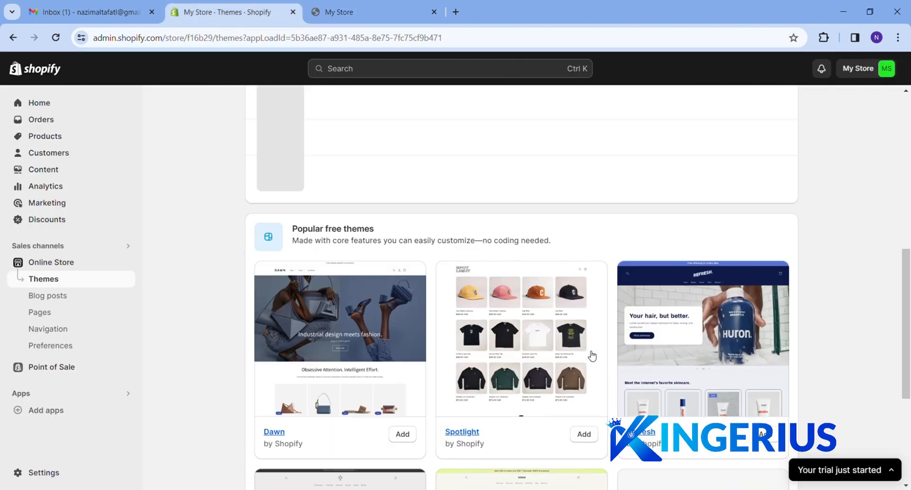
pyautogui.scroll(7, 585, 353)
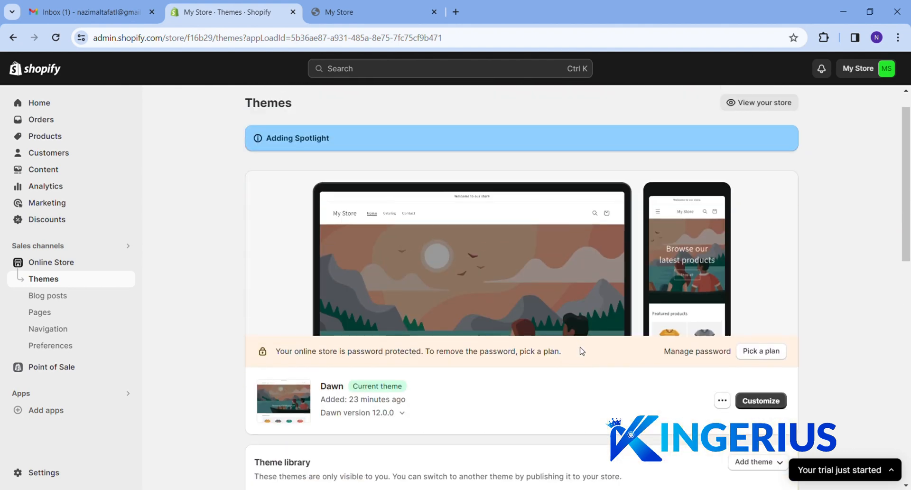
pyautogui.scroll(-2, 582, 352)
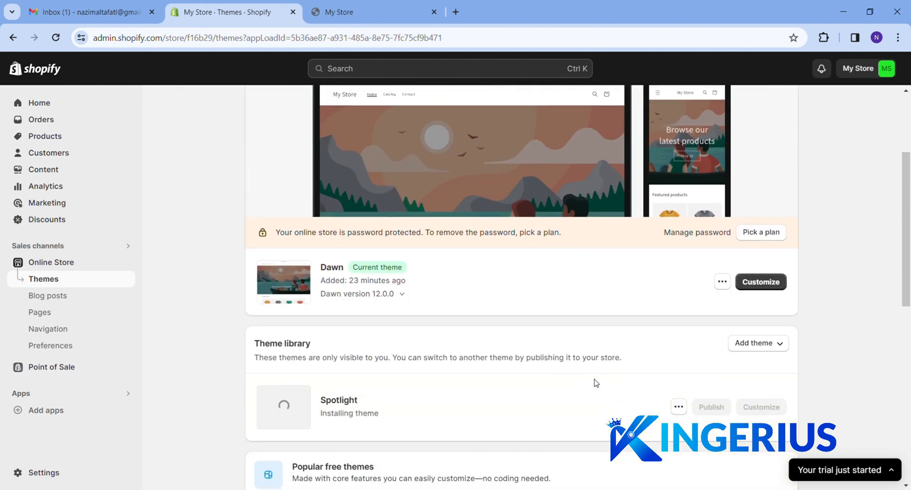
pyautogui.scroll(-1, 595, 383)
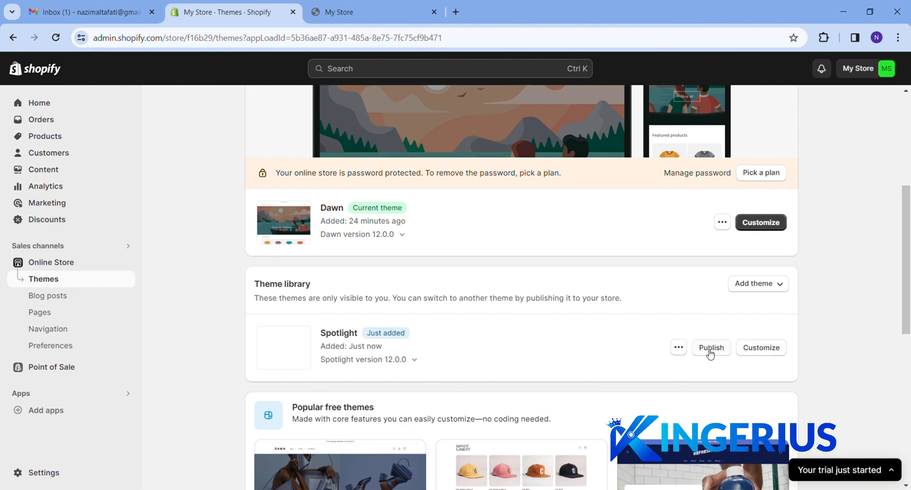
pyautogui.click(707, 353)
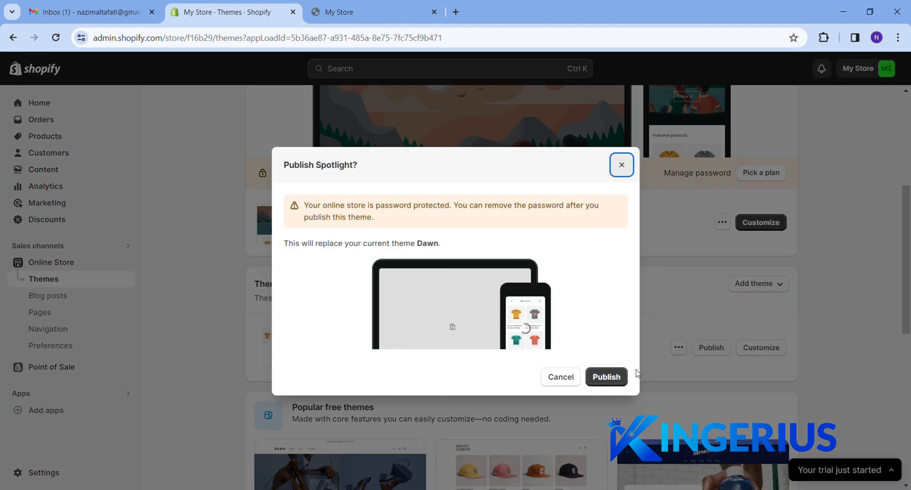
pyautogui.click(612, 376)
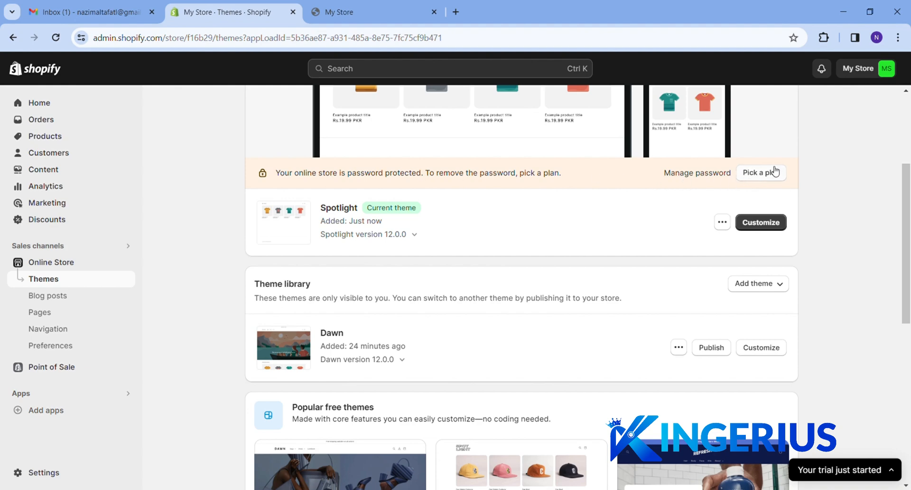
# Enter a new store password and write the visitor message 'type in password'
pyautogui.click(700, 174)
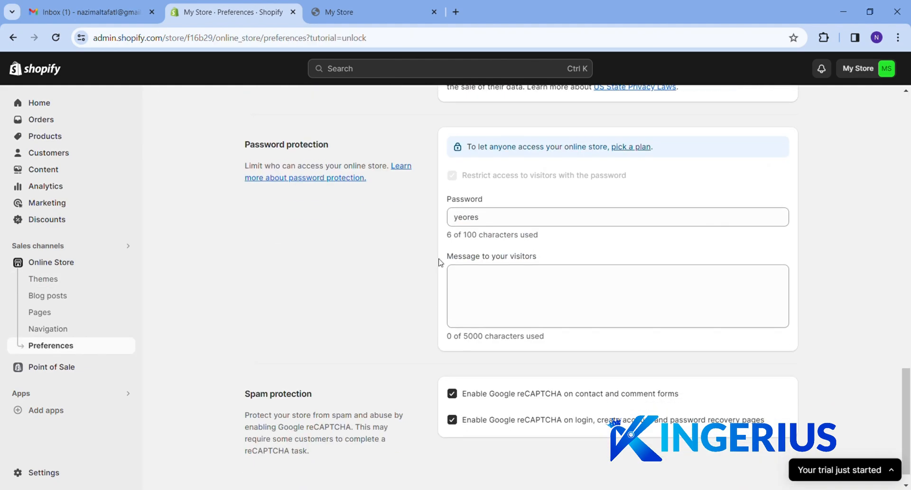
pyautogui.write('1')
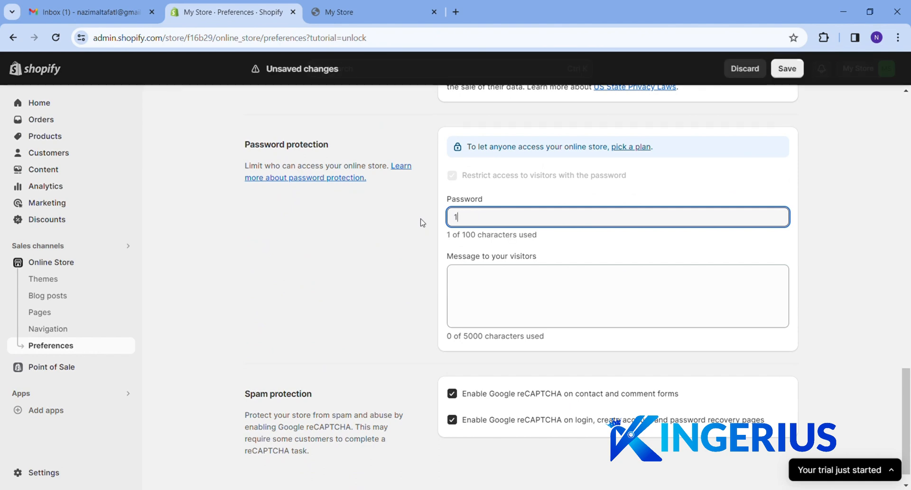
pyautogui.click(488, 293)
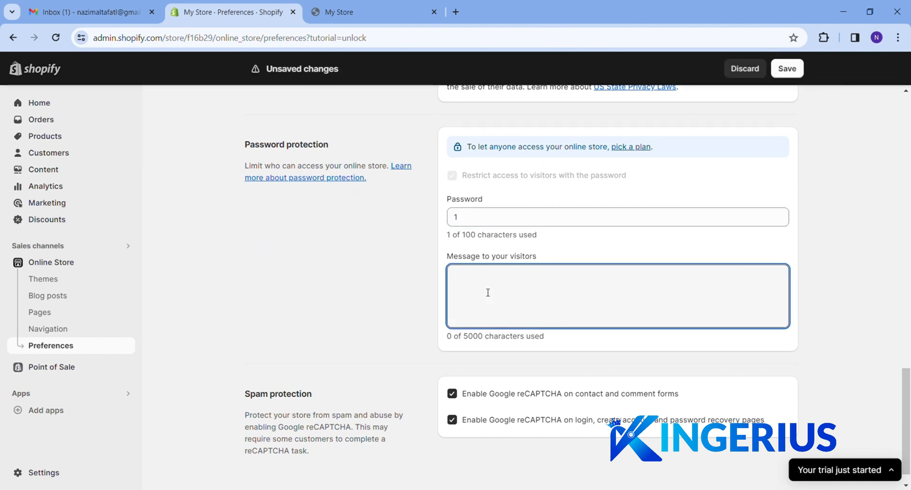
pyautogui.write('t')
pyautogui.press('BackSpace')
pyautogui.write('tupe')
pyautogui.press('BackSpace')
pyautogui.press('BackSpace')
pyautogui.press('BackSpace')
pyautogui.press('BackSpace')
pyautogui.press('BackSpace')
pyautogui.write('type ')
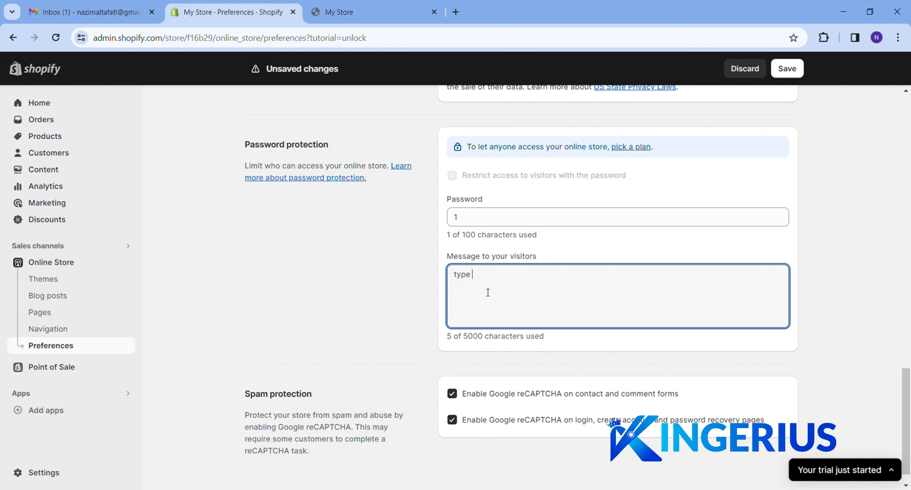
pyautogui.write(' in passwo')
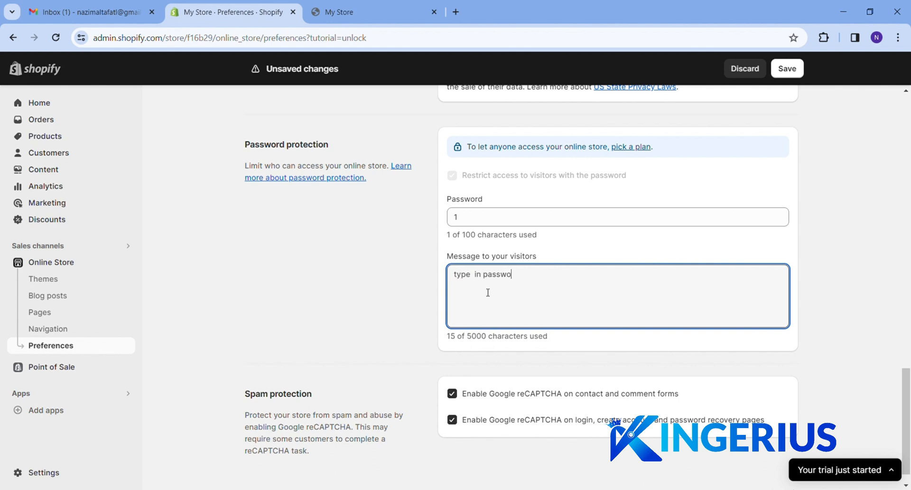
pyautogui.write('rd')
# Save the password settings and bring the My Store storefront tab forward
pyautogui.scroll(-1, 797, 321)
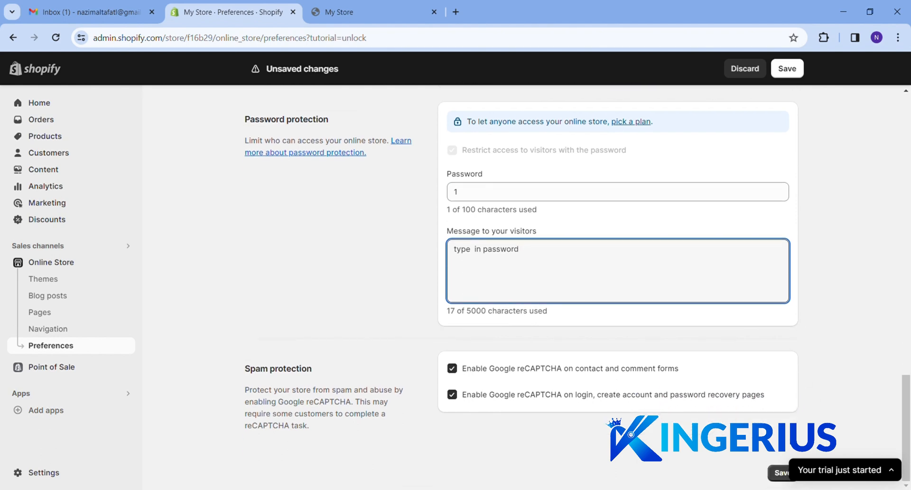
pyautogui.click(778, 472)
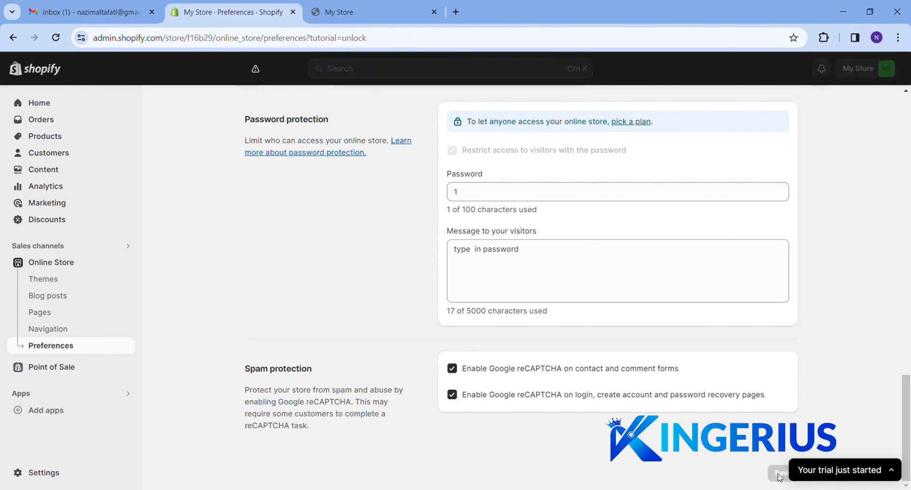
pyautogui.click(378, 17)
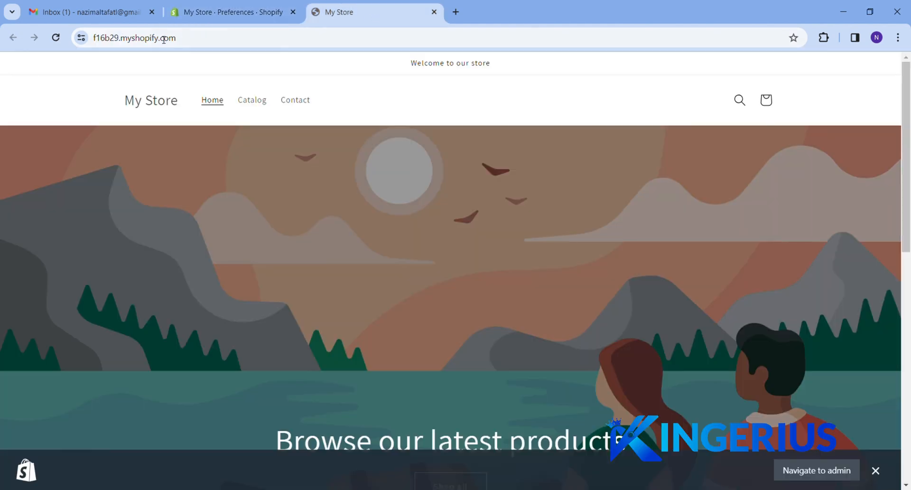
# Append the store password to the visitor message and save it
pyautogui.click(56, 40)
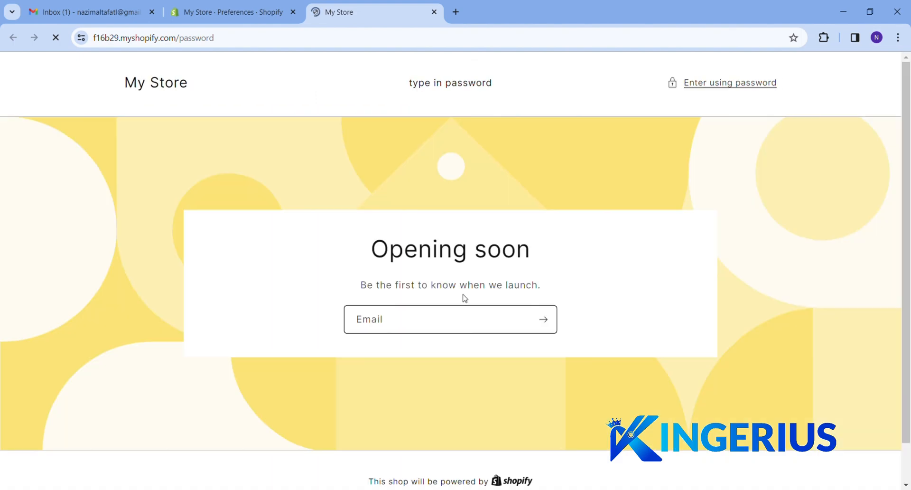
pyautogui.click(195, 15)
pyautogui.click(473, 251)
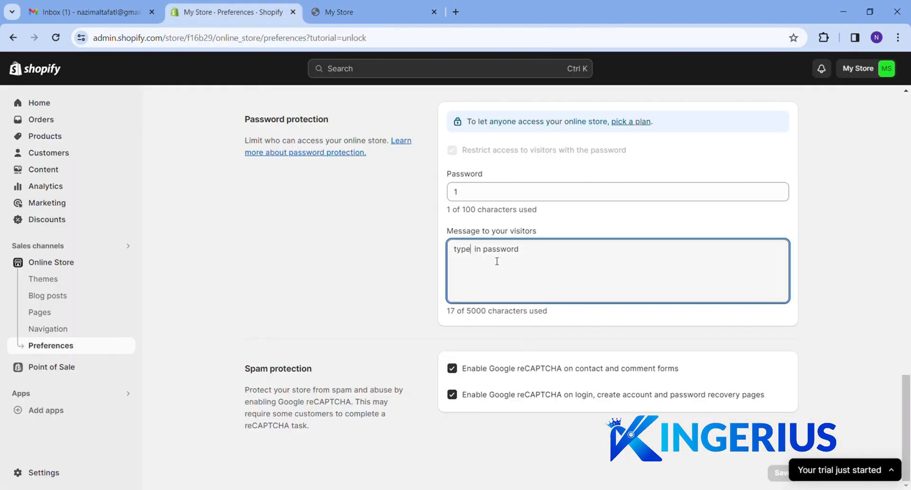
pyautogui.write('1')
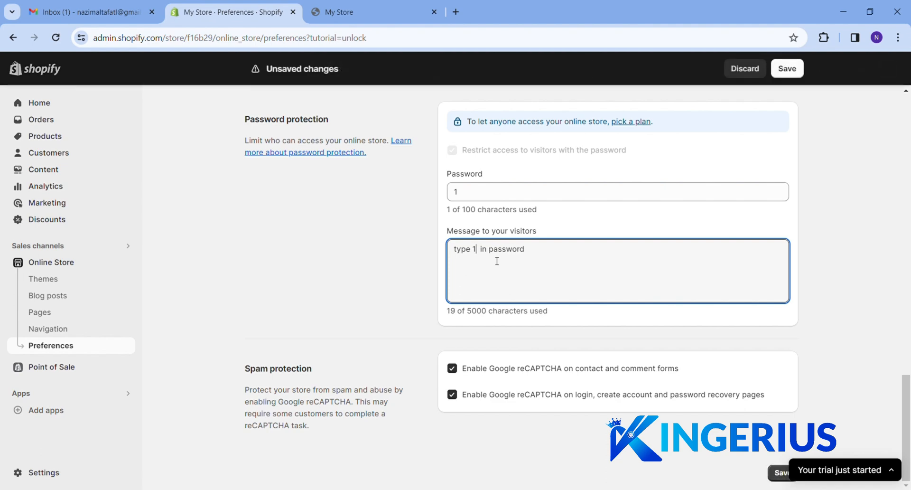
pyautogui.click(781, 474)
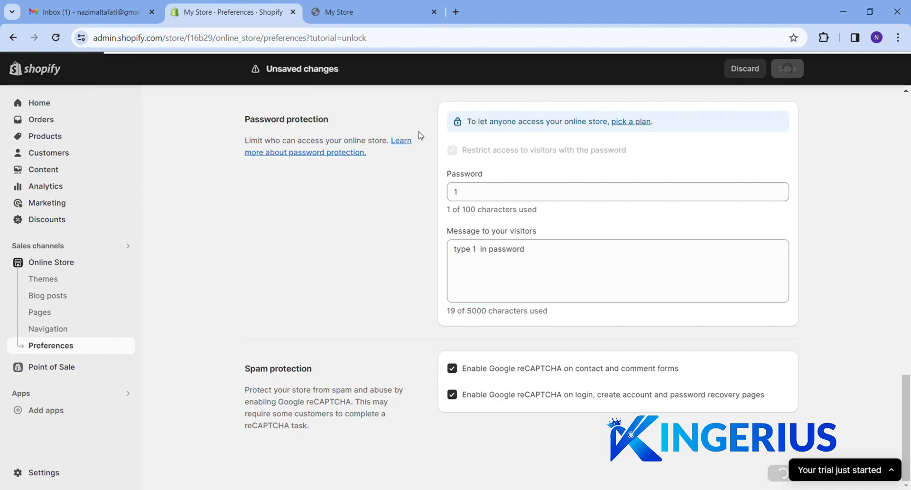
# Reload the storefront password page and enter the password to unlock the Spotlight store
pyautogui.click(377, 12)
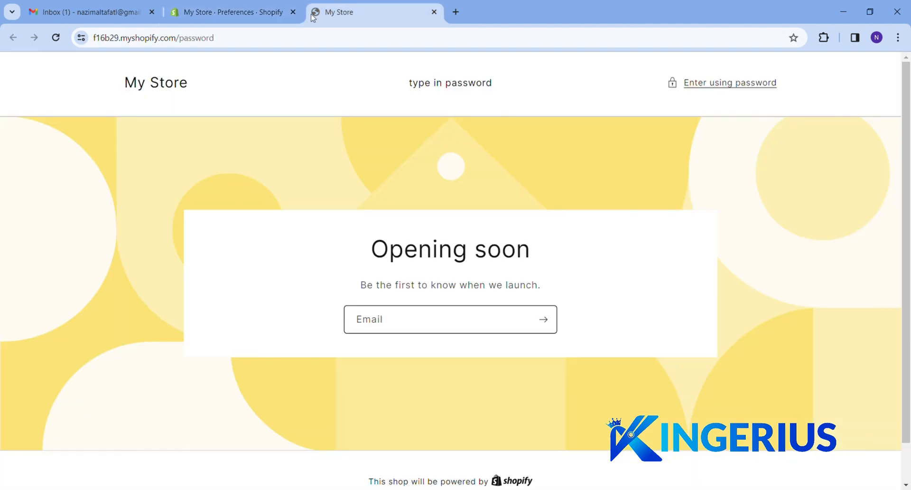
pyautogui.click(56, 38)
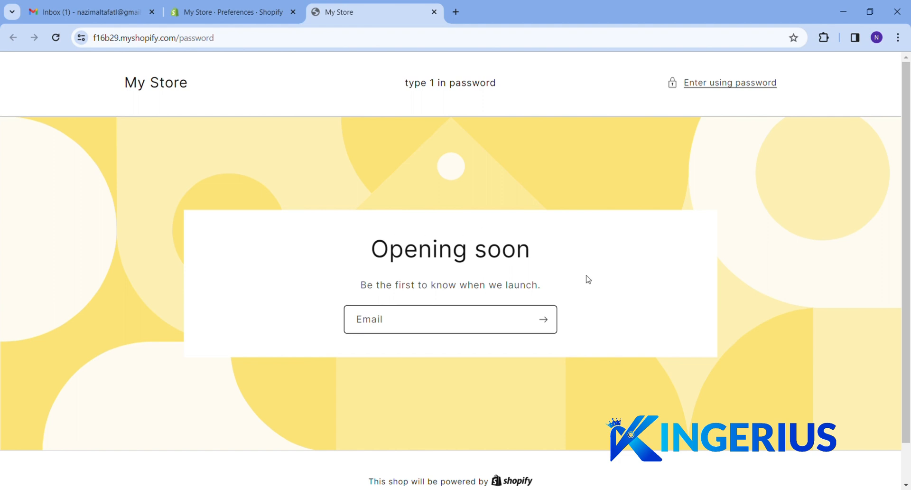
pyautogui.click(711, 85)
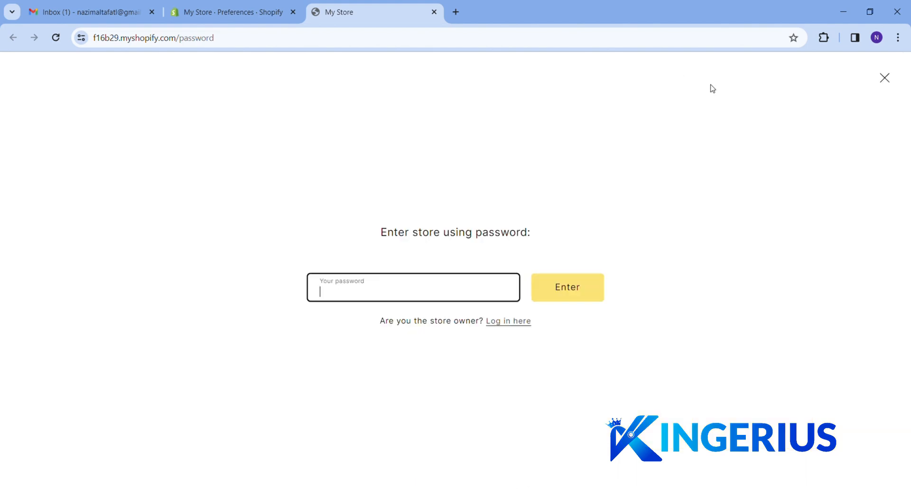
pyautogui.write('•')
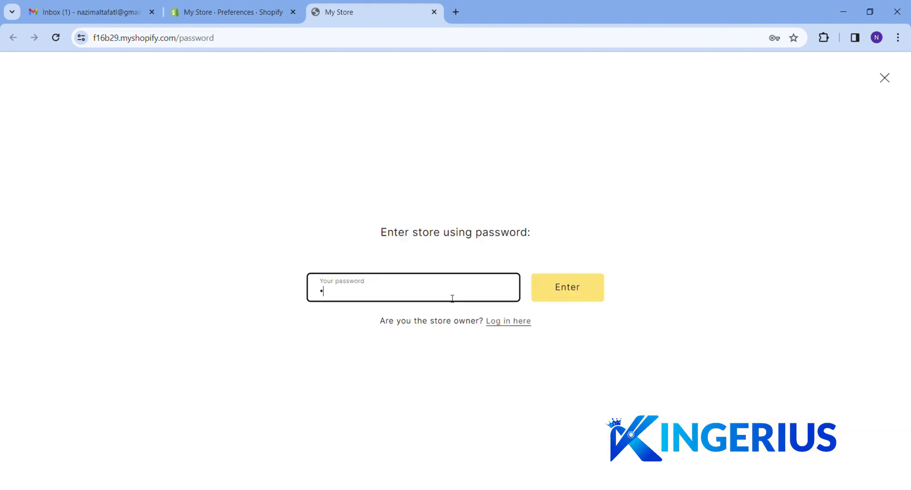
pyautogui.click(587, 285)
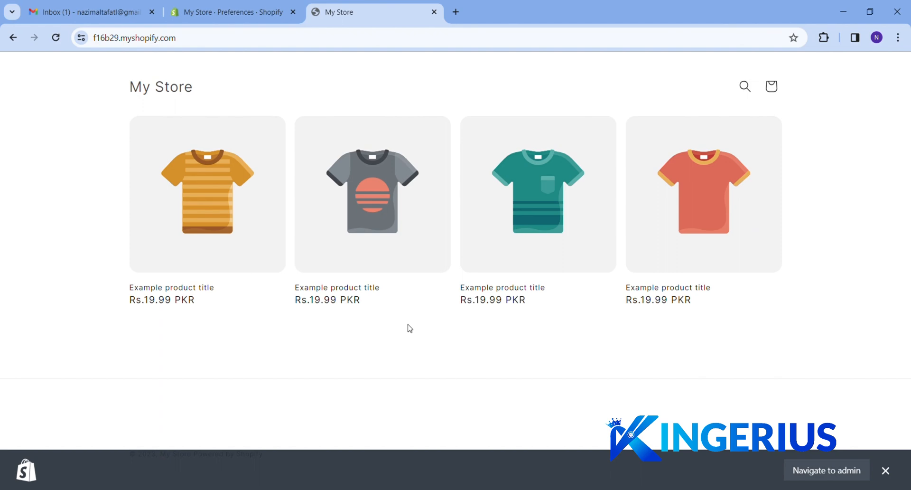
pyautogui.click(236, 15)
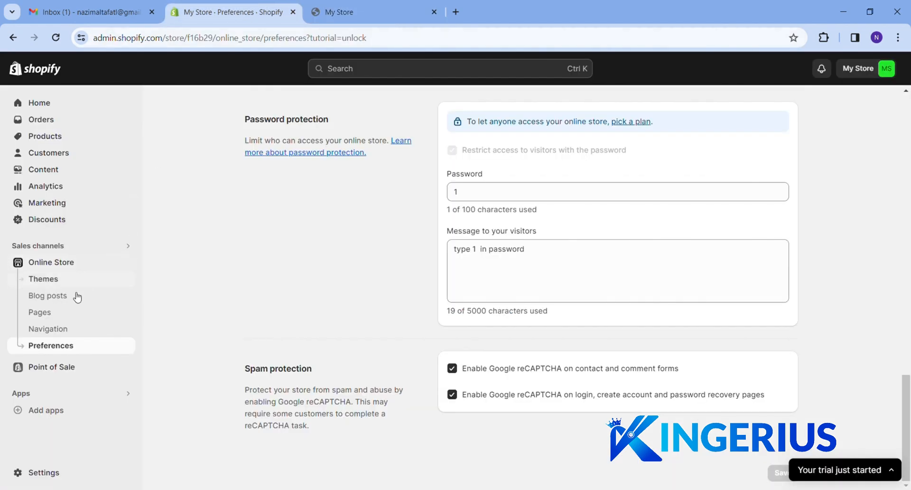
pyautogui.click(46, 318)
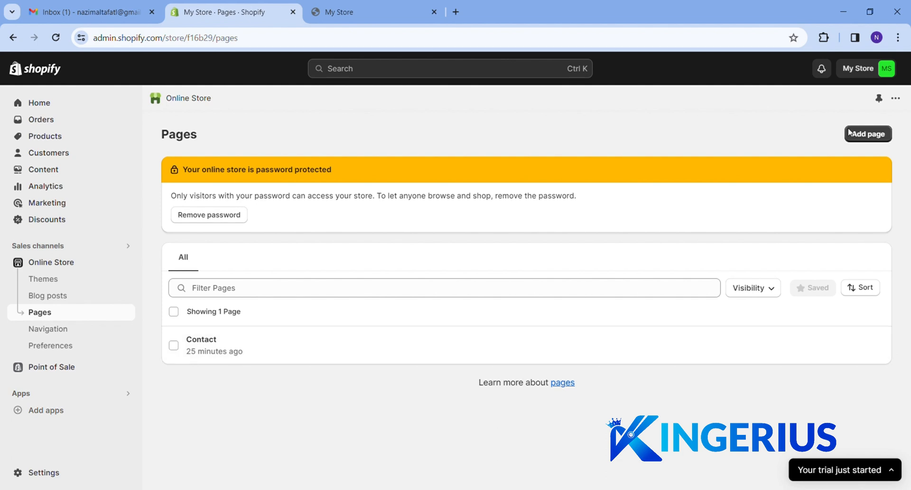
pyautogui.click(871, 138)
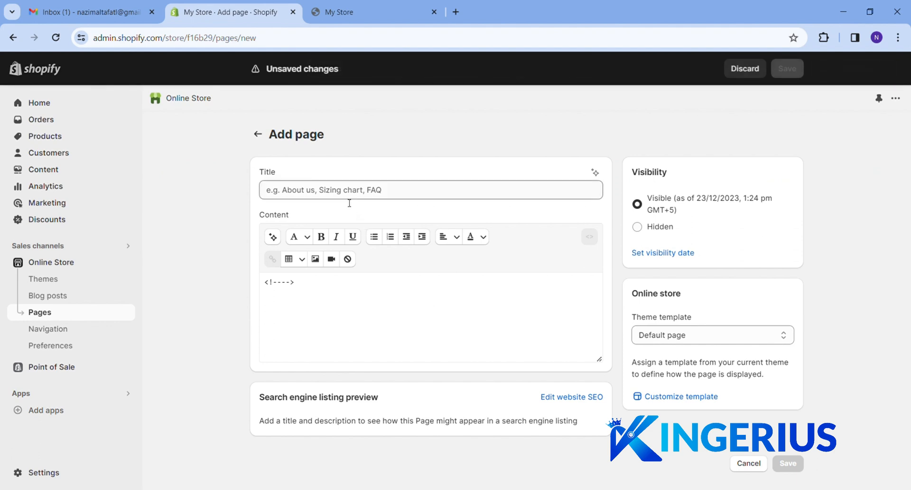
pyautogui.click(346, 194)
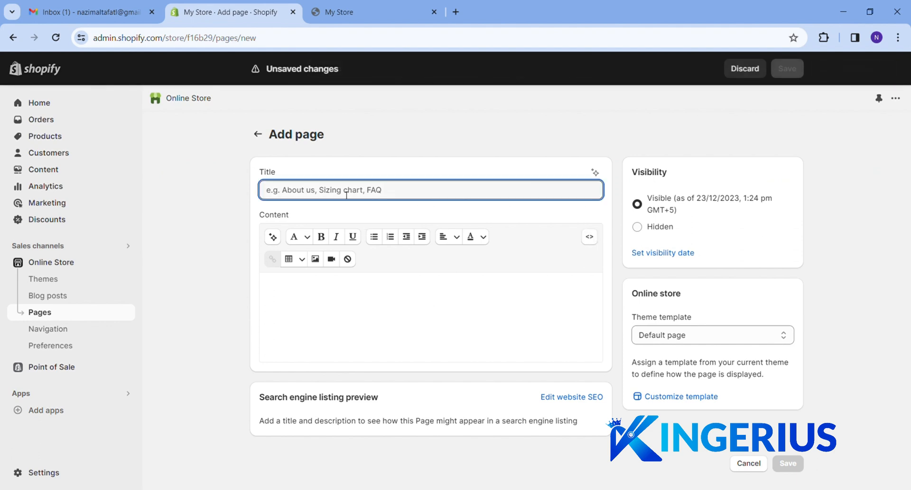
pyautogui.hotkey('alt', 'Tab')
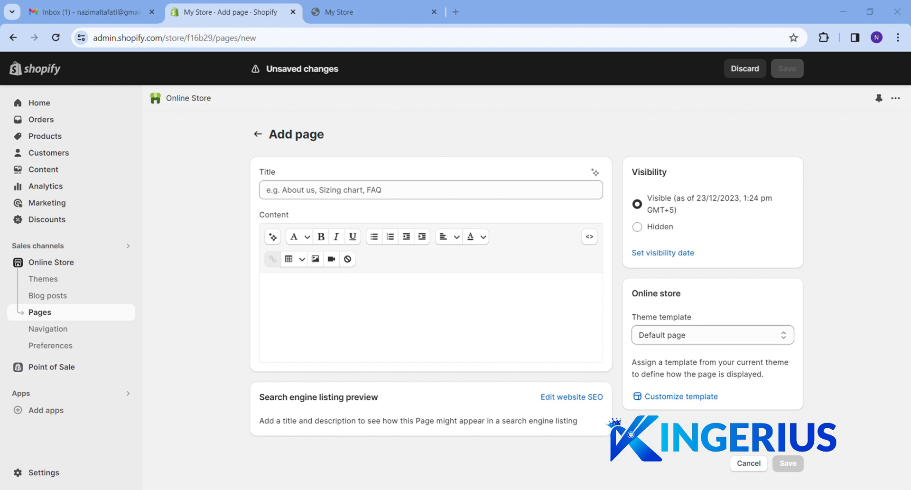
pyautogui.click(335, 322)
# Paste the About Us text into the page content and title the page 'About Us'
pyautogui.hotkey('ctrl', 'v')
pyautogui.click(357, 195)
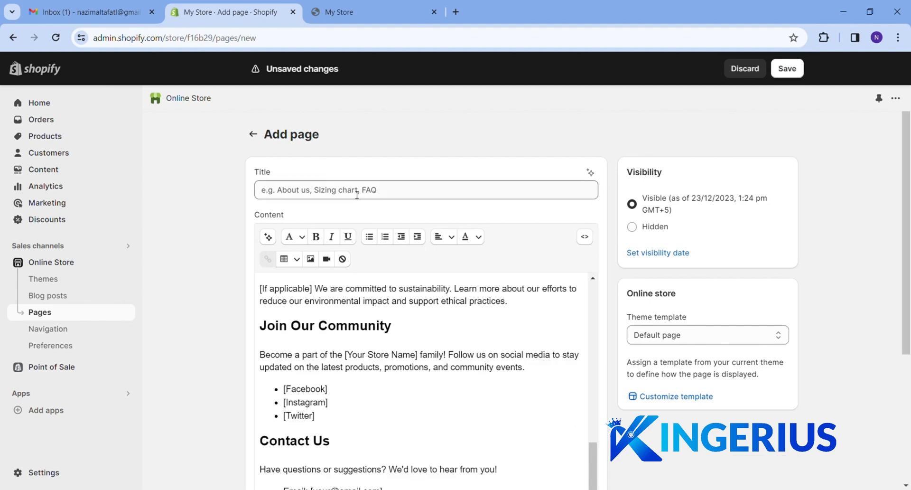
pyautogui.write('About US')
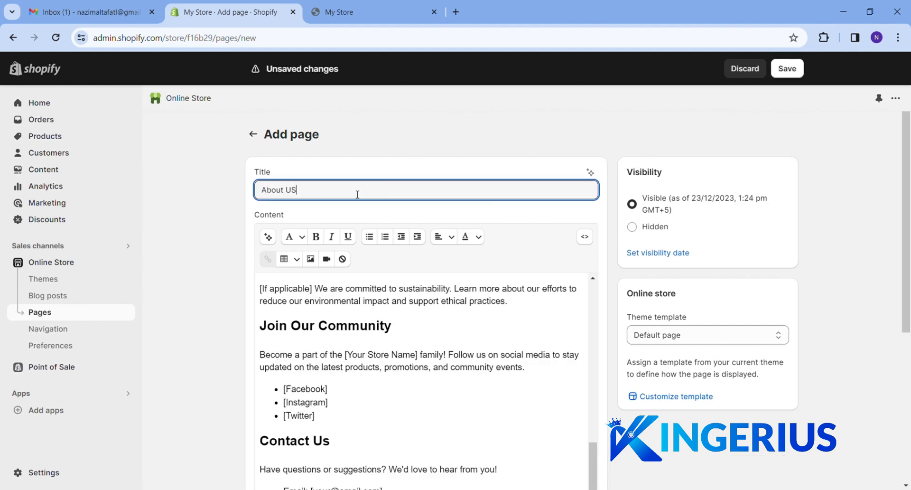
pyautogui.press('BackSpace')
pyautogui.write('s')
# Delete the Join Our Community section with its Facebook, Instagram and Twitter links
pyautogui.doubleClick(323, 394)
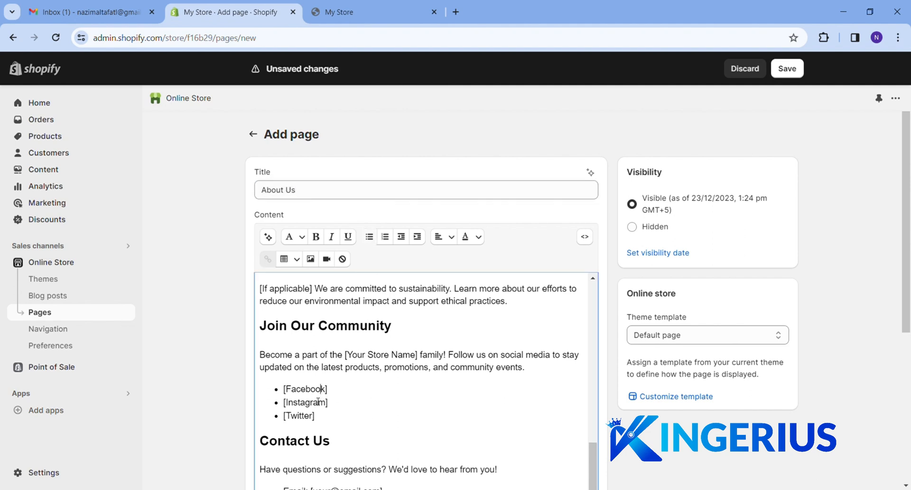
pyautogui.doubleClick(317, 407)
pyautogui.doubleClick(306, 423)
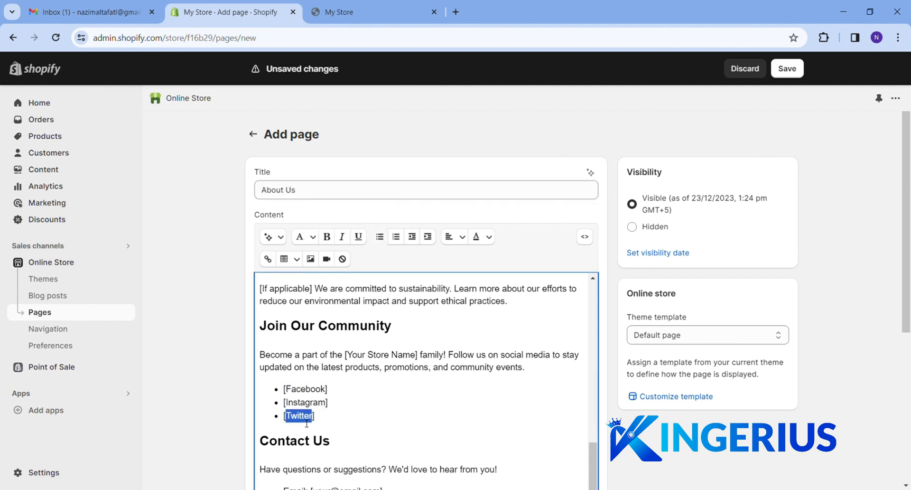
pyautogui.moveTo(332, 423); pyautogui.dragTo(267, 336)
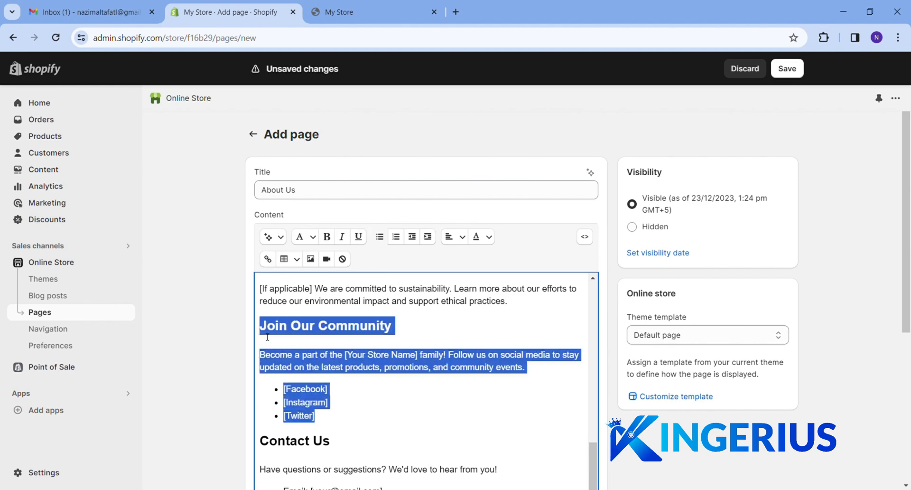
pyautogui.press('BackSpace')
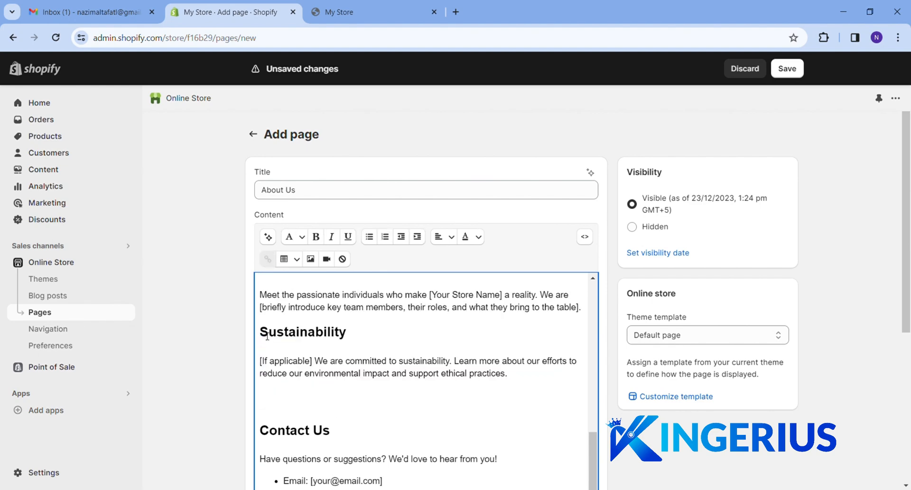
pyautogui.scroll(-4, 362, 403)
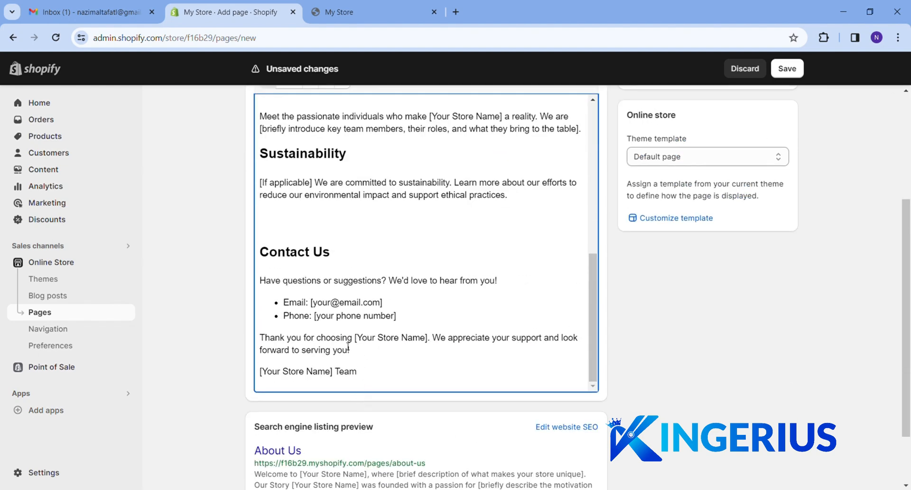
# Fill in the contact email and phone number, and sign off as 'Kingerius Store Team'
pyautogui.doubleClick(327, 303)
pyautogui.moveTo(383, 304); pyautogui.dragTo(311, 305)
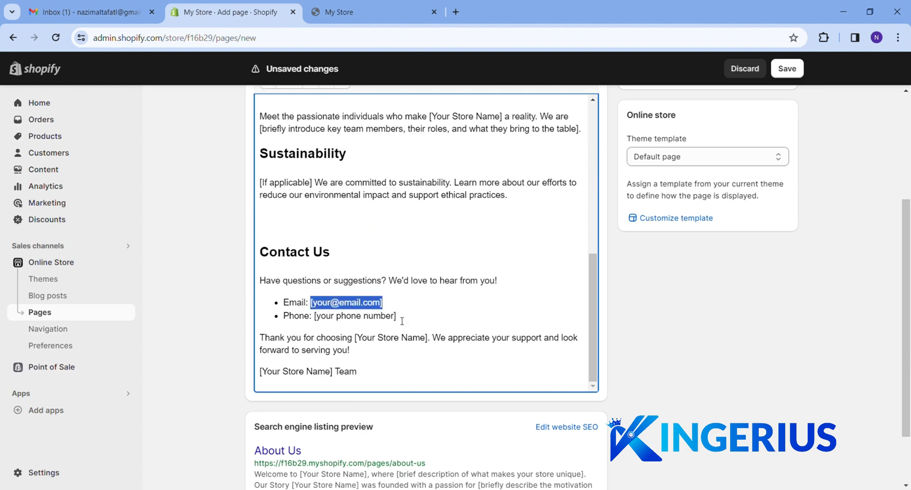
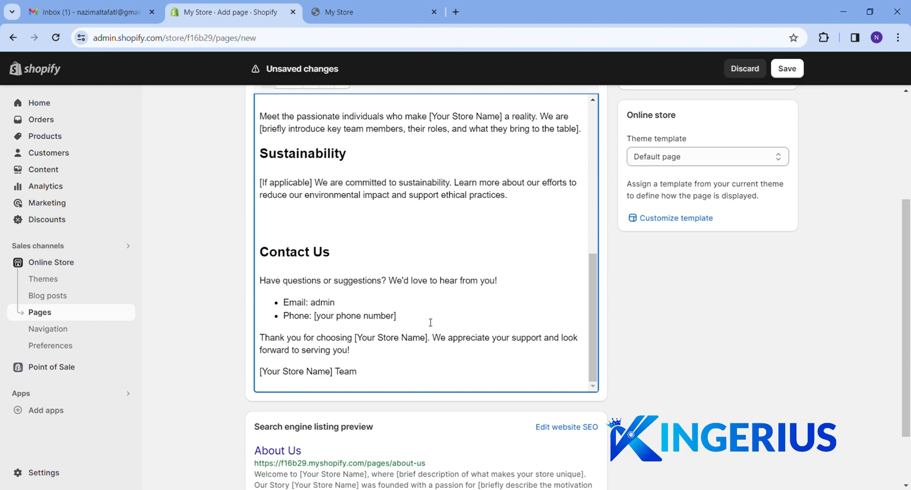
pyautogui.moveTo(397, 316); pyautogui.dragTo(313, 320)
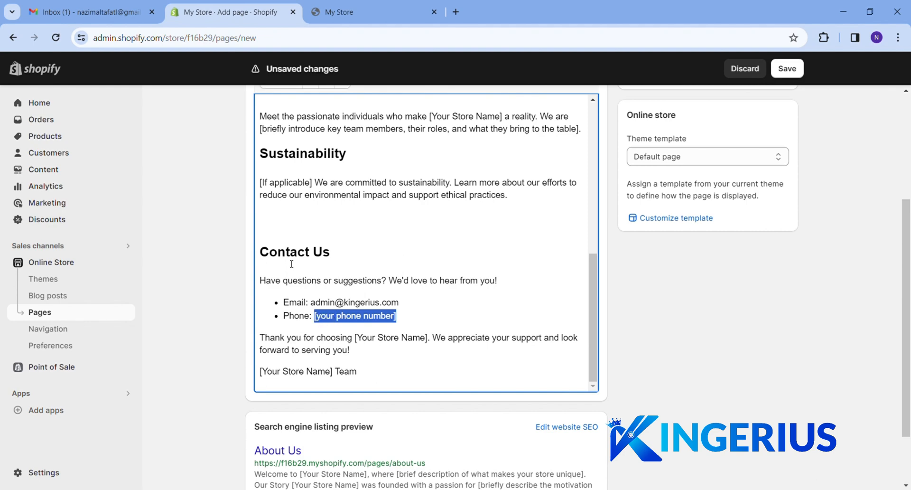
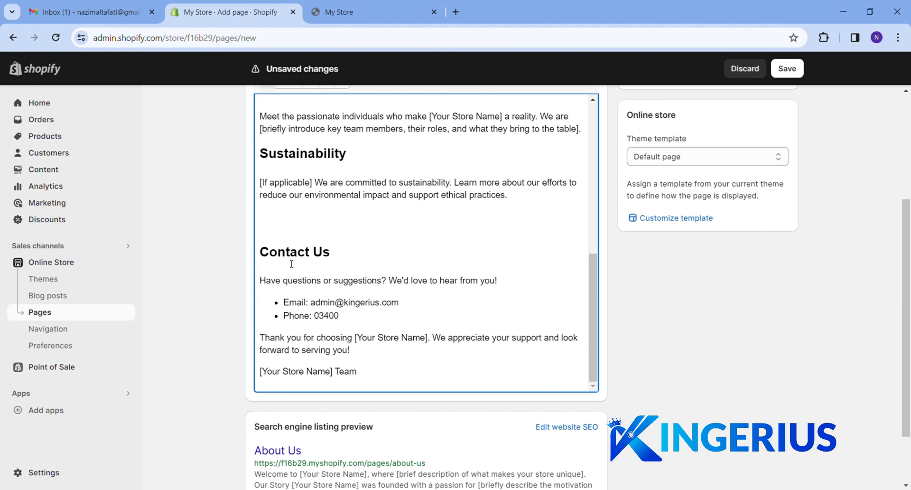
pyautogui.moveTo(334, 372); pyautogui.dragTo(263, 373)
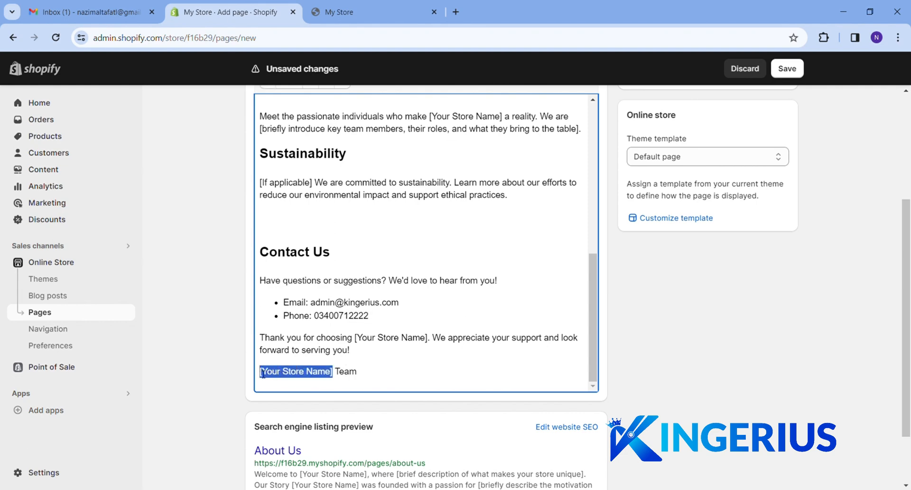
pyautogui.write('Kingerius')
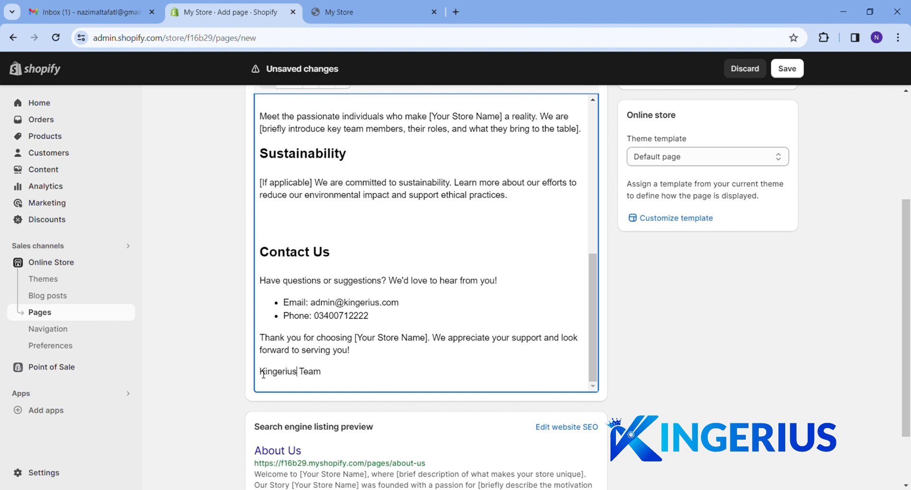
pyautogui.write(' Stor')
pyautogui.press('BackSpace')
pyautogui.press('BackSpace')
pyautogui.write('ore')
# Select the store-name placeholders in Our Story and the welcome line, then adjust options lower in the page form
pyautogui.scroll(1, 468, 233)
pyautogui.scroll(10, 468, 232)
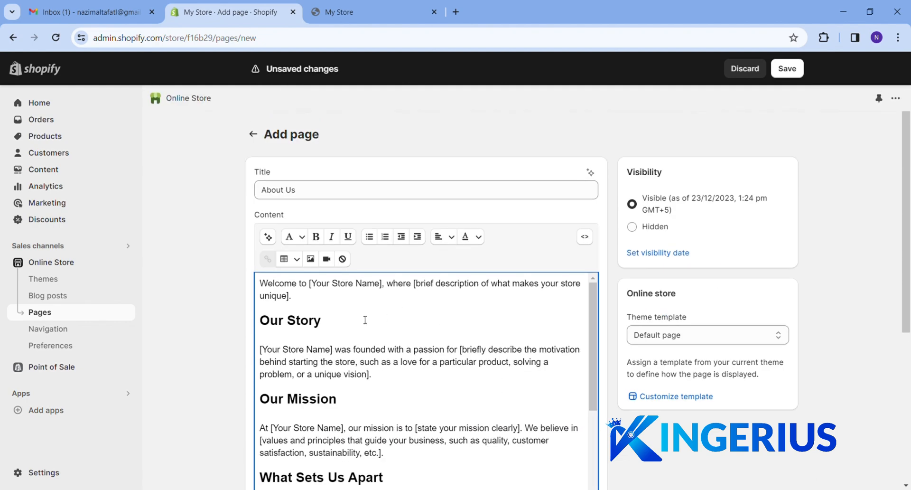
pyautogui.moveTo(333, 352); pyautogui.dragTo(253, 352)
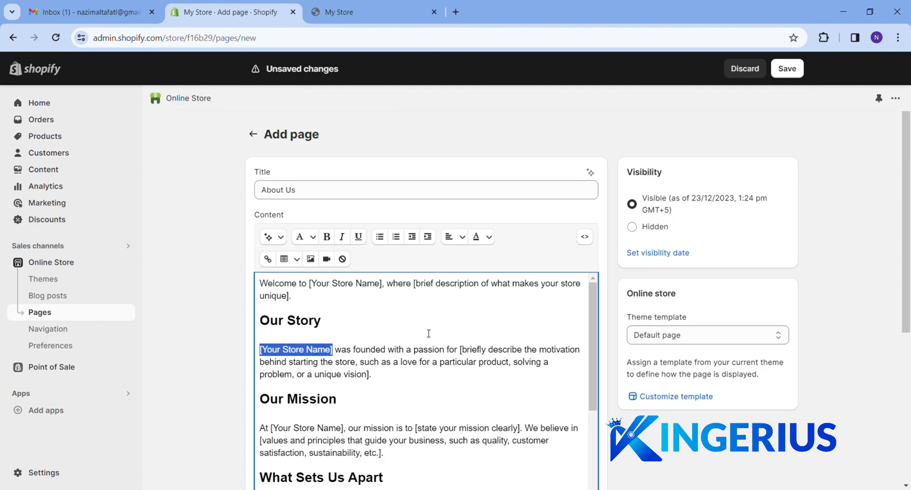
pyautogui.moveTo(383, 284); pyautogui.dragTo(334, 291)
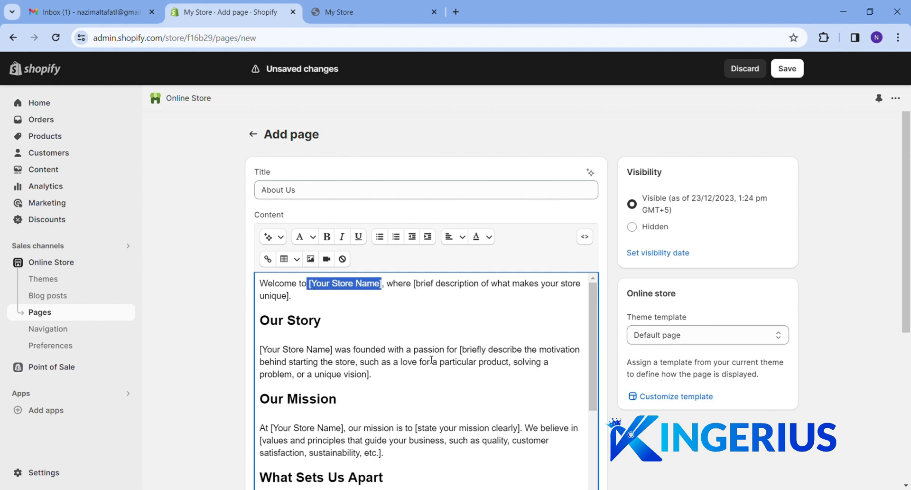
pyautogui.scroll(-10, 431, 359)
pyautogui.click(729, 338)
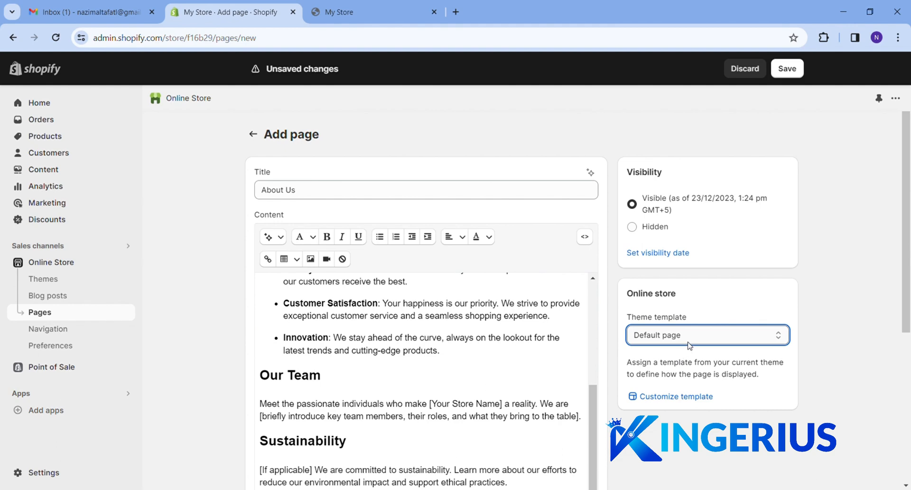
pyautogui.scroll(-3, 587, 366)
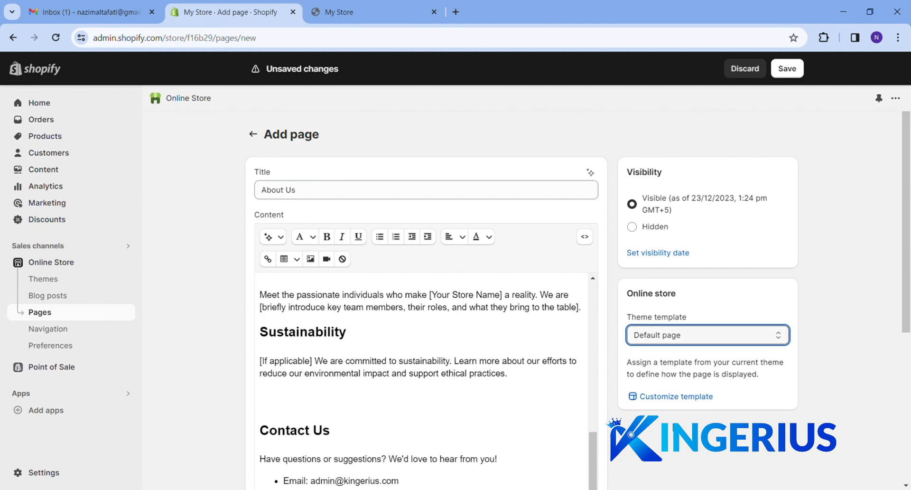
pyautogui.click(657, 432)
pyautogui.scroll(-5, 655, 431)
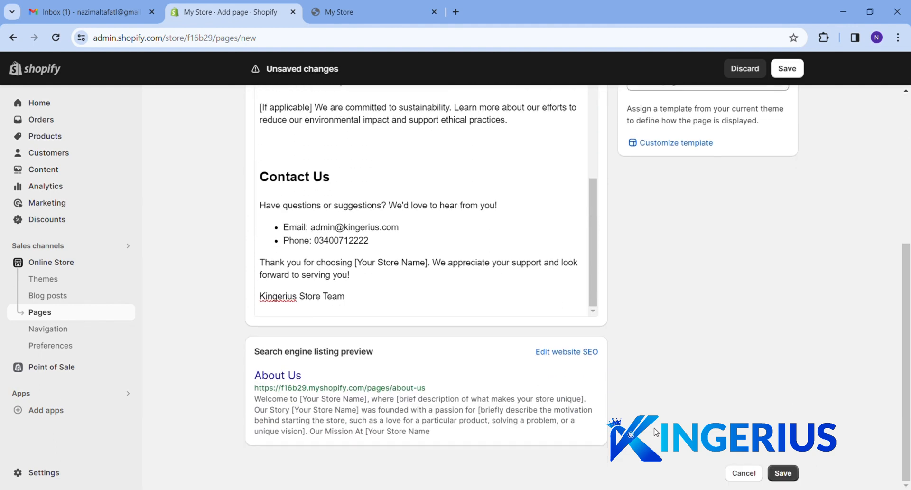
# Save the About Us page and open the Main menu under Online Store > Navigation
pyautogui.click(778, 475)
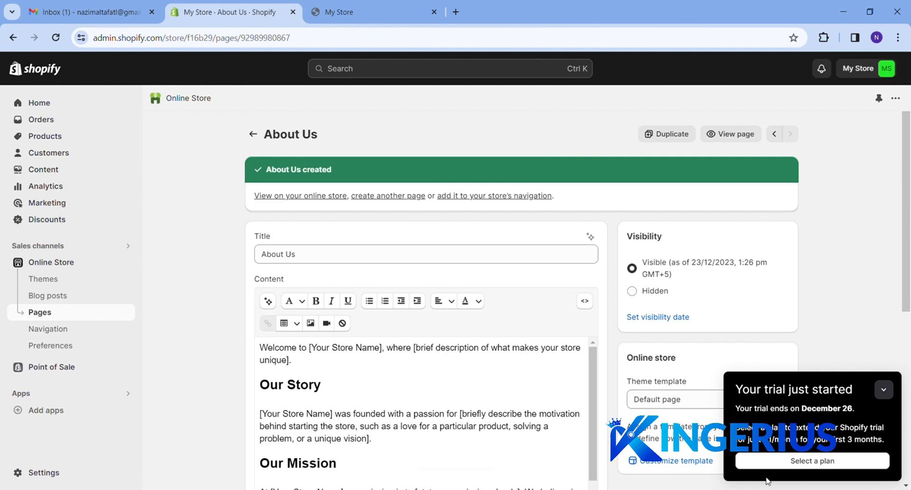
pyautogui.click(43, 329)
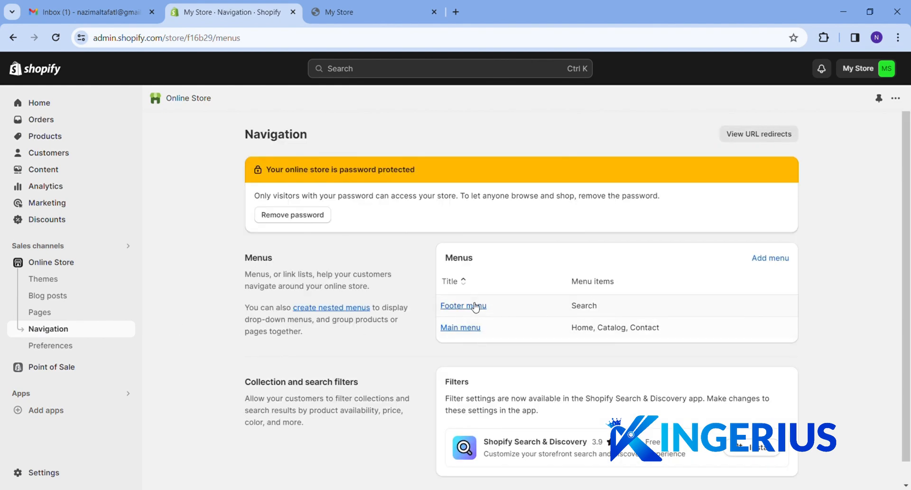
pyautogui.click(476, 332)
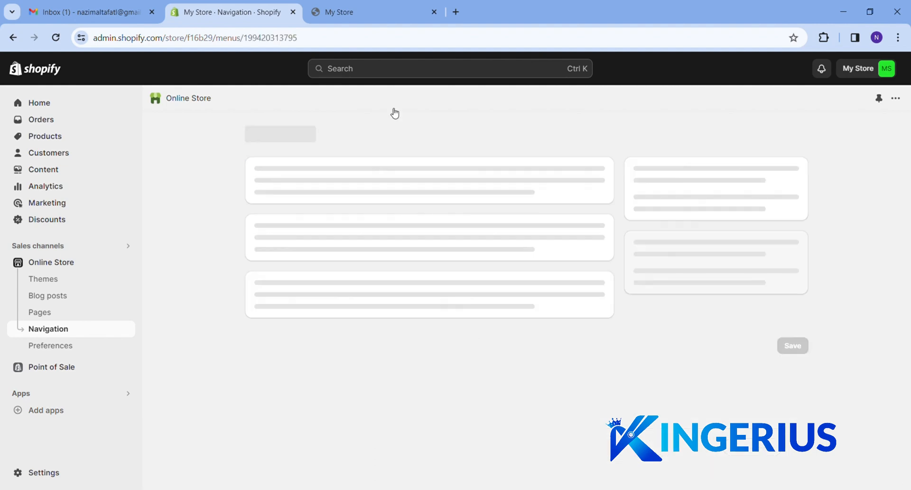
pyautogui.click(396, 15)
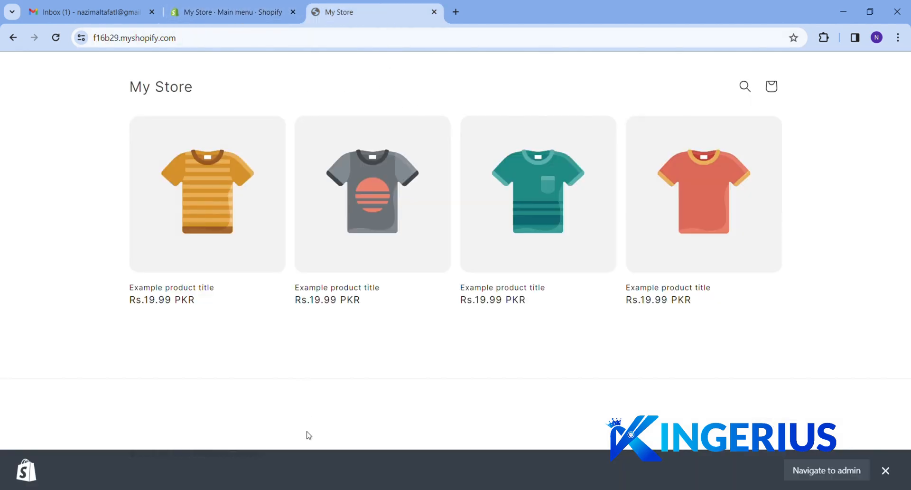
pyautogui.click(228, 13)
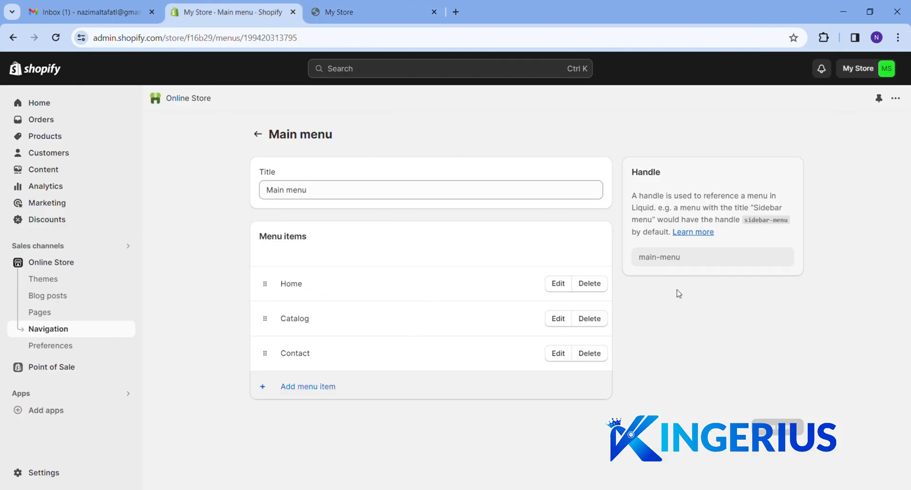
# Add a Main menu item linked to the About Us page and save the menu
pyautogui.click(310, 387)
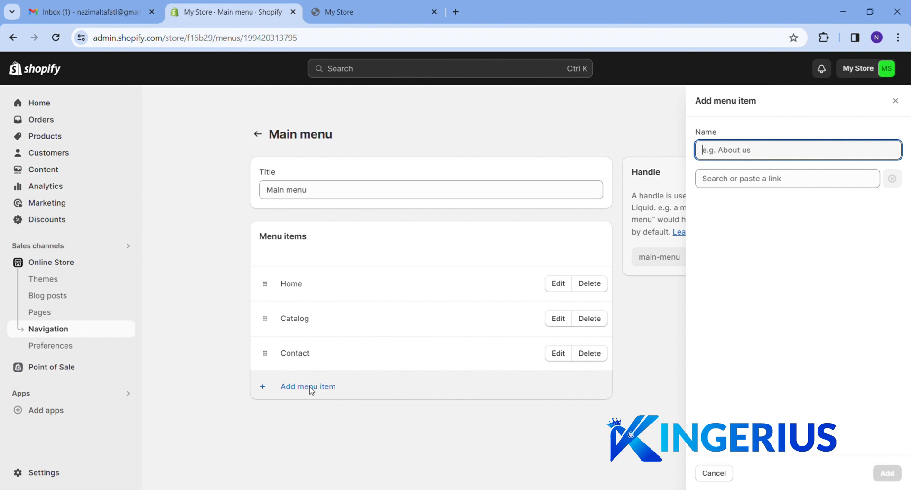
pyautogui.click(784, 183)
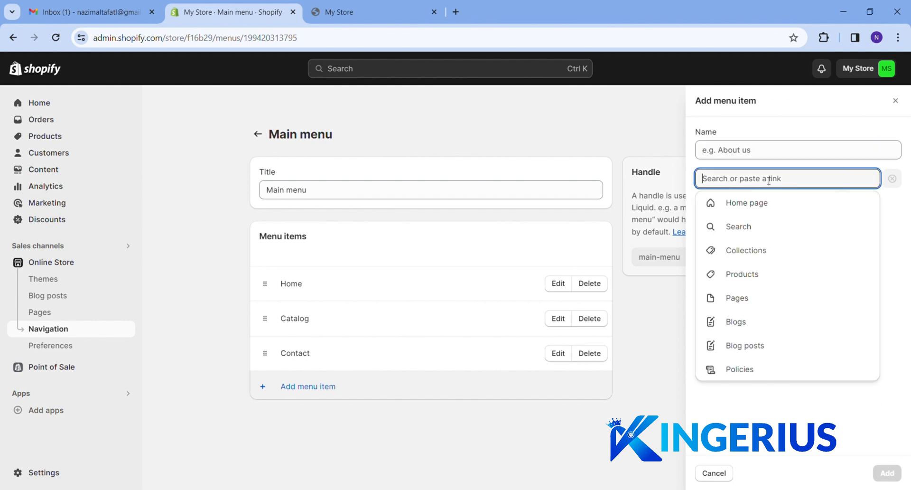
pyautogui.click(744, 303)
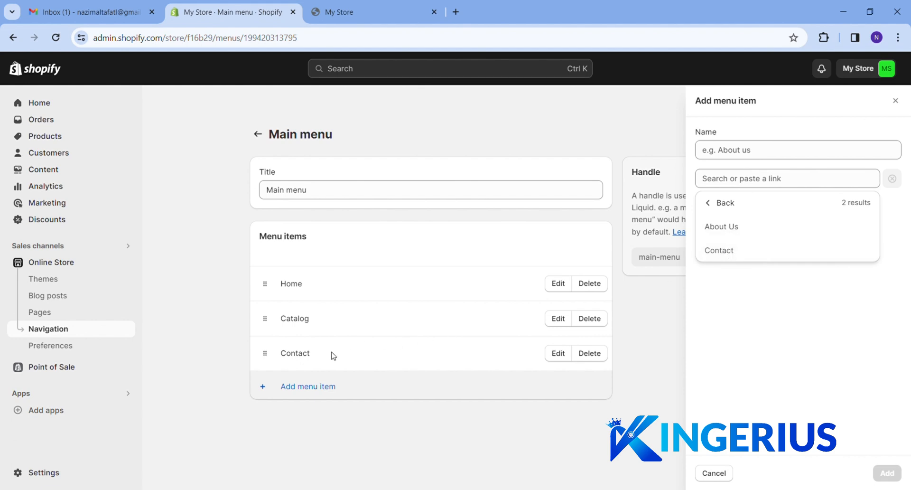
pyautogui.click(749, 233)
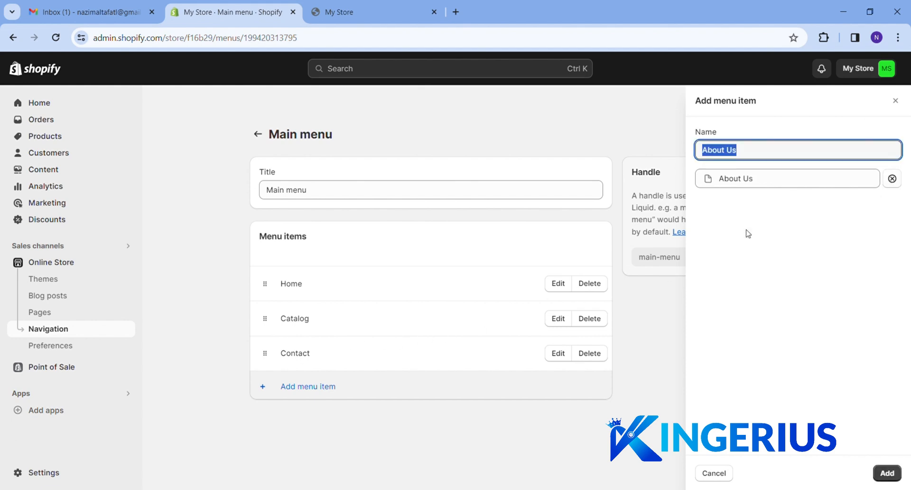
pyautogui.click(890, 475)
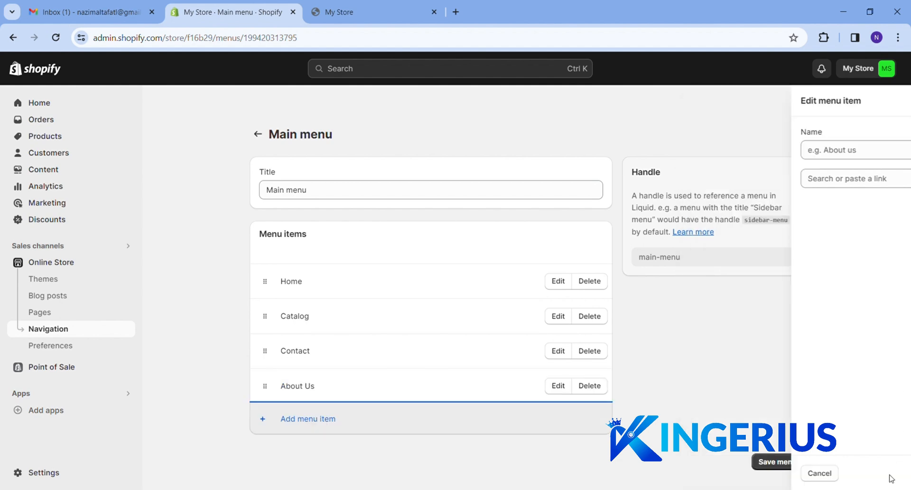
pyautogui.click(783, 462)
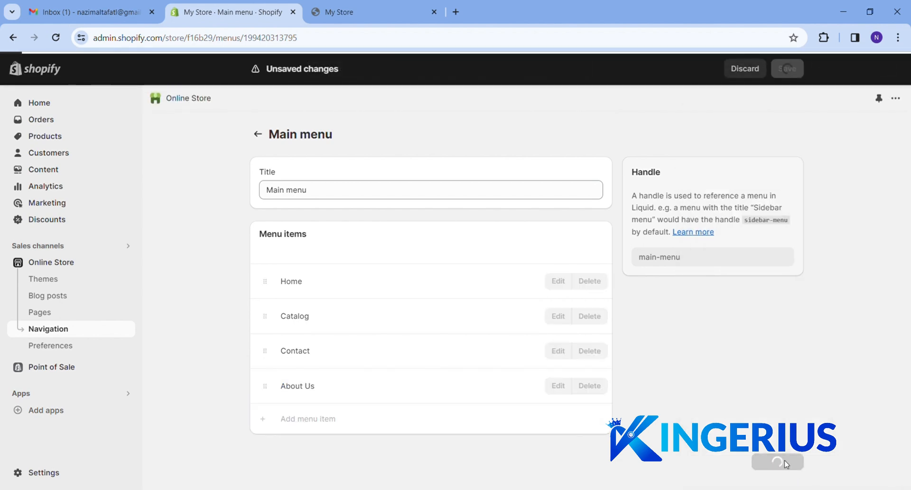
pyautogui.click(386, 9)
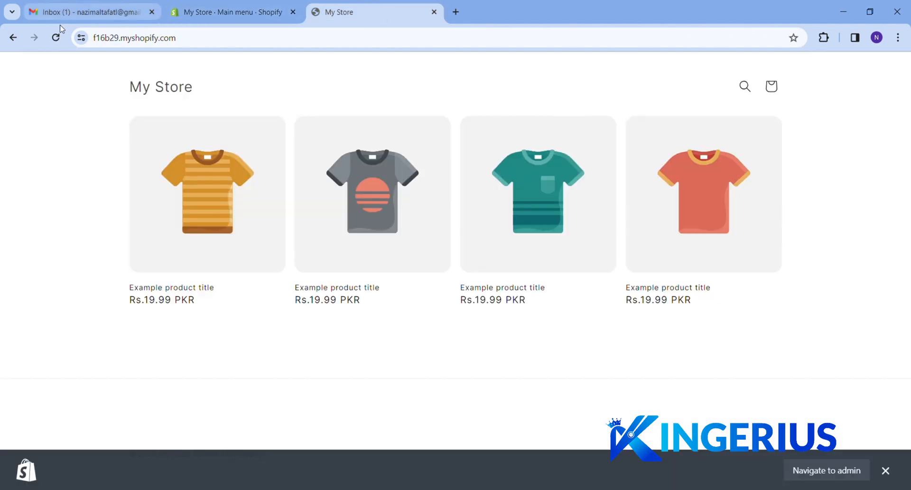
pyautogui.click(56, 38)
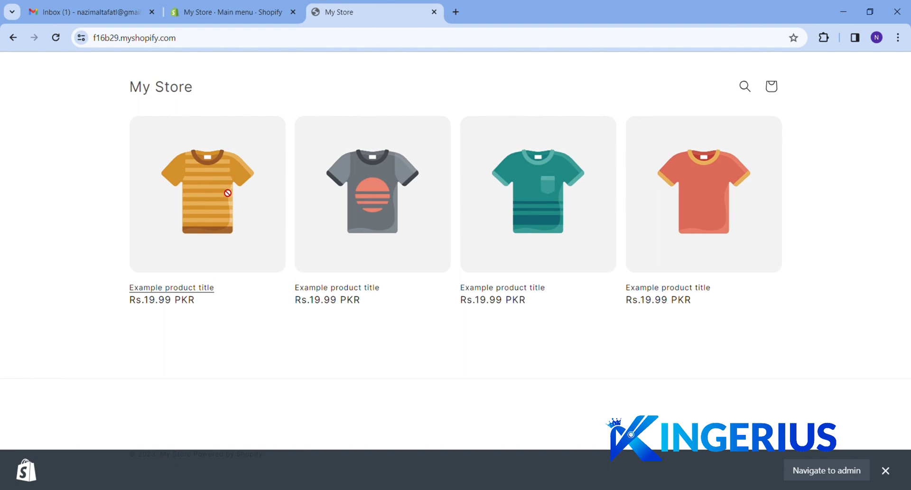
pyautogui.click(164, 91)
pyautogui.click(829, 471)
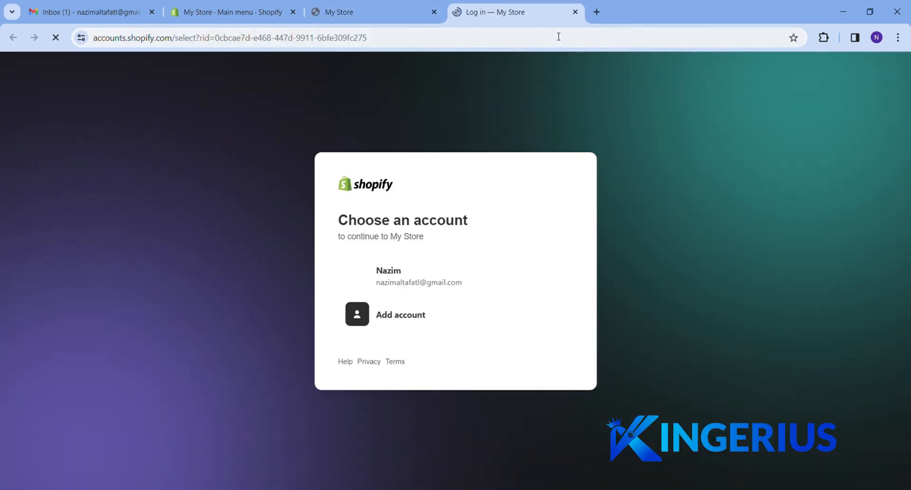
pyautogui.click(575, 11)
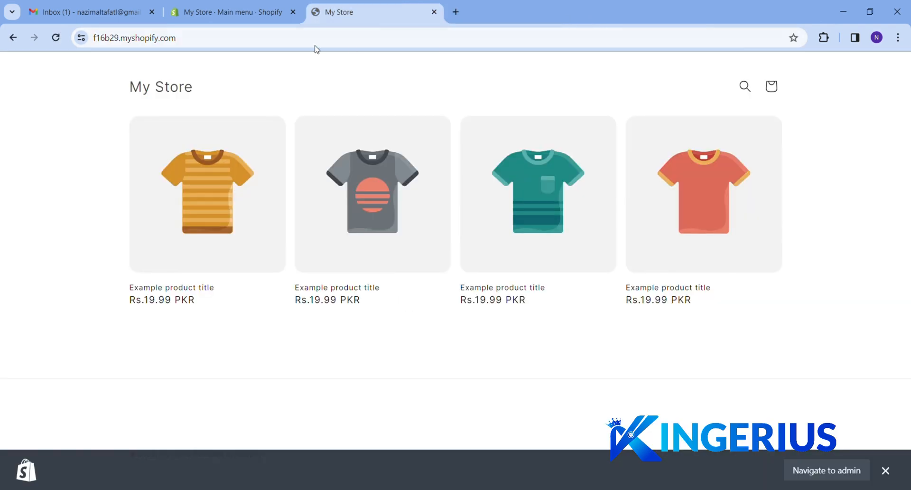
pyautogui.click(249, 13)
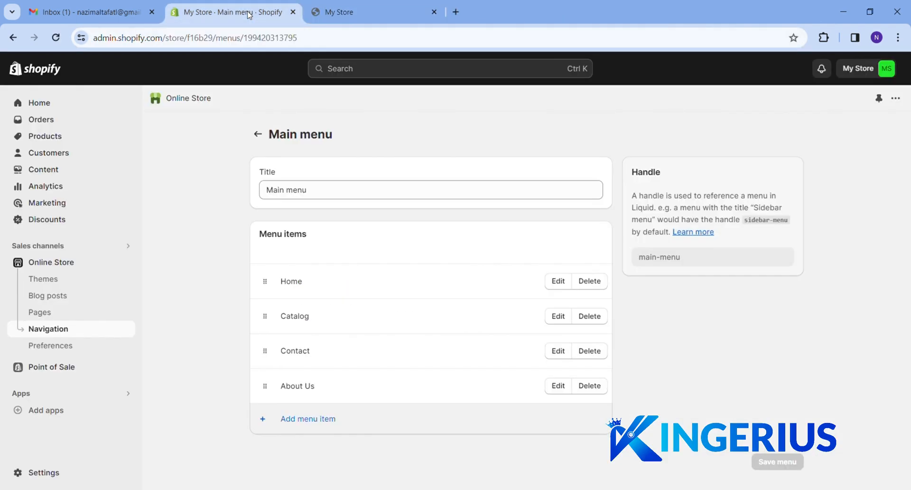
# Publish Dawn from the Themes page and reload the storefront to show the Dawn header
pyautogui.click(44, 279)
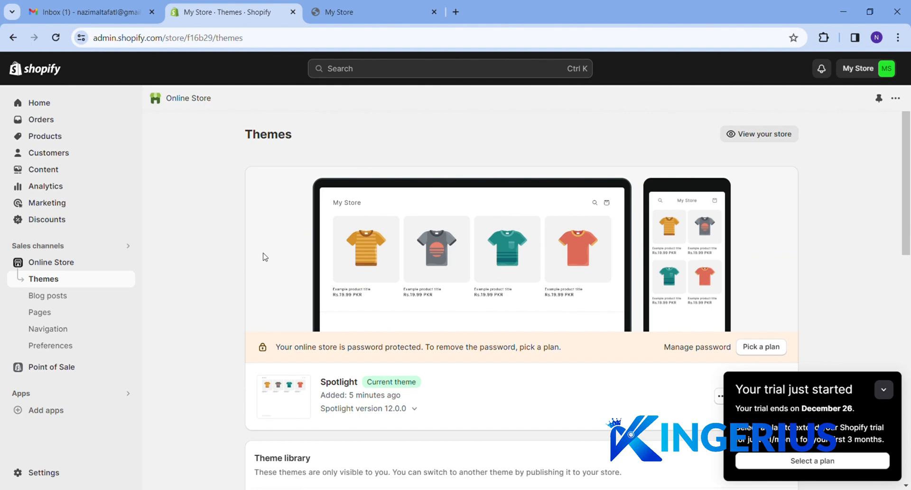
pyautogui.scroll(-8, 550, 275)
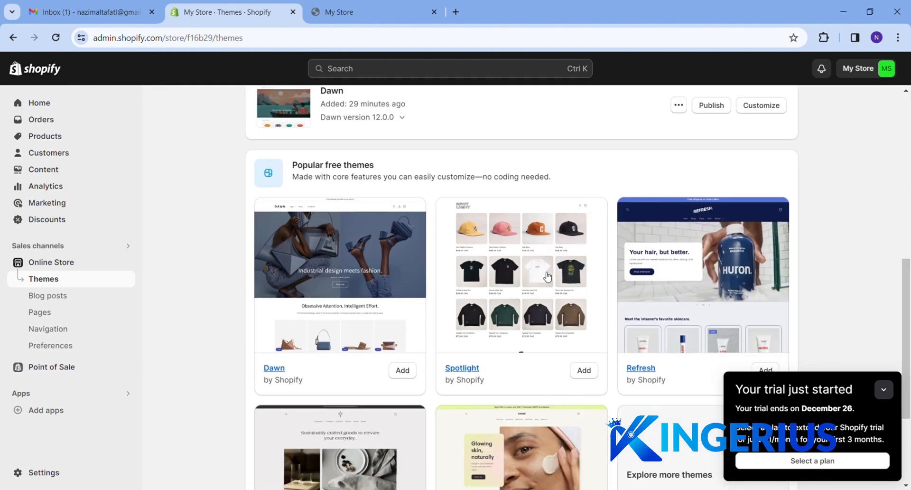
pyautogui.scroll(3, 549, 272)
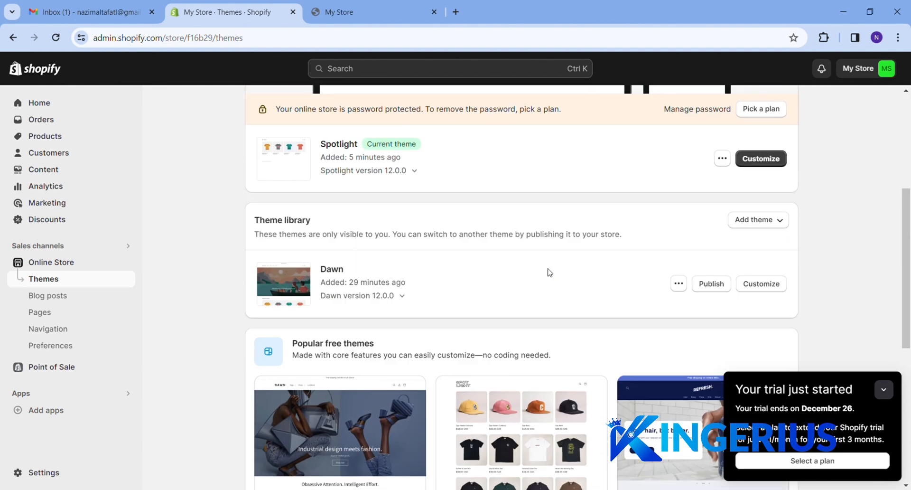
pyautogui.click(712, 284)
pyautogui.click(606, 377)
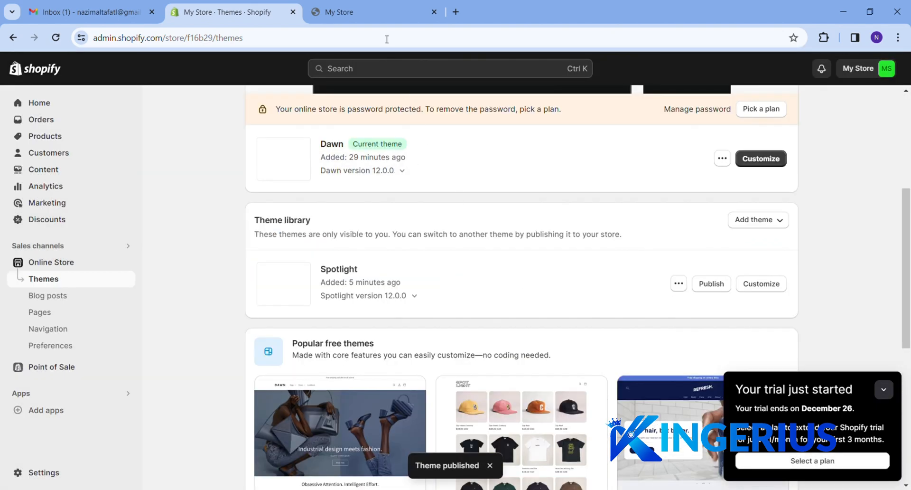
pyautogui.click(374, 17)
pyautogui.click(55, 41)
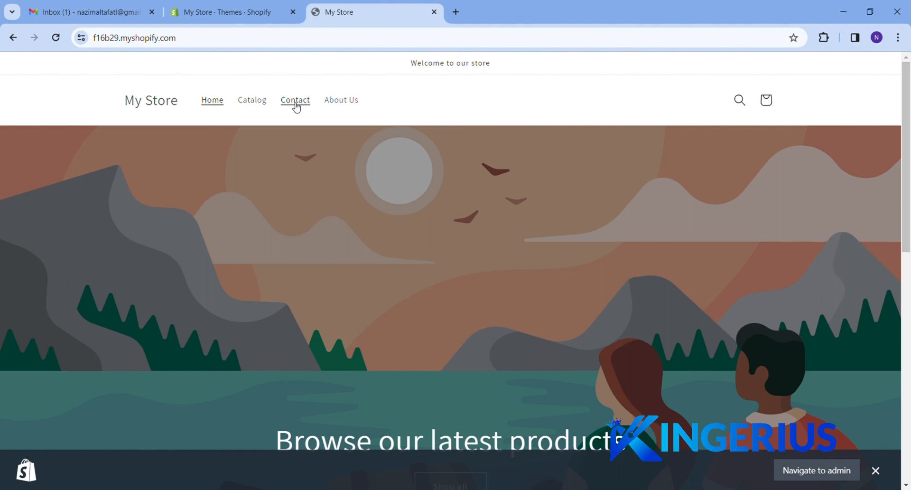
# Open About Us from the storefront navigation and scroll through its content
pyautogui.click(346, 102)
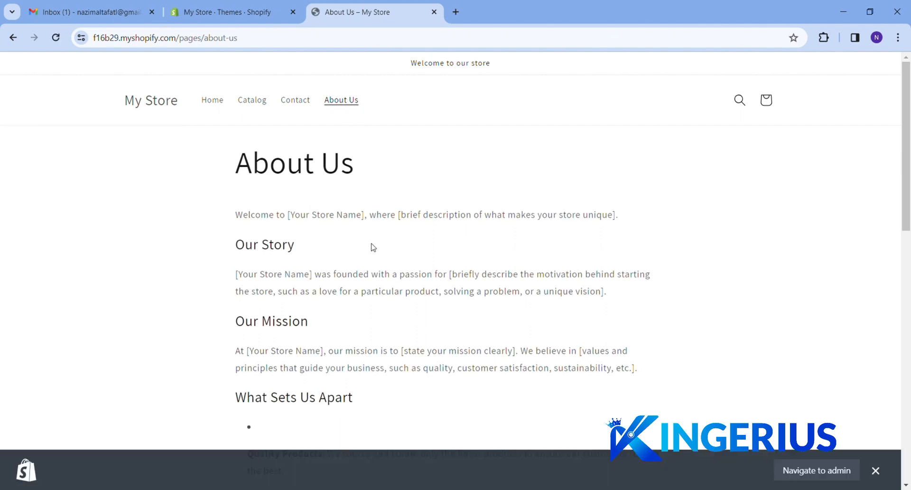
pyautogui.scroll(-4, 373, 247)
pyautogui.scroll(-10, 373, 247)
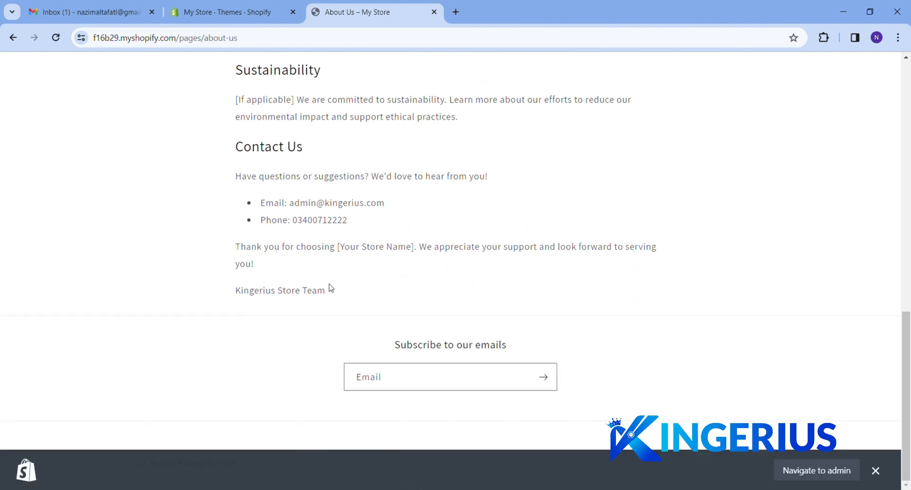
pyautogui.moveTo(327, 288); pyautogui.dragTo(252, 203)
pyautogui.click(420, 195)
# Browse the Point of Sale channel's Staff and Settings pages, then open the store Settings
pyautogui.click(223, 12)
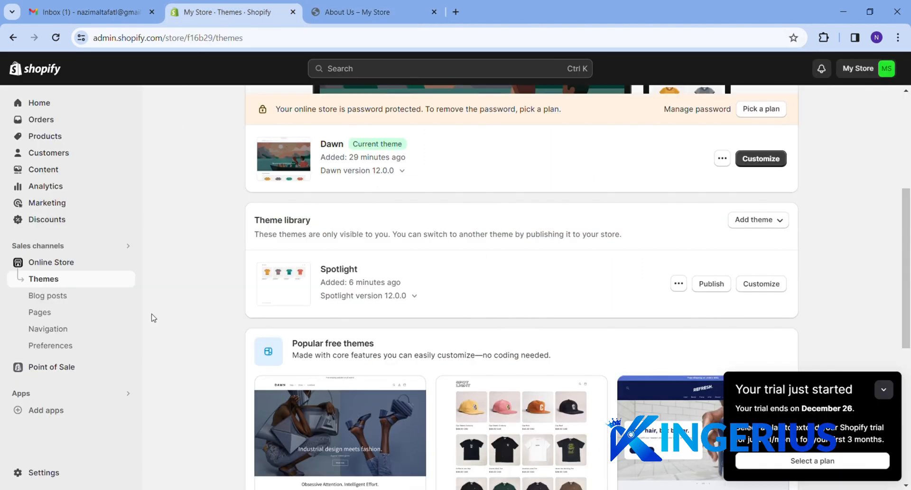
pyautogui.click(48, 368)
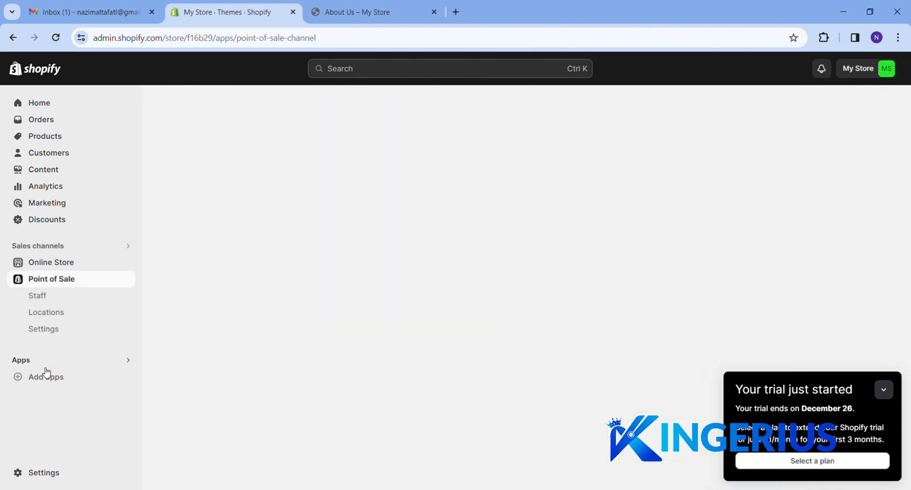
pyautogui.click(42, 299)
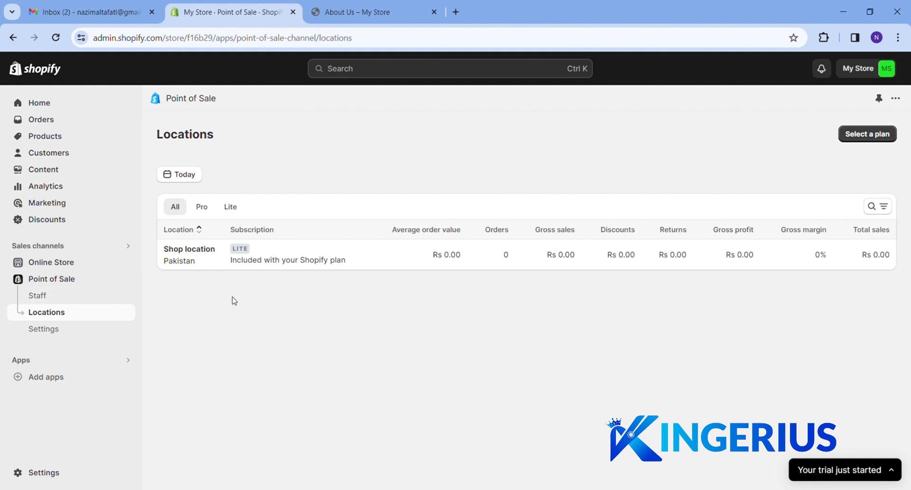
pyautogui.click(51, 335)
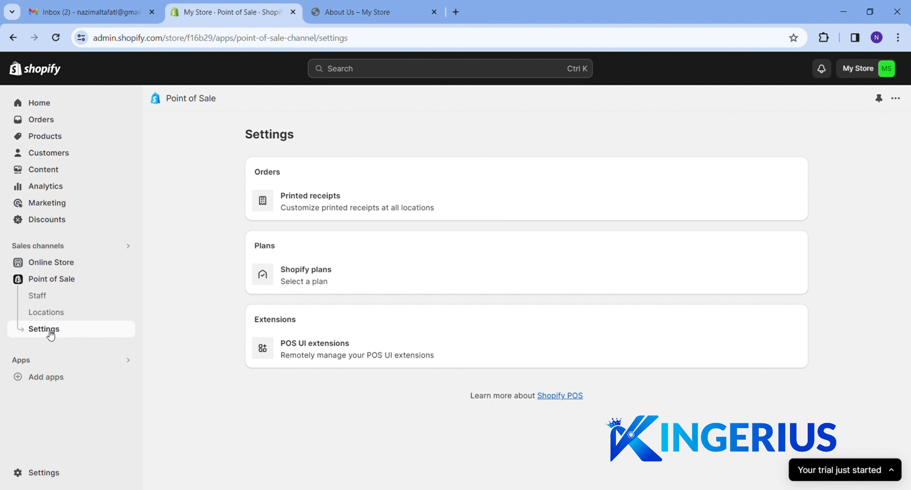
pyautogui.click(51, 475)
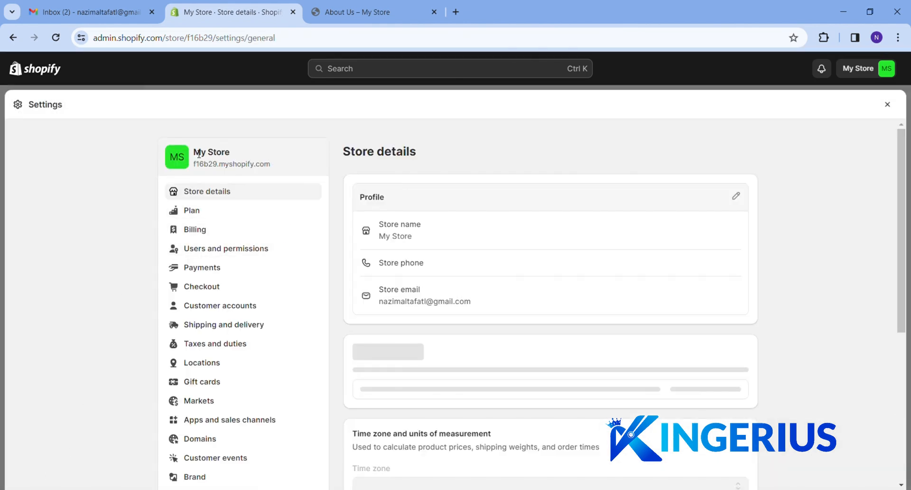
# Replace the store name in the Profile details and save the change
pyautogui.click(736, 196)
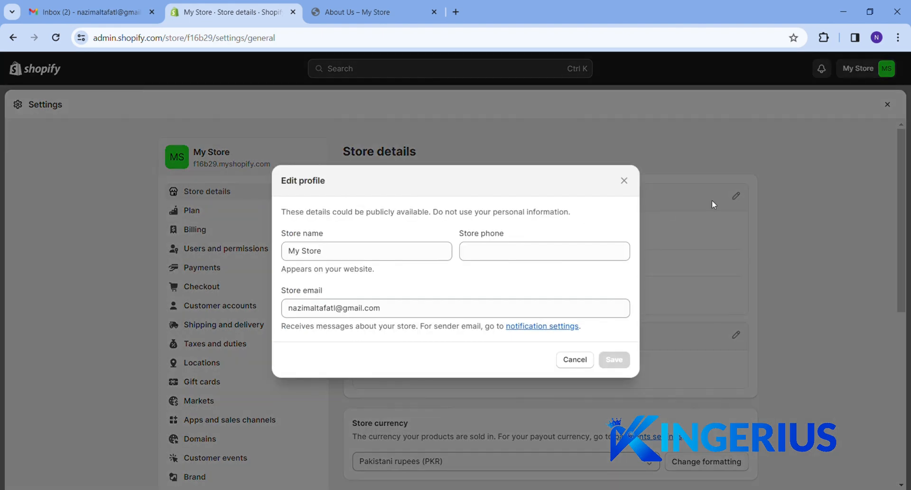
pyautogui.moveTo(324, 251); pyautogui.dragTo(246, 250)
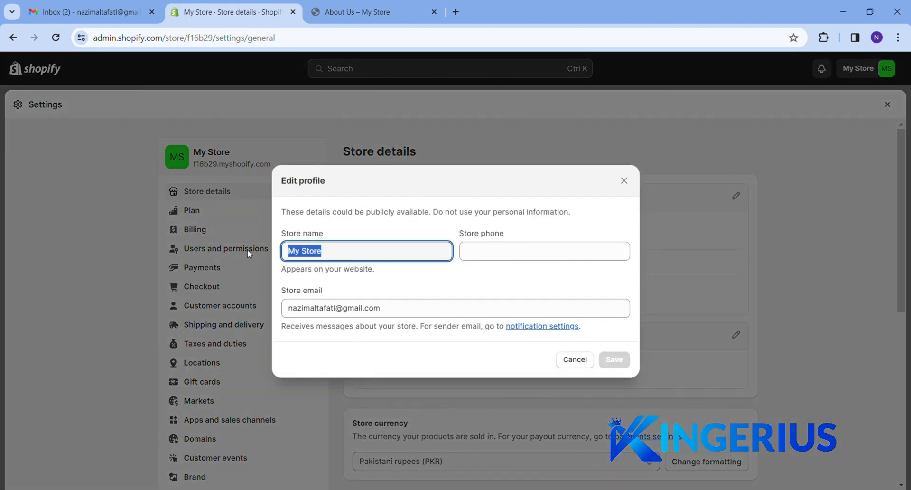
pyautogui.write('Nazim S')
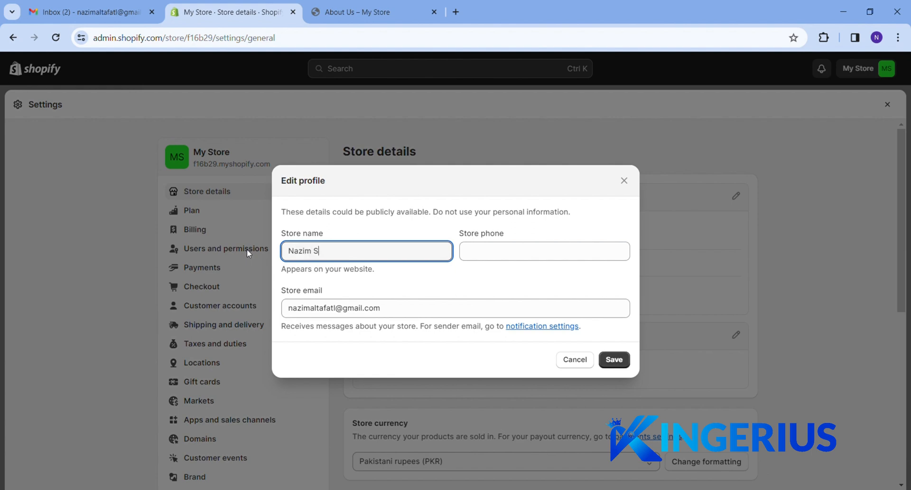
pyautogui.write('tore')
pyautogui.click(483, 252)
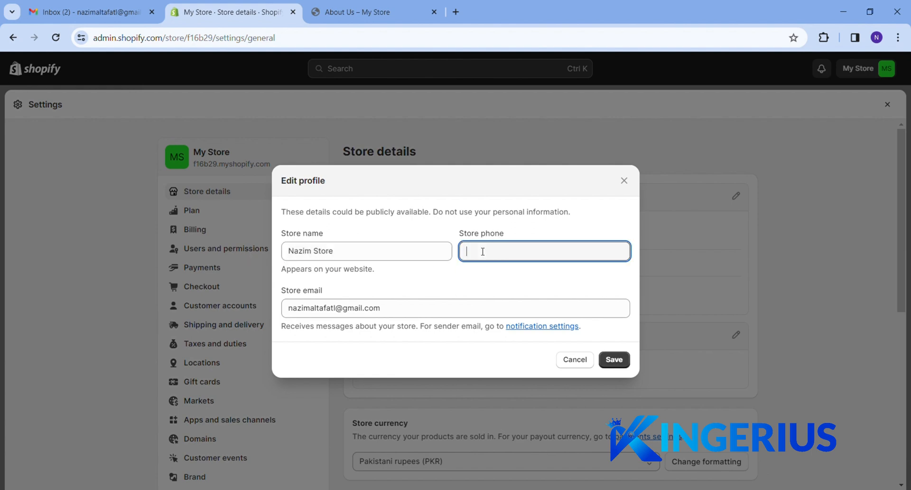
pyautogui.click(466, 313)
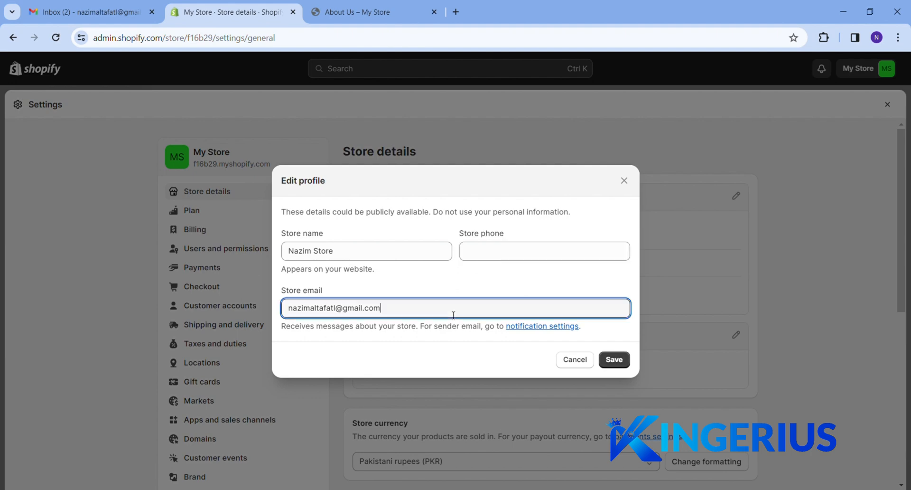
pyautogui.click(614, 359)
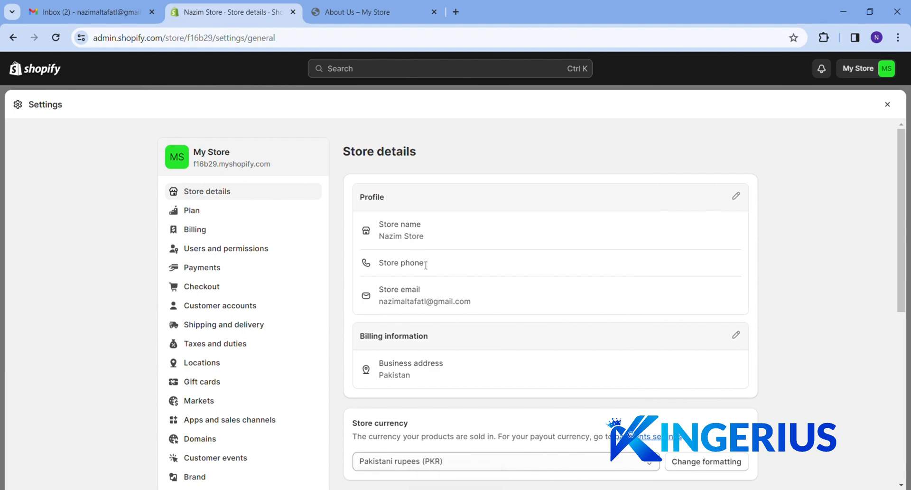
# Look through the settings page and open the Plan settings
pyautogui.scroll(-4, 426, 264)
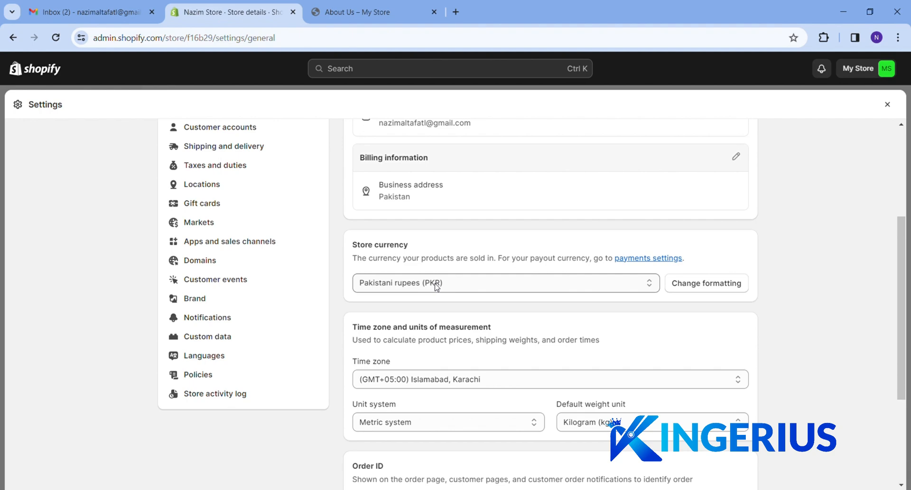
pyautogui.scroll(-3, 435, 286)
pyautogui.scroll(5, 433, 286)
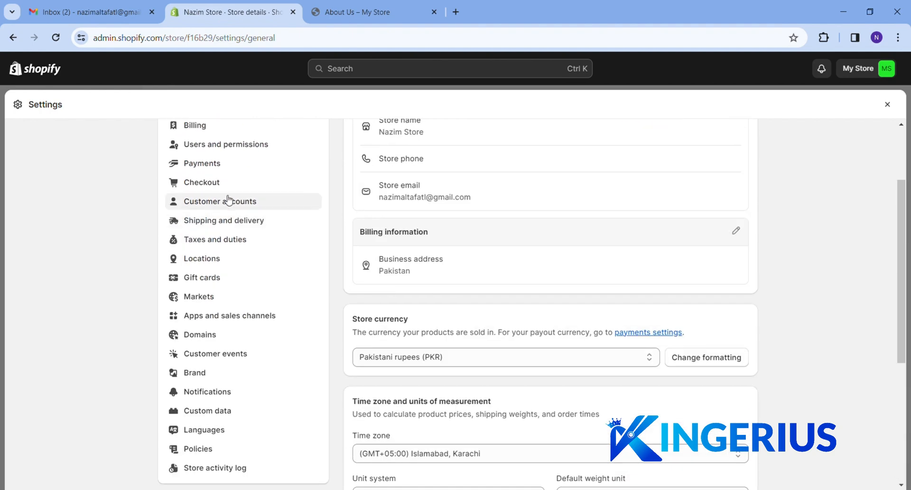
pyautogui.scroll(3, 228, 200)
pyautogui.click(196, 212)
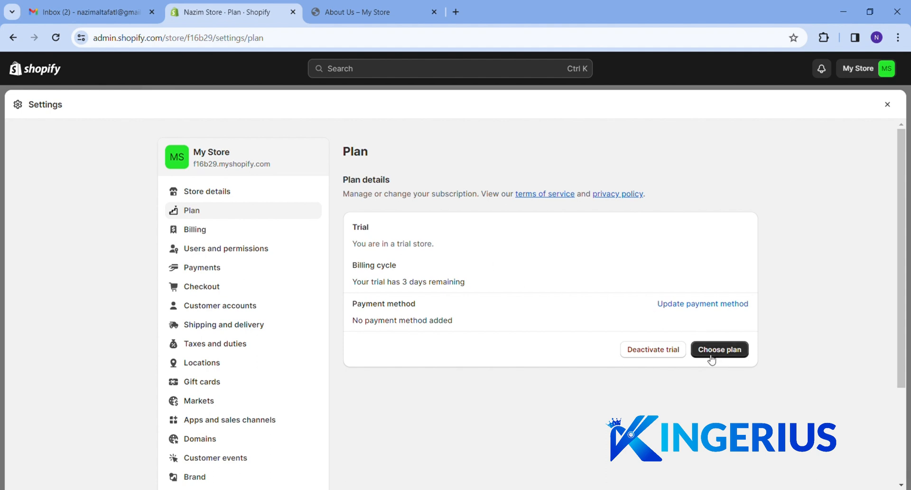
# Open the add-staff form under Users and permissions and look over its name and email fields
pyautogui.click(188, 255)
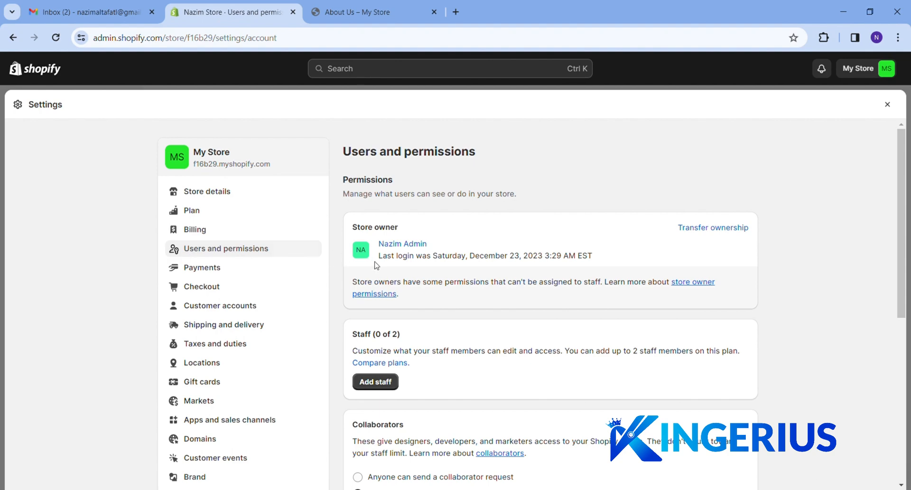
pyautogui.click(387, 383)
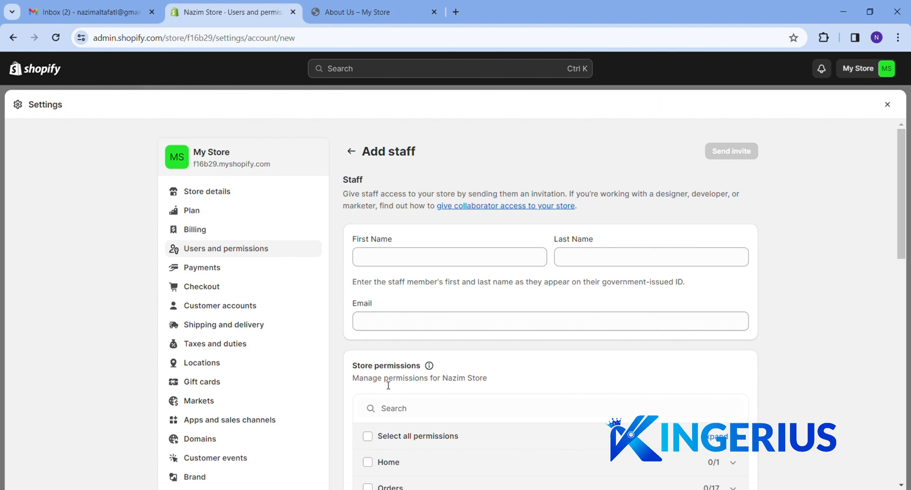
pyautogui.click(384, 265)
pyautogui.click(604, 260)
pyautogui.click(515, 318)
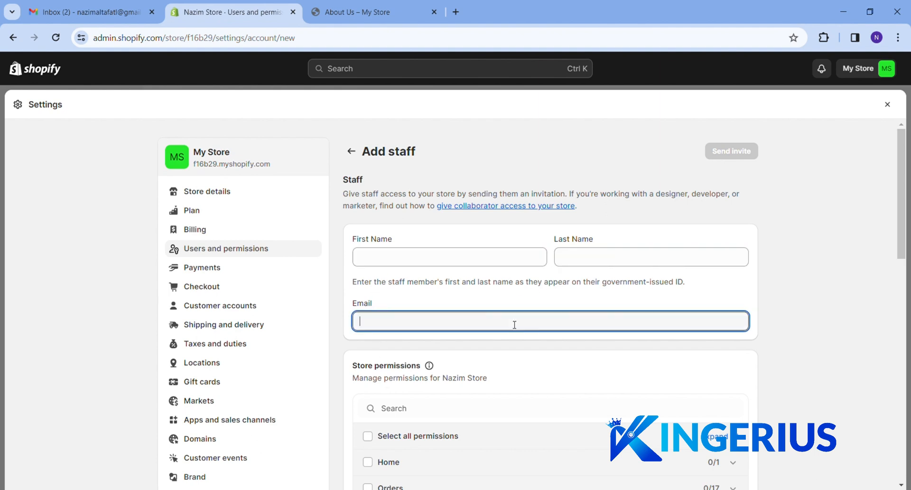
# Try the Users and Online store permission checkboxes, leaving both cleared
pyautogui.scroll(-4, 514, 321)
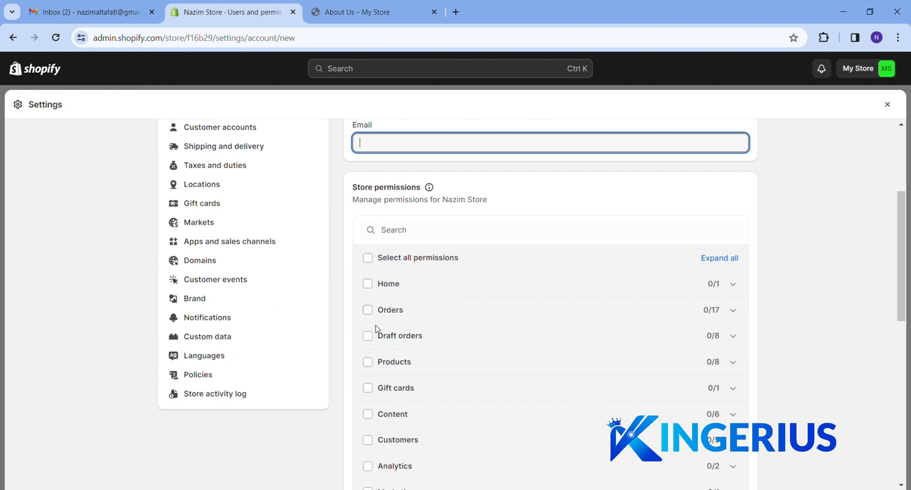
pyautogui.scroll(-2, 371, 361)
pyautogui.scroll(-3, 377, 371)
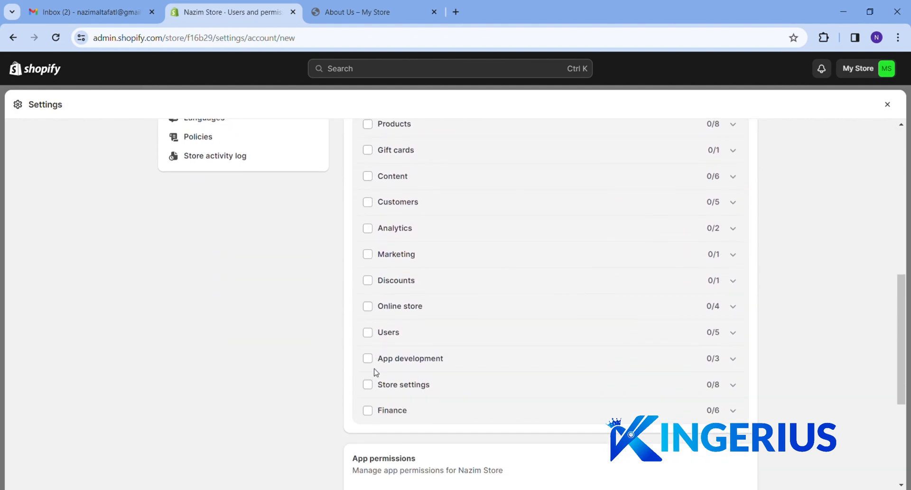
pyautogui.click(368, 332)
pyautogui.click(370, 333)
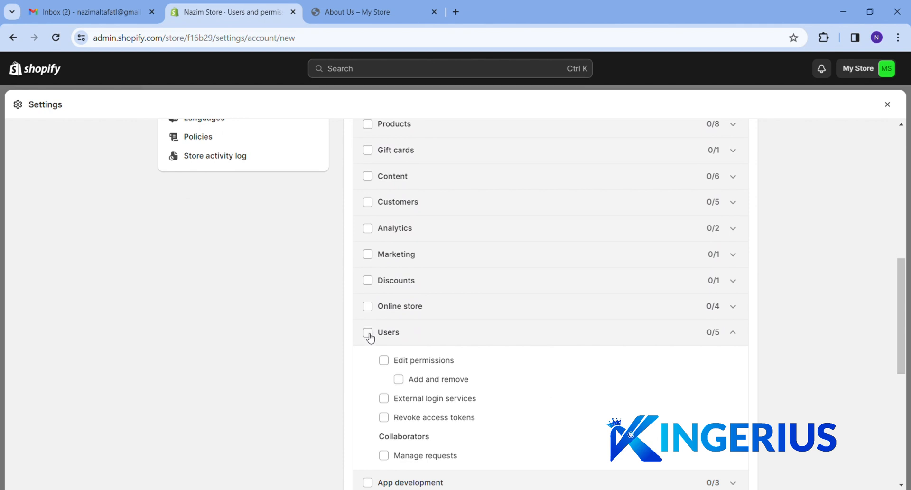
pyautogui.click(368, 307)
pyautogui.click(368, 307)
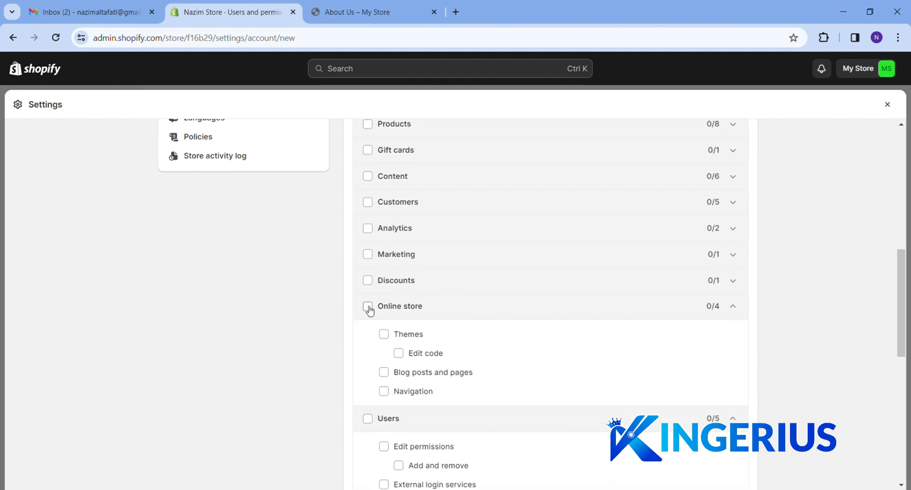
# Review the rest of the permissions, then leave without inviting and open Payments settings
pyautogui.scroll(-4, 374, 319)
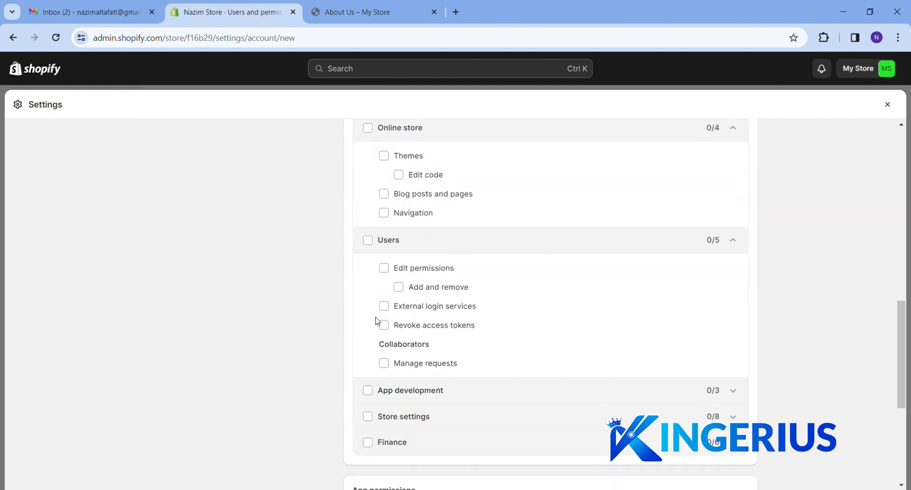
pyautogui.scroll(-5, 376, 320)
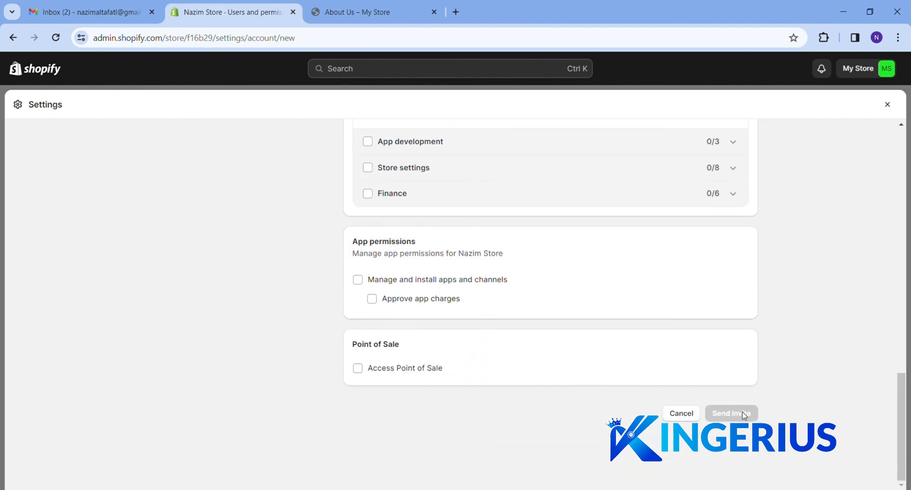
pyautogui.scroll(15, 568, 307)
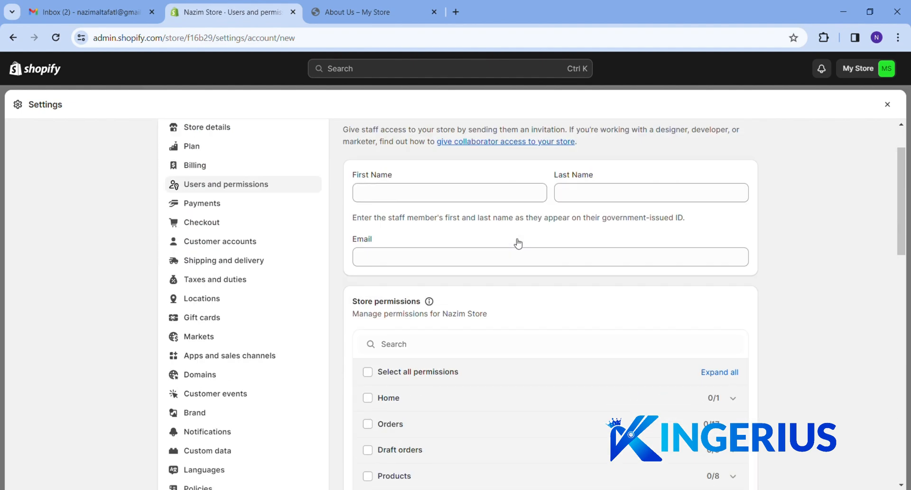
pyautogui.click(539, 323)
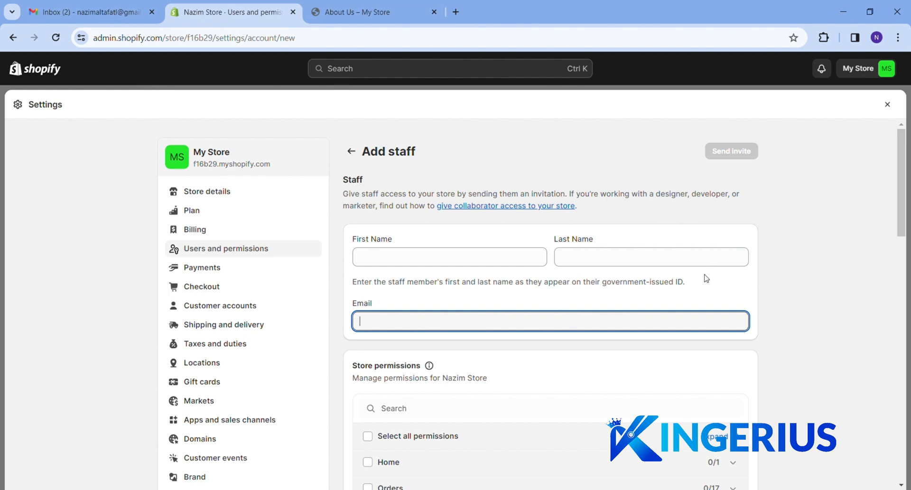
pyautogui.click(209, 269)
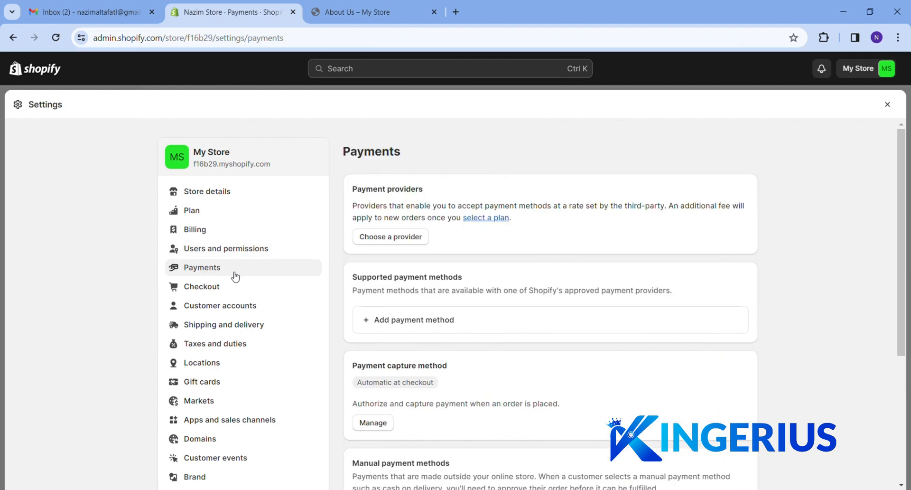
# Open Domains settings and view the f16b29.myshopify.com domain details
pyautogui.scroll(-1, 235, 276)
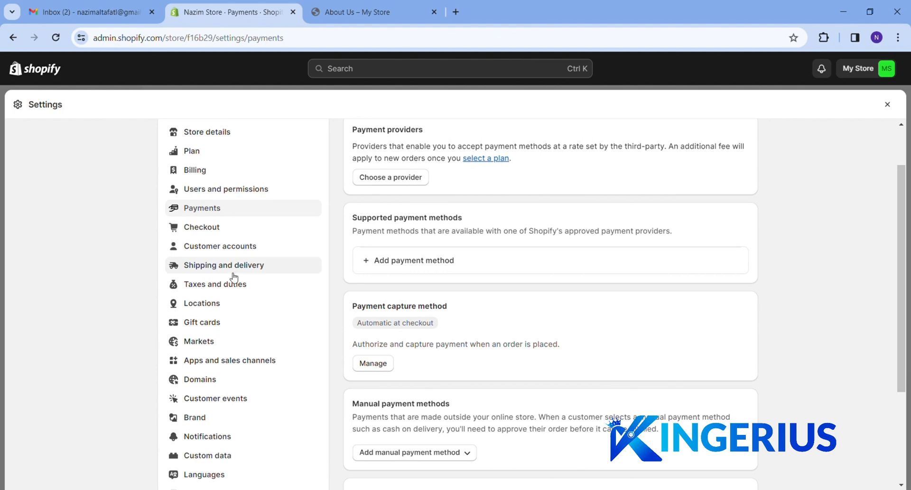
pyautogui.scroll(-1, 230, 280)
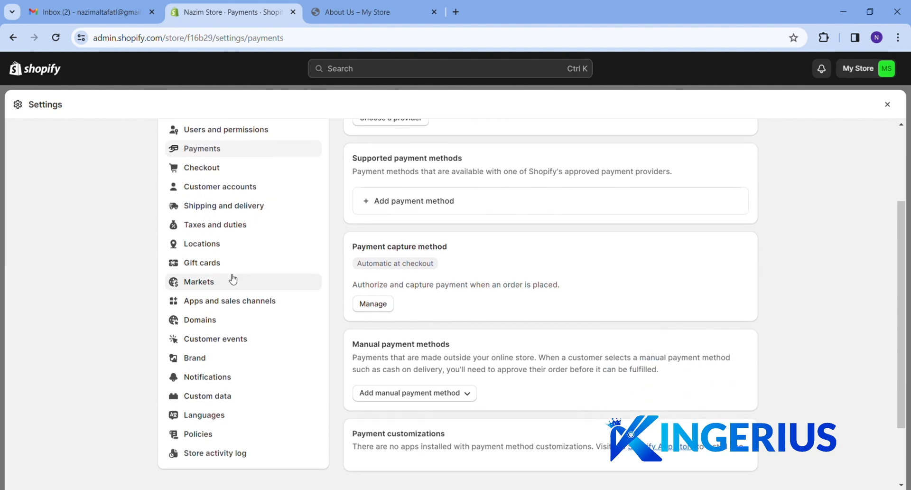
pyautogui.click(196, 321)
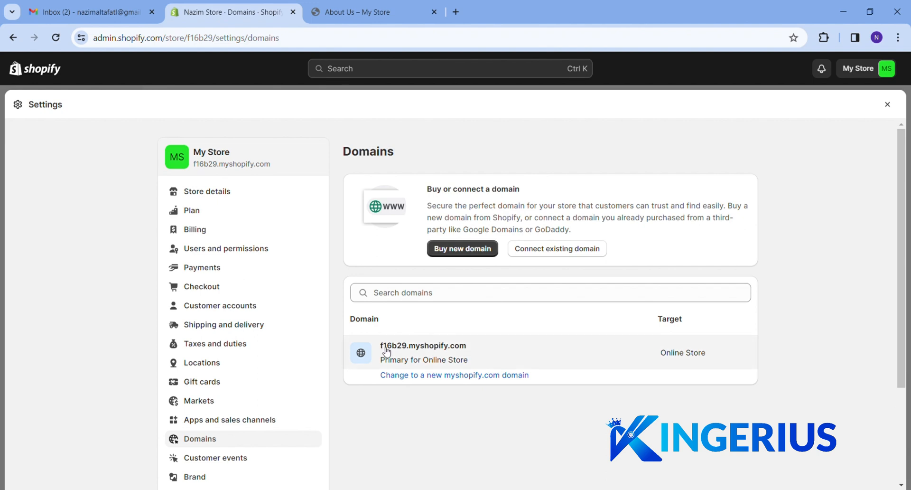
pyautogui.moveTo(380, 348); pyautogui.dragTo(469, 356)
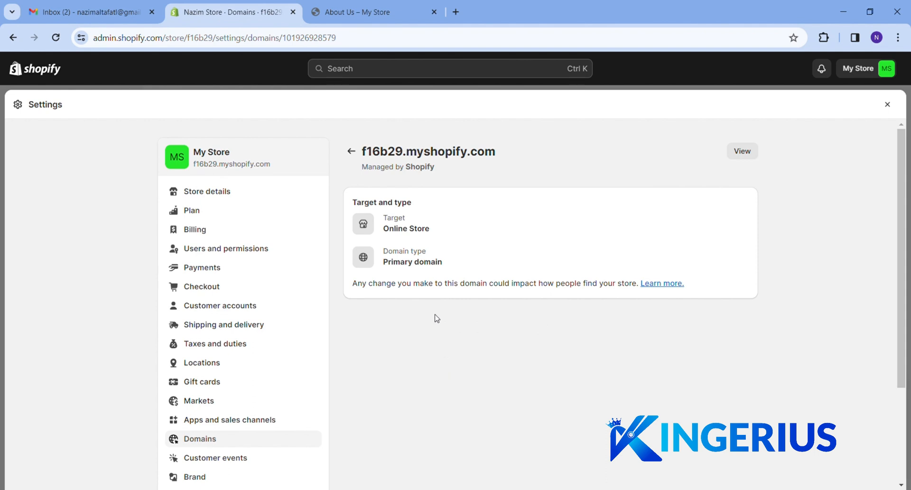
pyautogui.click(351, 151)
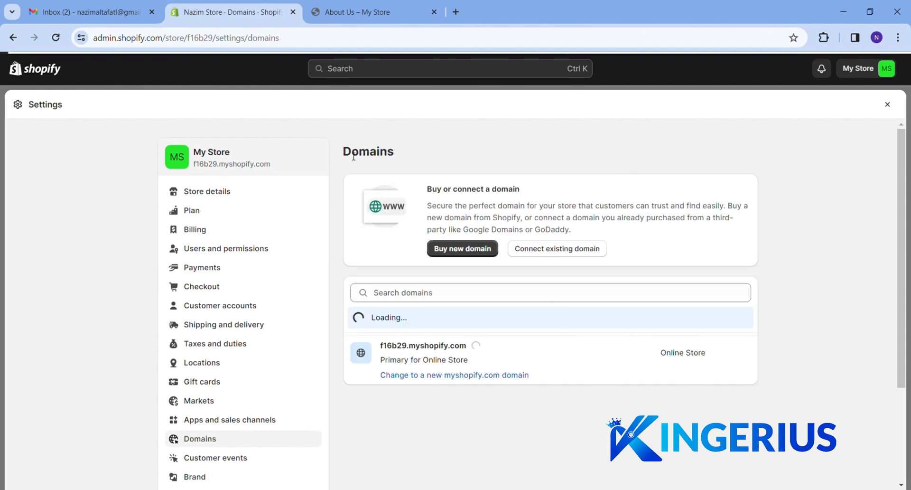
# Start a change to a new myshopify.com subdomain, cancel it, and open Brand settings
pyautogui.click(432, 376)
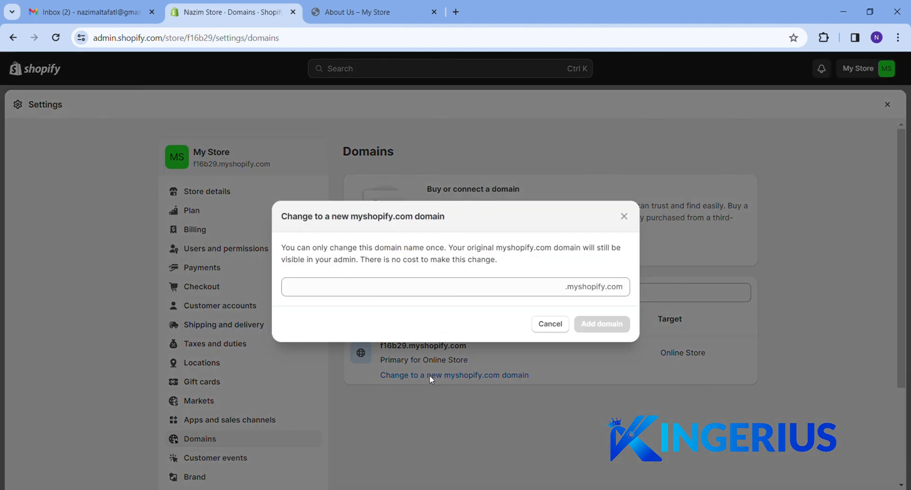
pyautogui.click(394, 291)
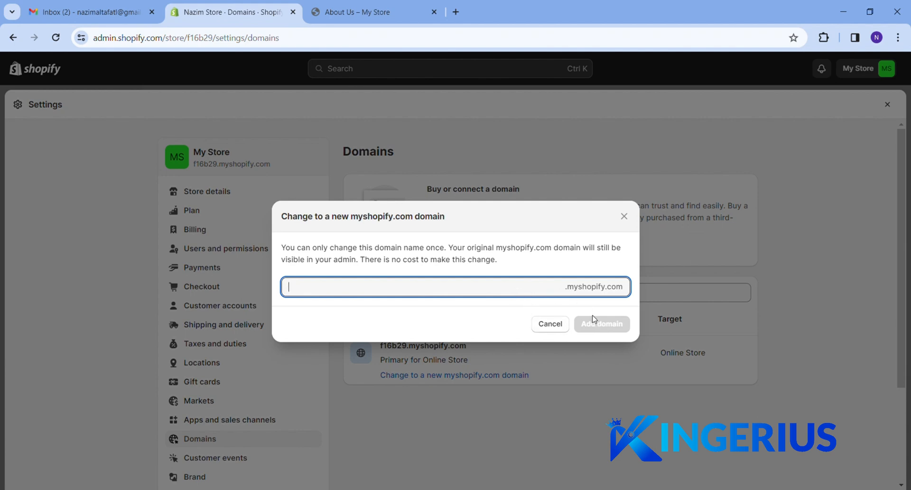
pyautogui.click(550, 325)
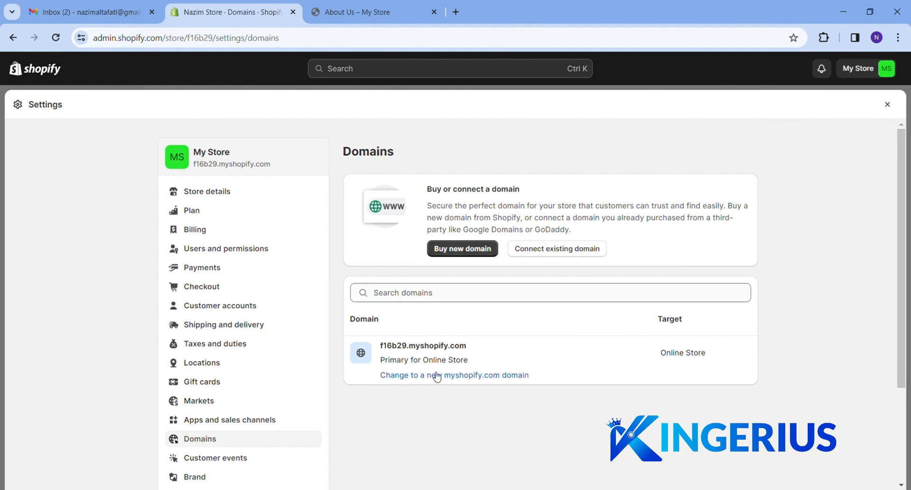
pyautogui.scroll(-3, 433, 367)
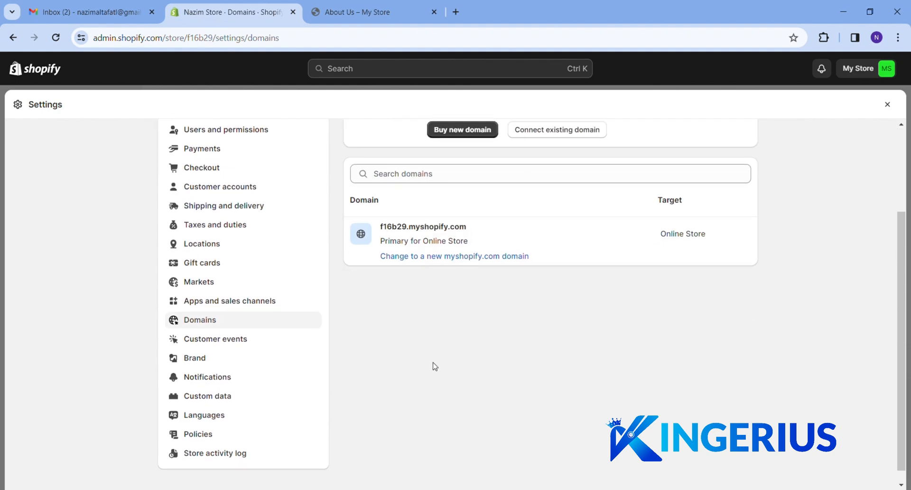
pyautogui.click(199, 358)
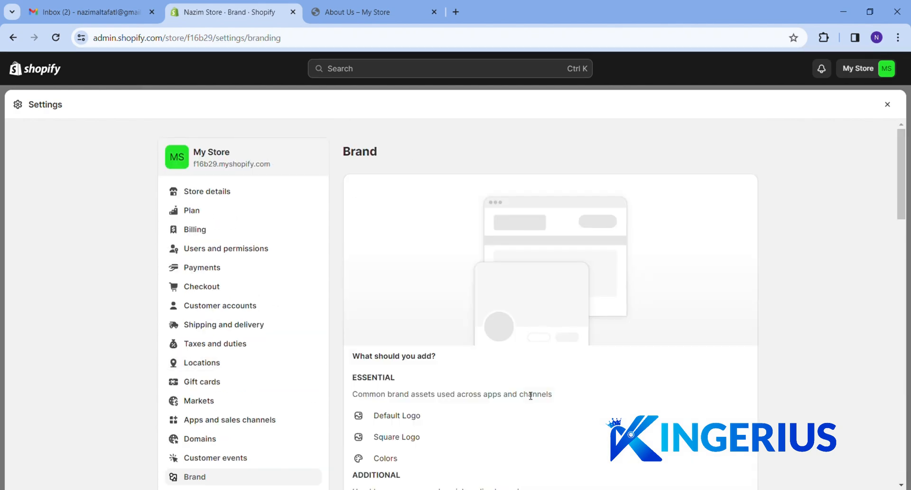
# Close settings, go to Online Store themes, dismiss the trial notice, and customize Dawn
pyautogui.scroll(-4, 530, 396)
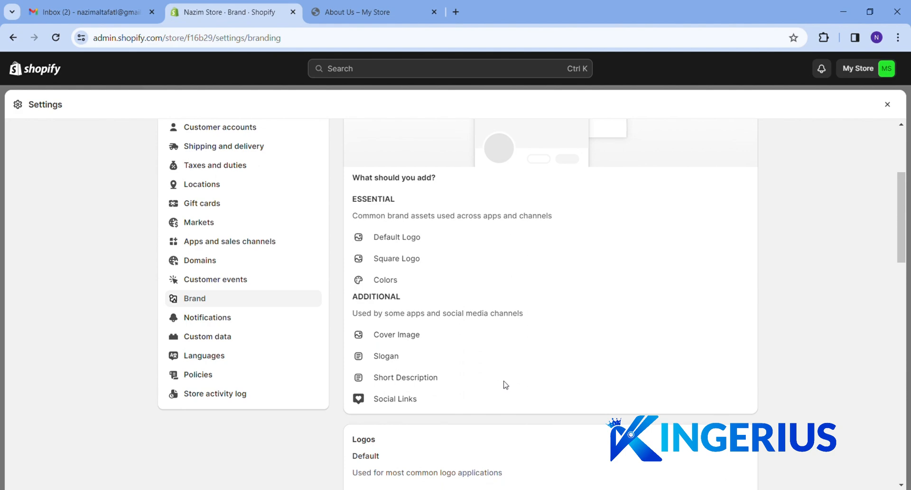
pyautogui.scroll(-1, 502, 384)
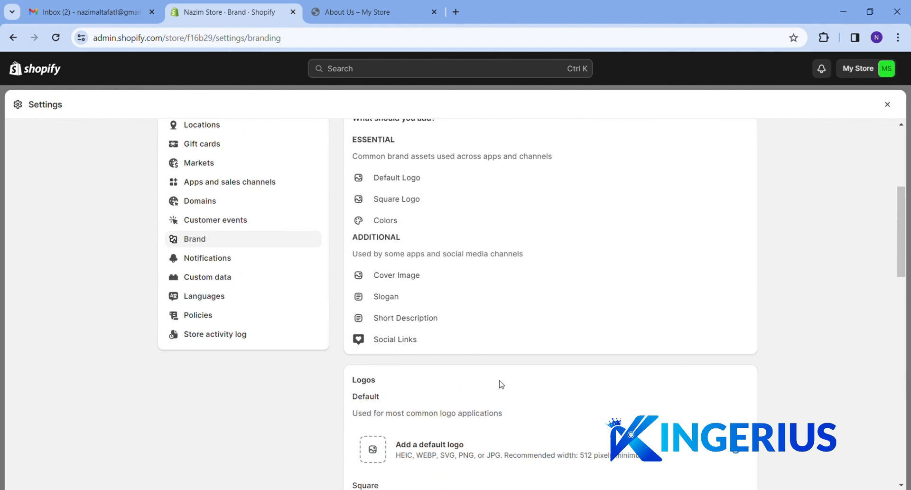
pyautogui.scroll(5, 499, 335)
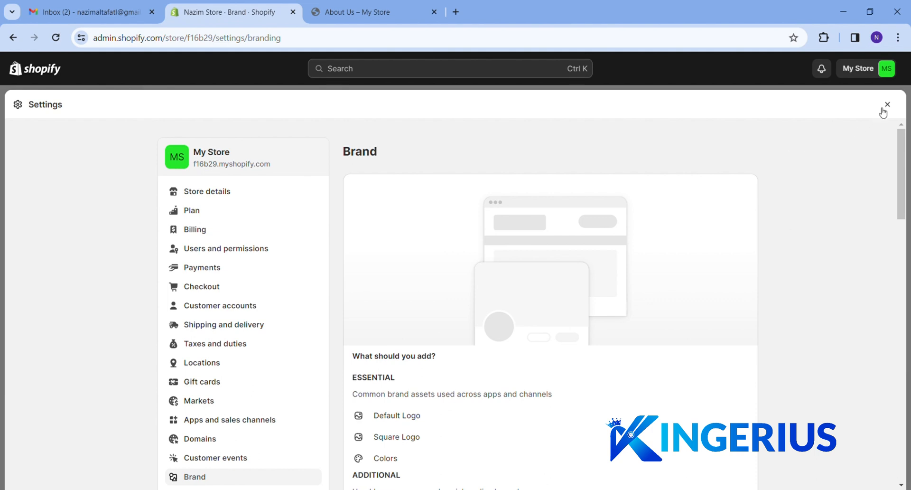
pyautogui.click(888, 104)
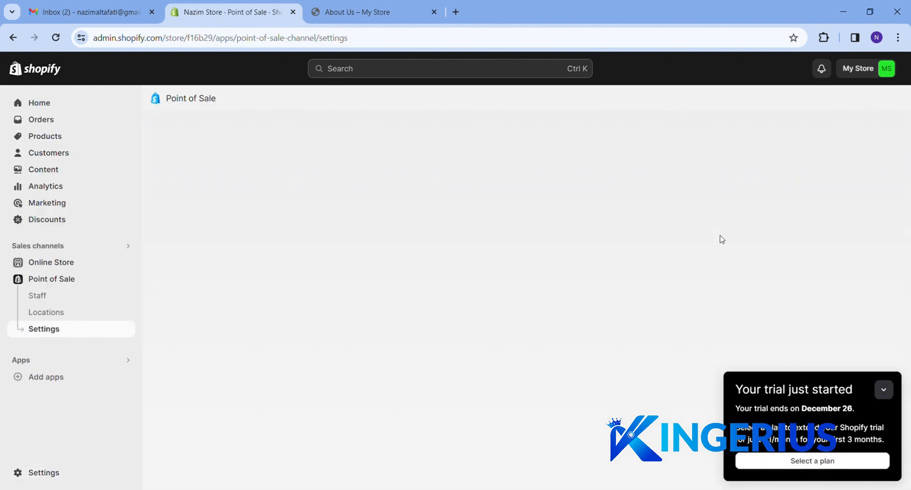
pyautogui.click(34, 264)
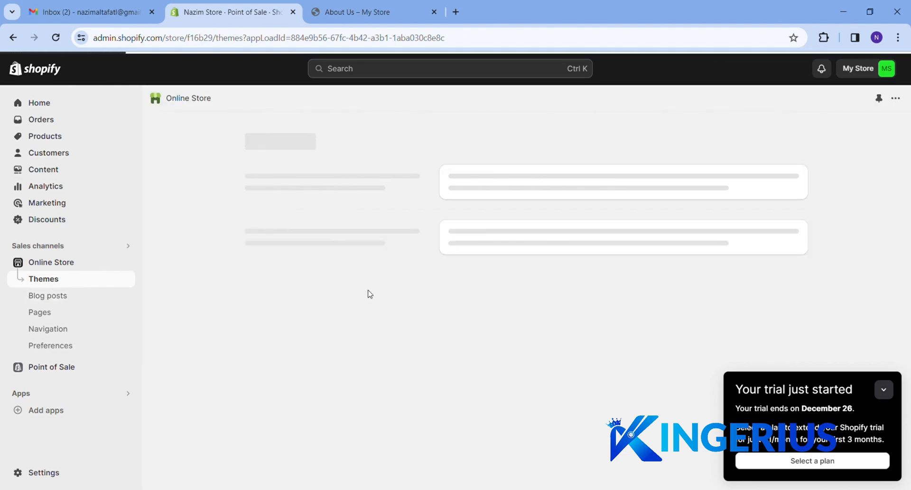
pyautogui.click(884, 389)
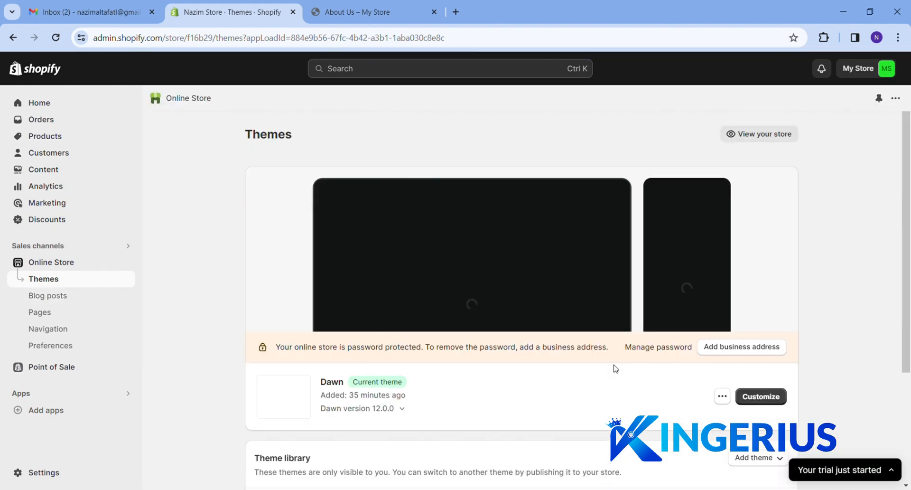
pyautogui.click(769, 397)
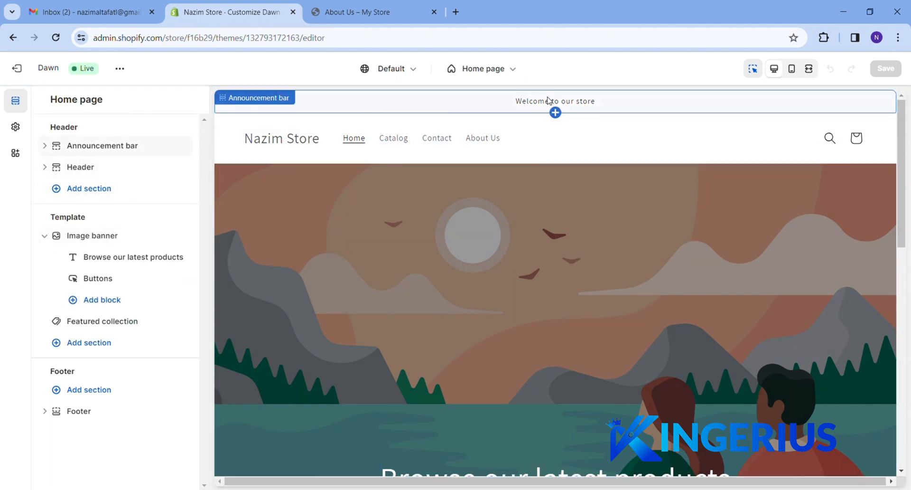
# Inspect the Announcement bar's colour scheme options, leave it on Scheme 1, and go back
pyautogui.click(93, 148)
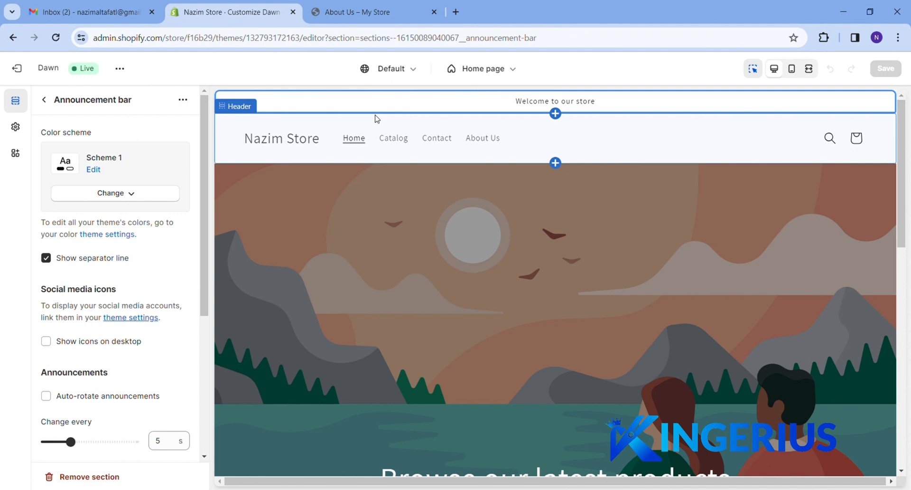
pyautogui.click(94, 169)
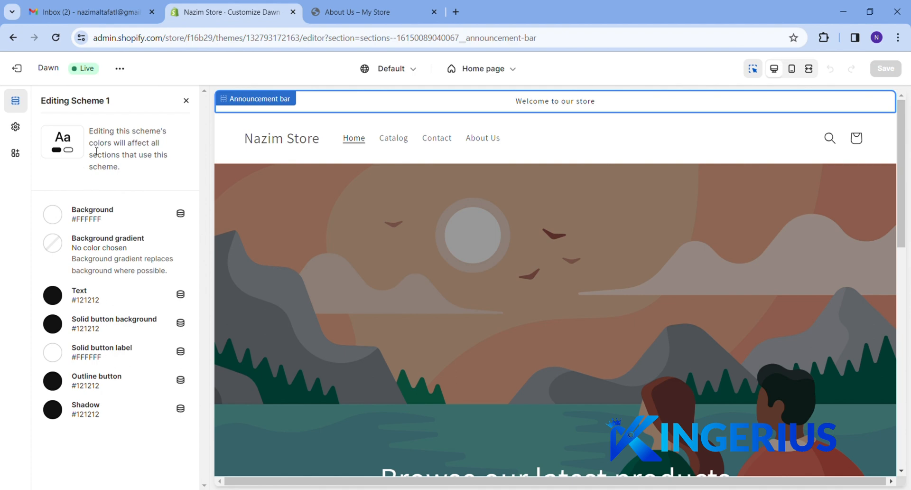
pyautogui.click(186, 100)
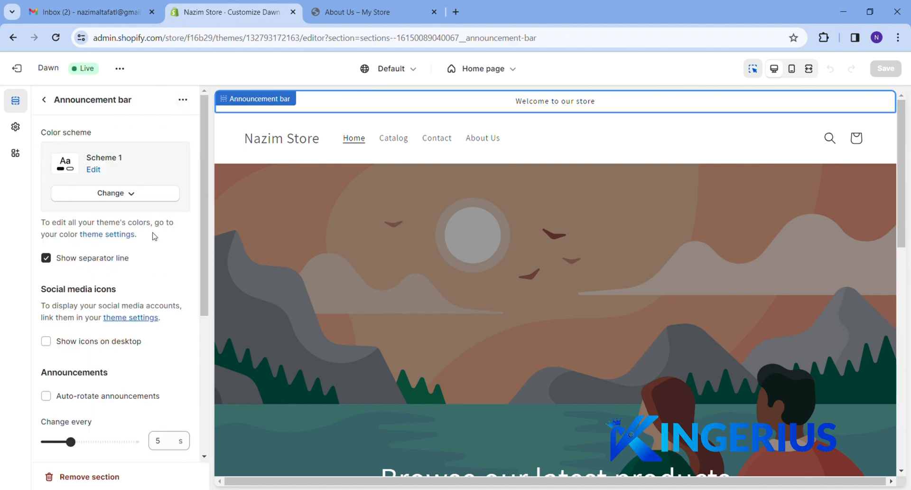
pyautogui.scroll(-4, 124, 364)
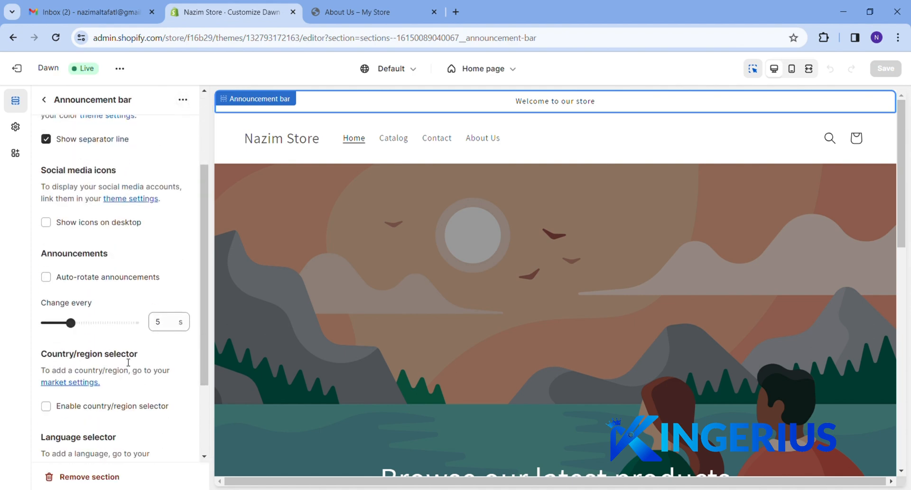
pyautogui.scroll(-1, 125, 361)
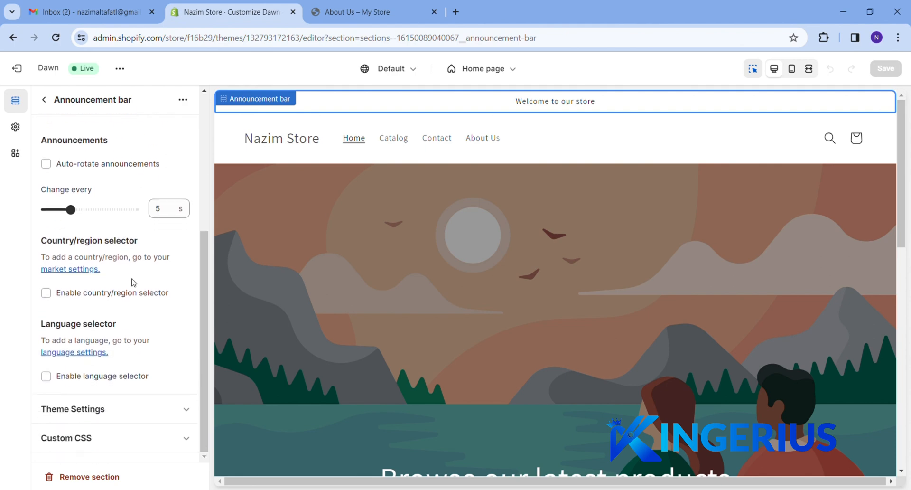
pyautogui.scroll(4, 134, 282)
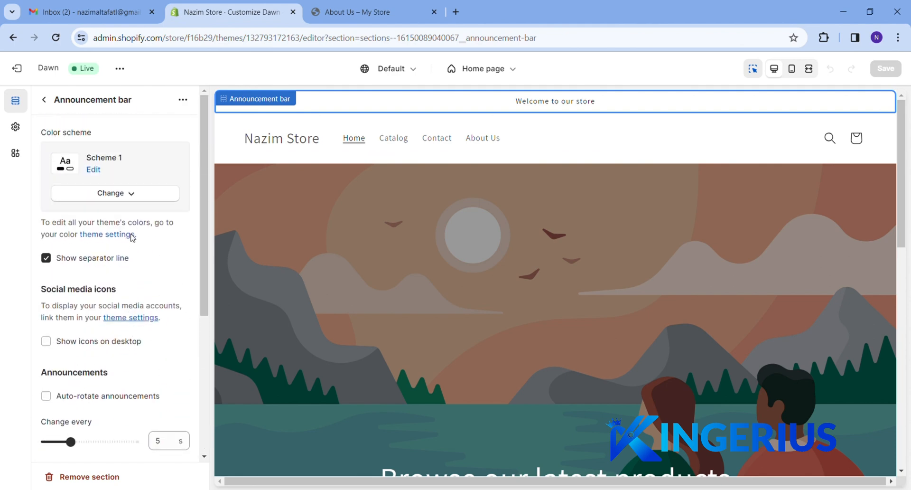
pyautogui.click(129, 193)
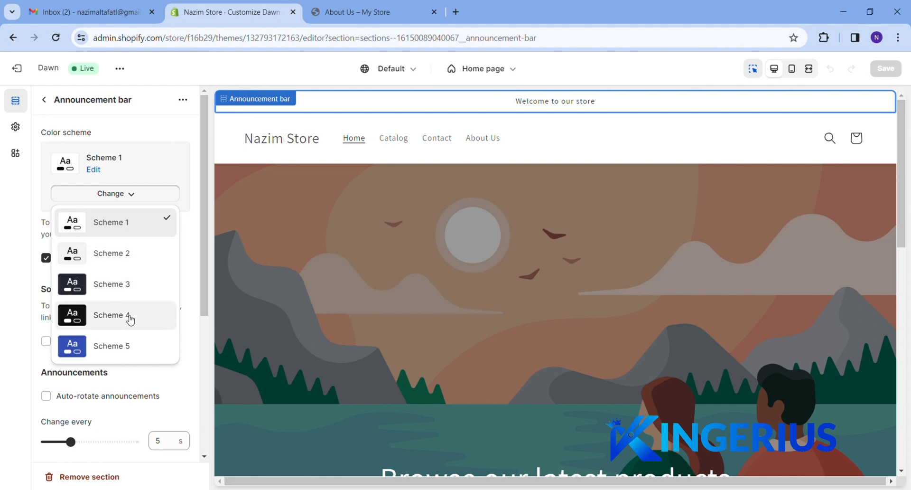
pyautogui.click(150, 200)
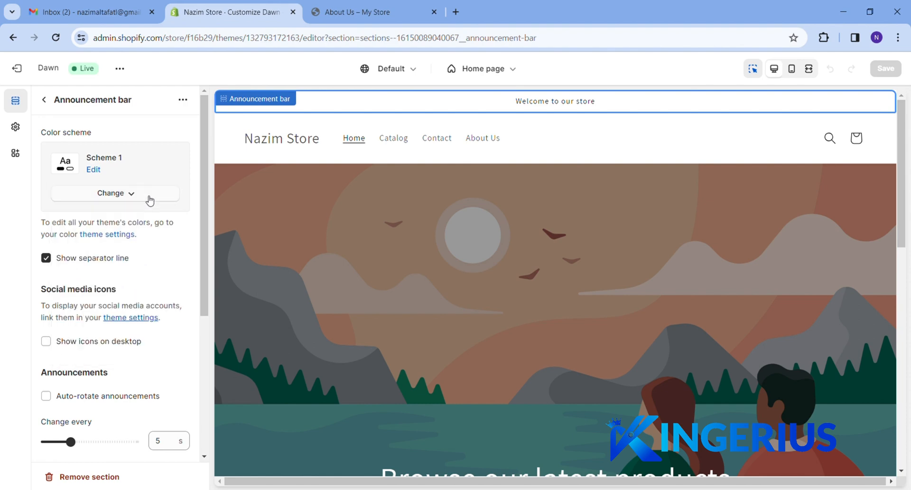
pyautogui.click(46, 101)
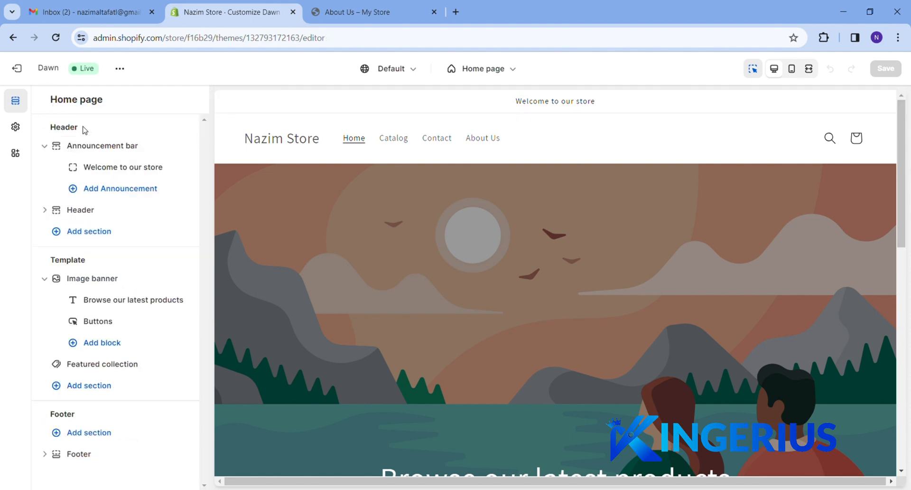
# Append 'Free Shipping All Our The Pakistan' to the 'Welcome to our store' announcement, save, then open Header
pyautogui.click(114, 170)
pyautogui.click(141, 152)
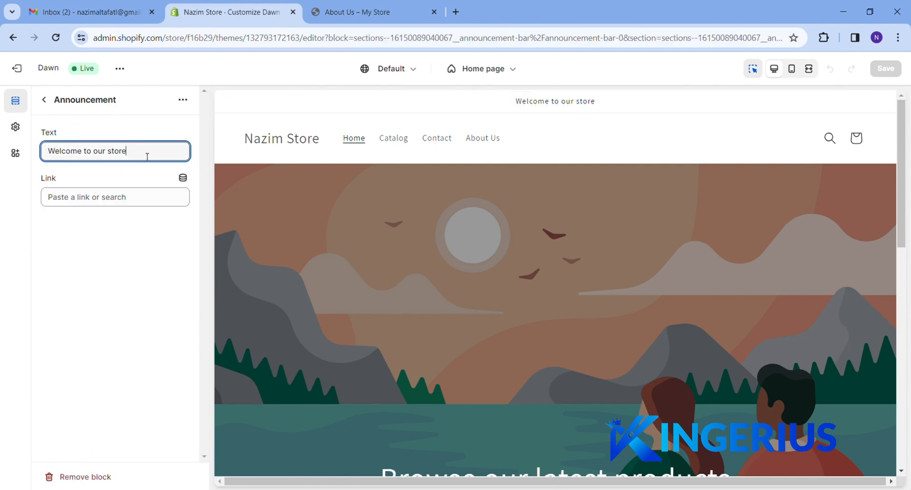
pyautogui.write('Free D')
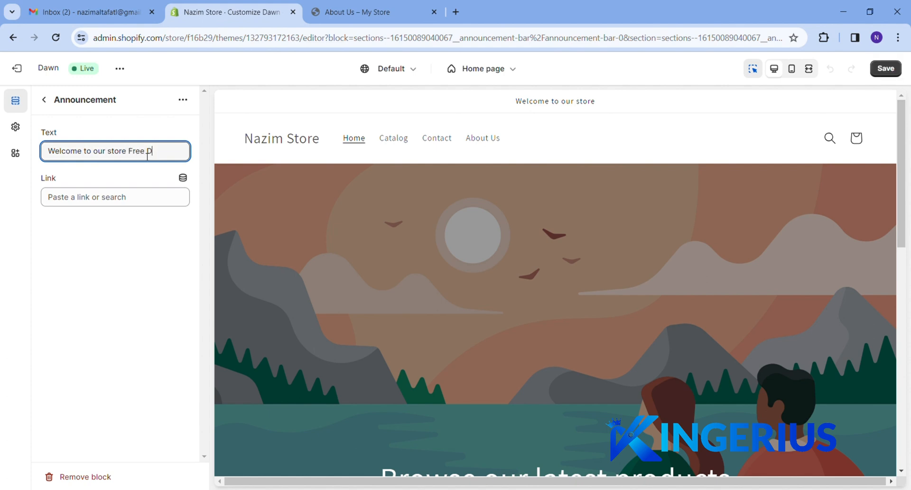
pyautogui.press('BackSpace')
pyautogui.write('Shh')
pyautogui.press('BackSpace')
pyautogui.write('ipping ')
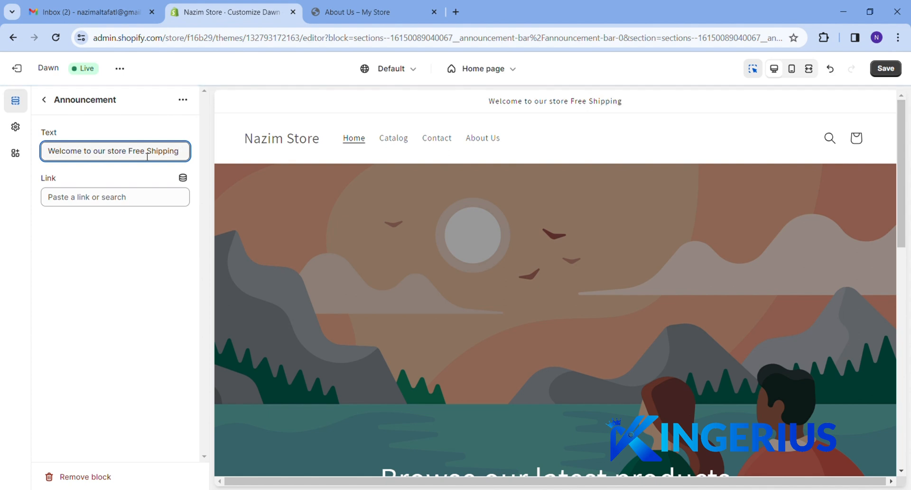
pyautogui.write('All Our The')
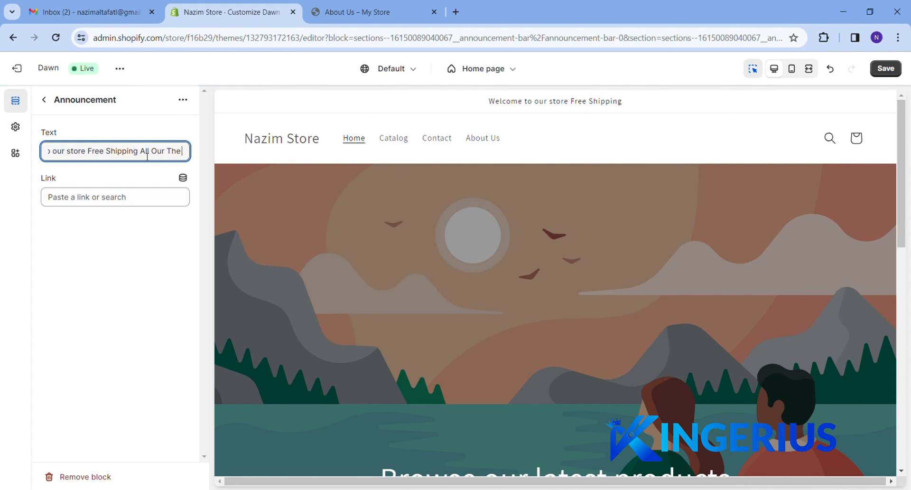
pyautogui.write(' Pakistan')
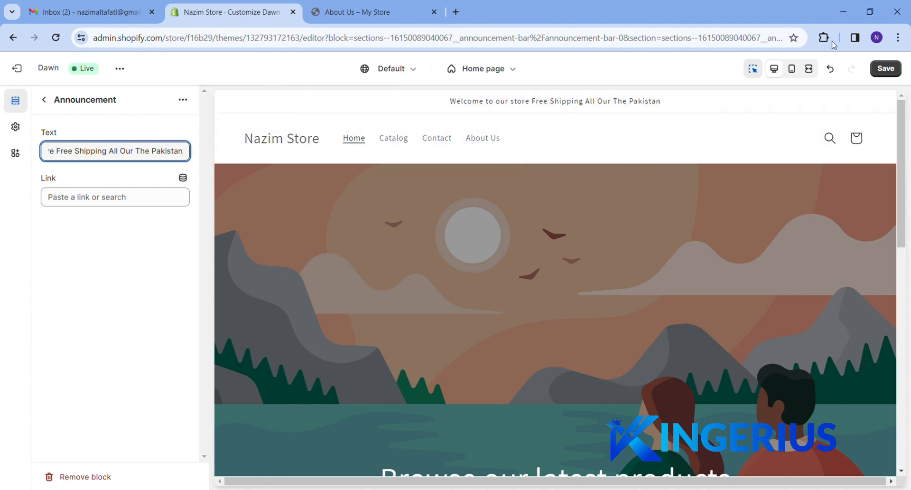
pyautogui.click(893, 70)
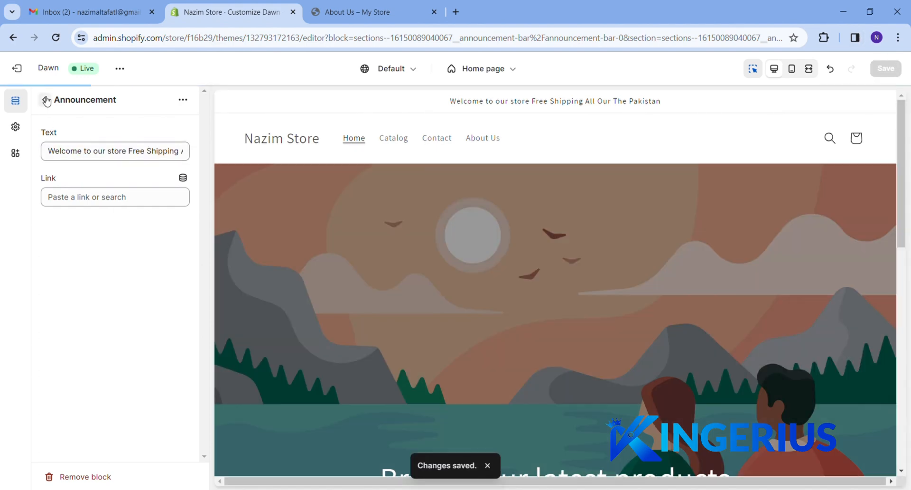
pyautogui.click(46, 100)
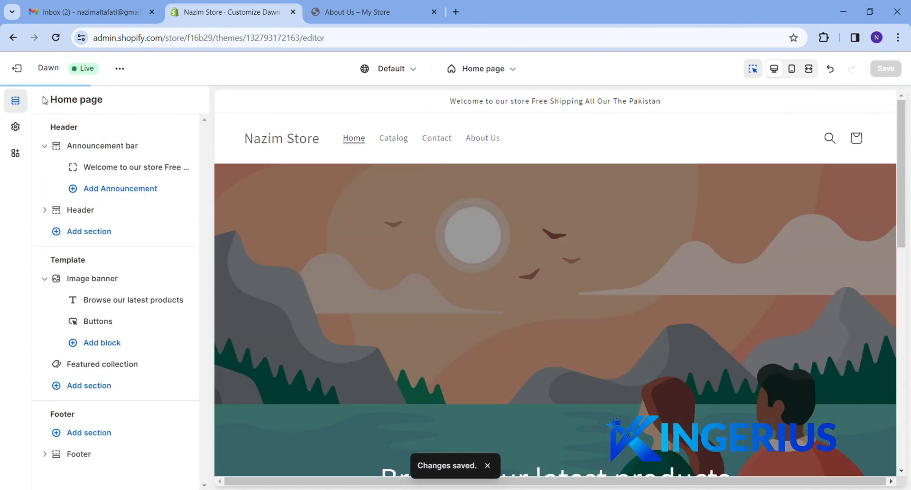
pyautogui.click(105, 215)
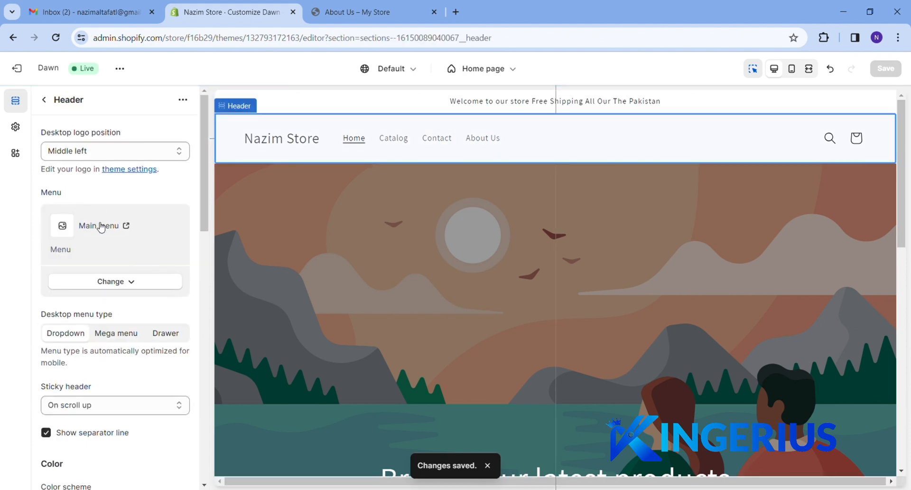
pyautogui.click(117, 285)
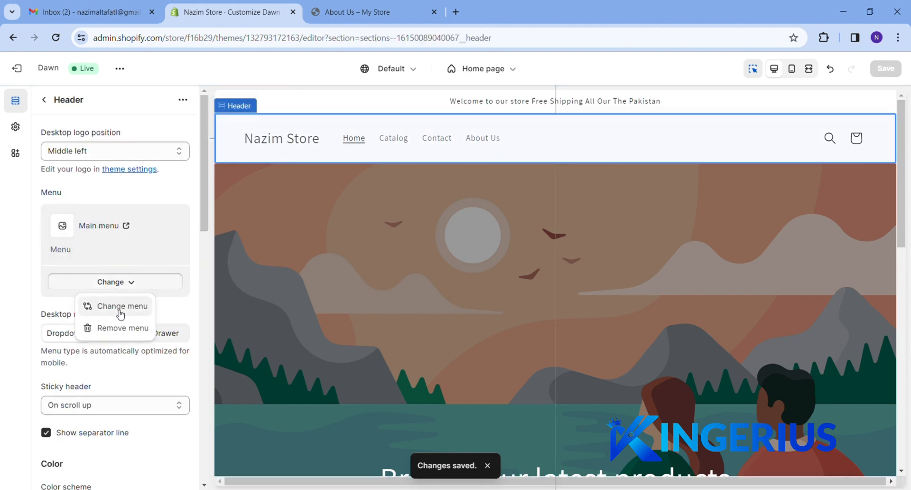
pyautogui.click(121, 309)
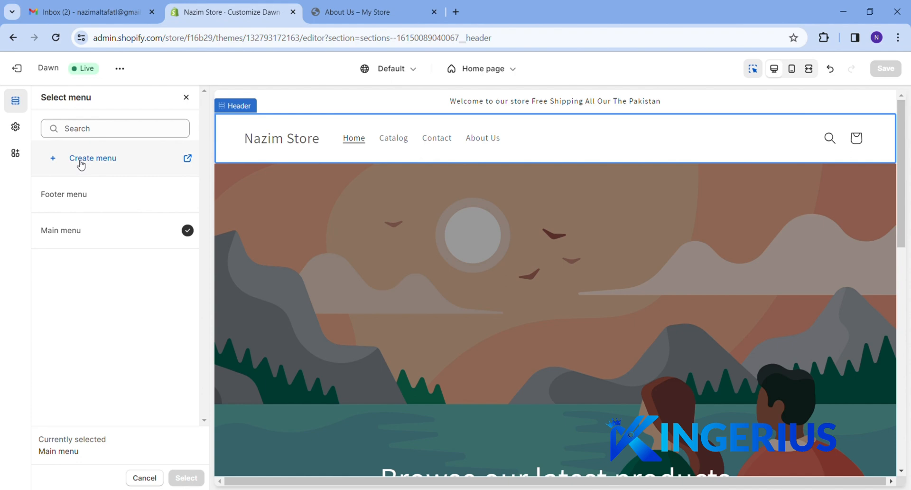
pyautogui.click(187, 98)
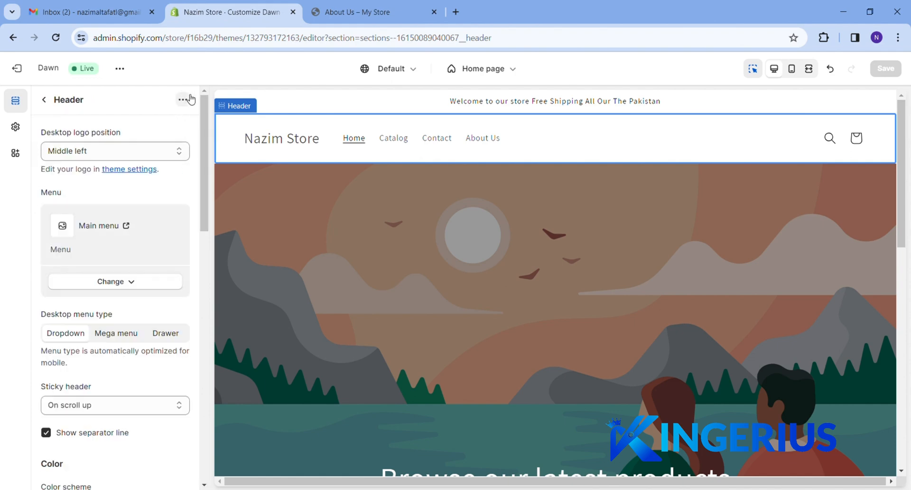
pyautogui.scroll(-1, 145, 257)
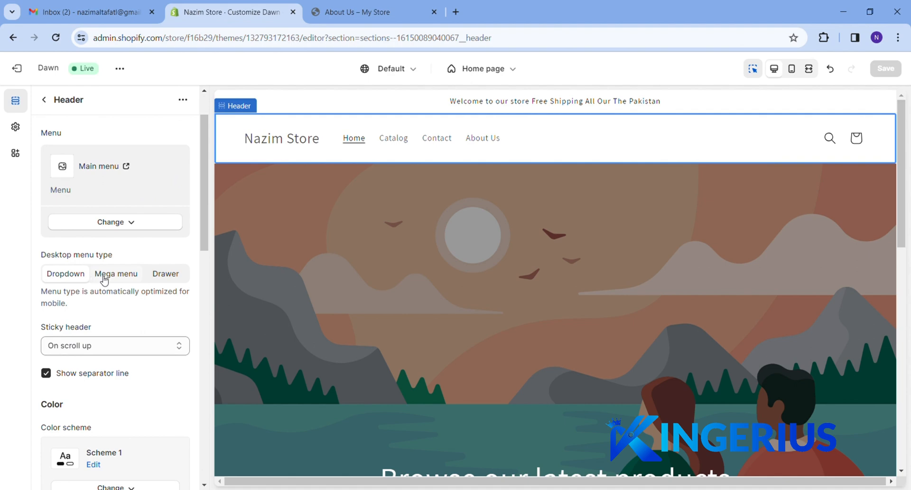
pyautogui.scroll(-1, 156, 351)
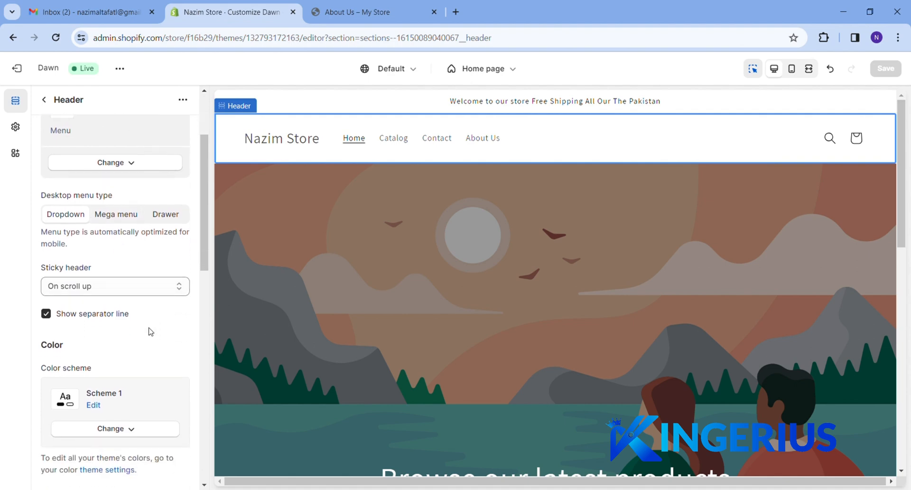
pyautogui.click(147, 166)
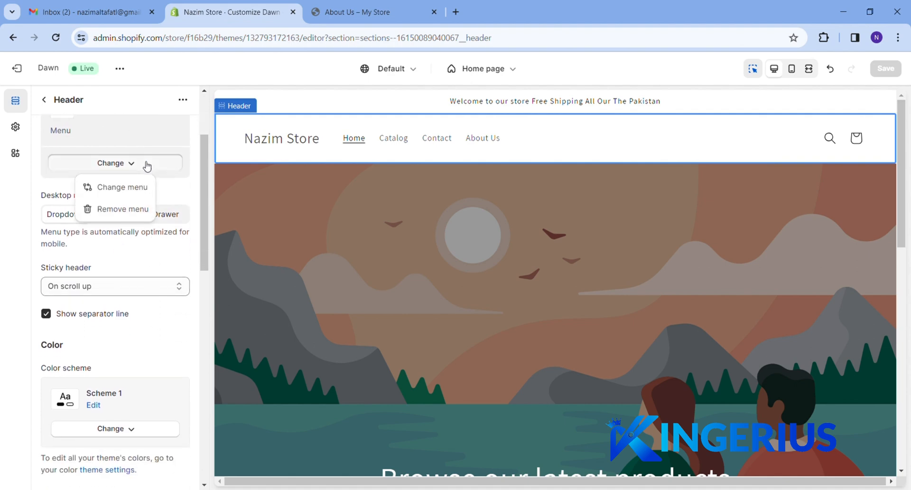
pyautogui.click(147, 166)
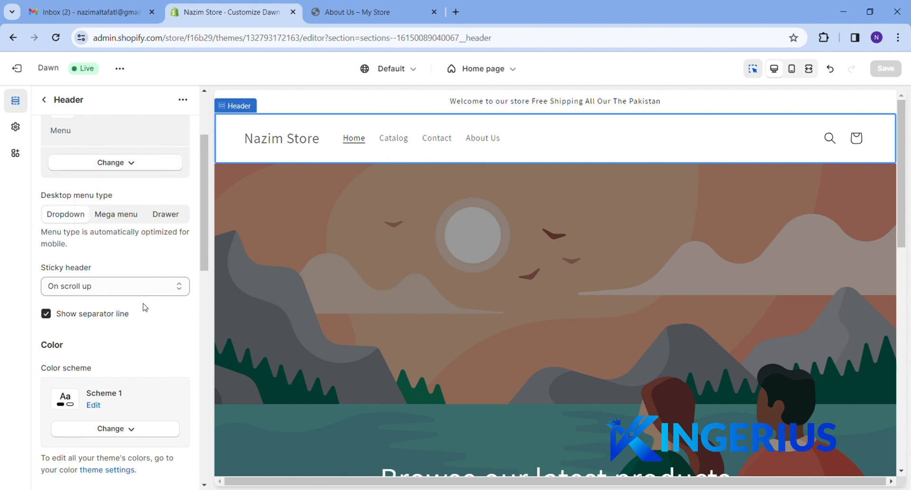
pyautogui.scroll(-2, 144, 304)
pyautogui.scroll(-10, 145, 307)
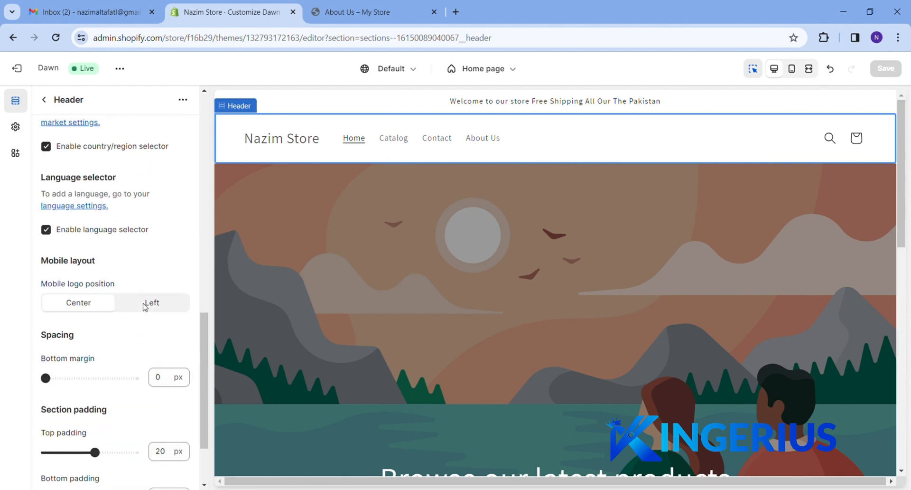
pyautogui.scroll(12, 145, 307)
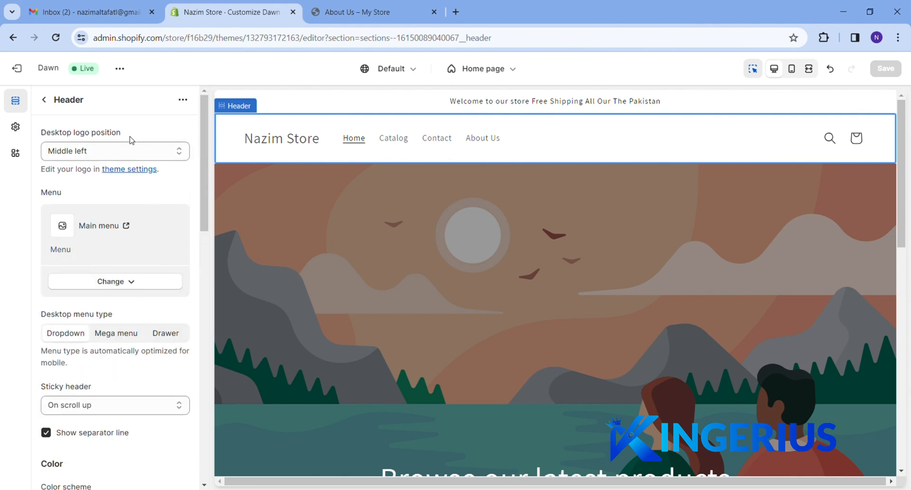
# Try Top center and Middle center, then set the desktop logo position to Top left
pyautogui.click(132, 152)
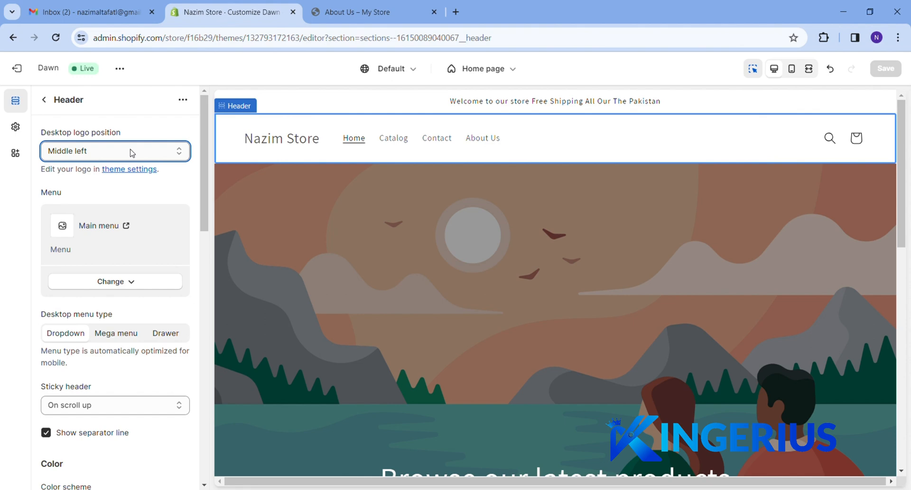
pyautogui.click(128, 178)
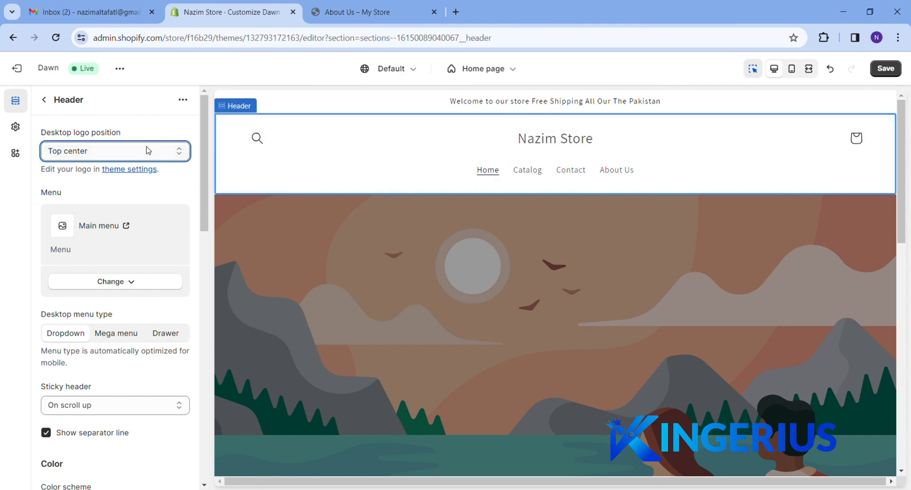
pyautogui.click(127, 198)
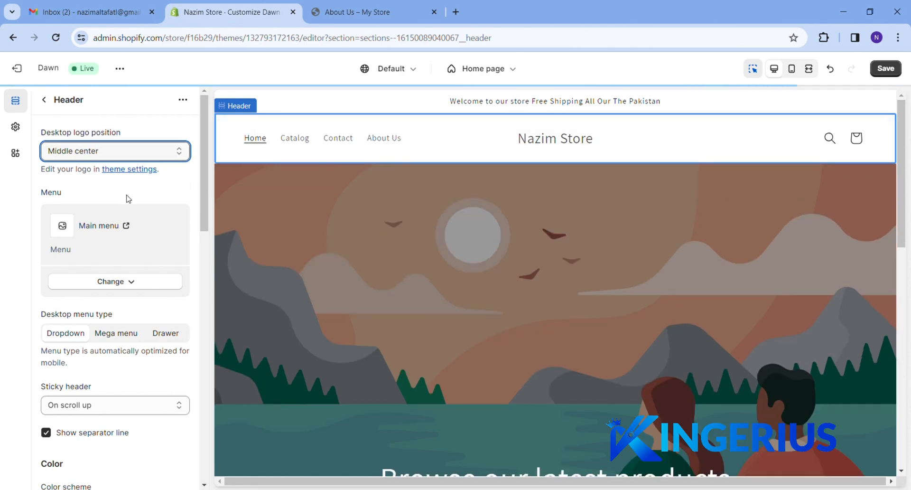
pyautogui.click(133, 149)
pyautogui.click(135, 174)
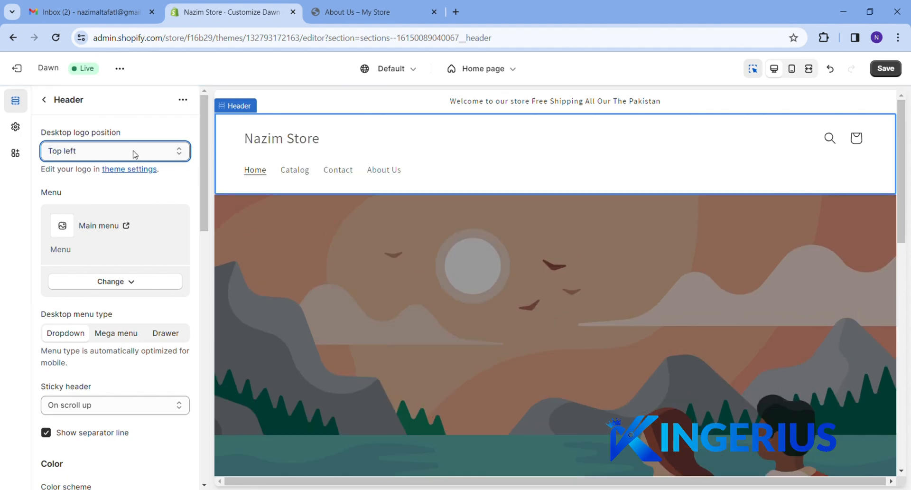
pyautogui.click(44, 99)
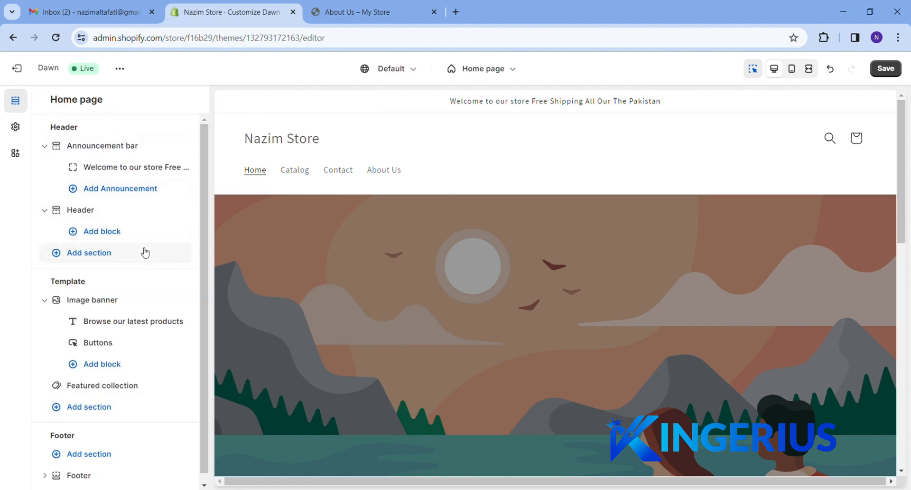
# Open Image banner settings and close the empty first-image library without choosing an image
pyautogui.click(114, 303)
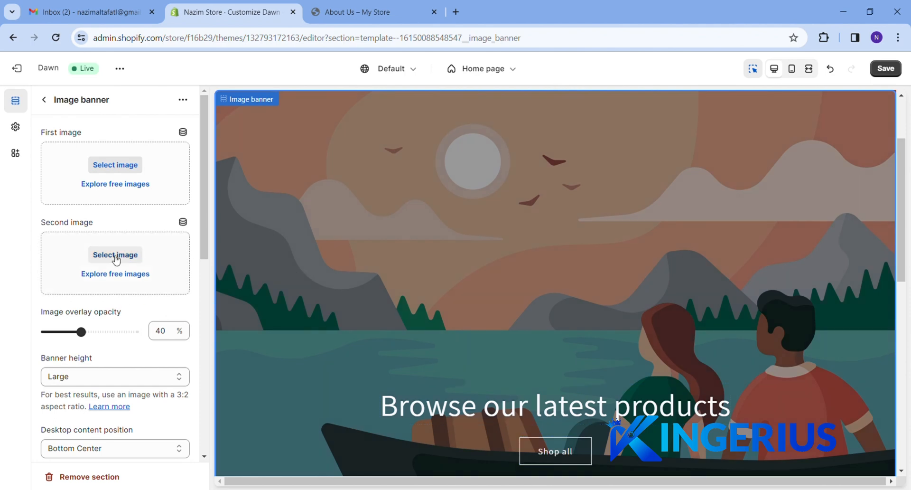
pyautogui.click(119, 166)
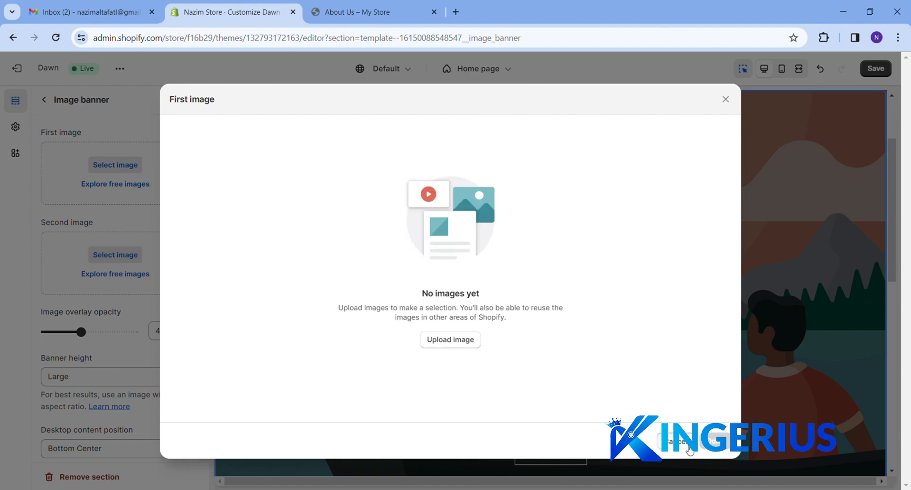
pyautogui.click(688, 444)
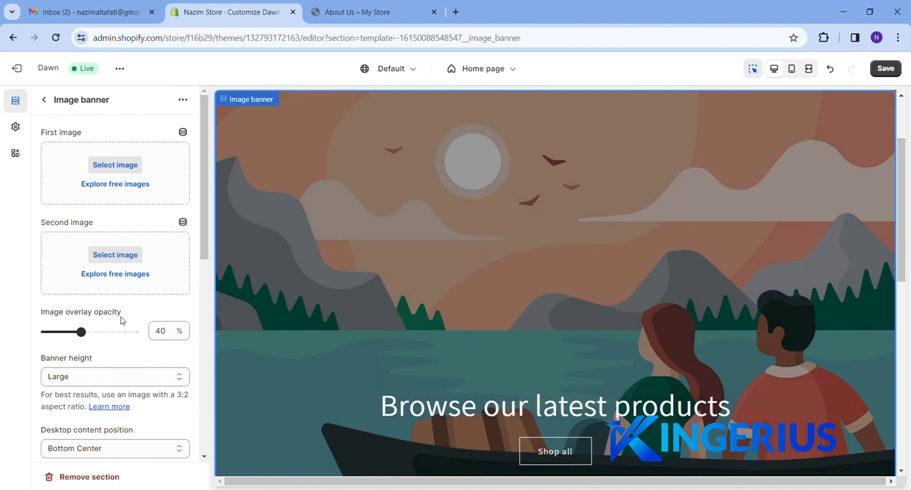
pyautogui.scroll(-3, 122, 319)
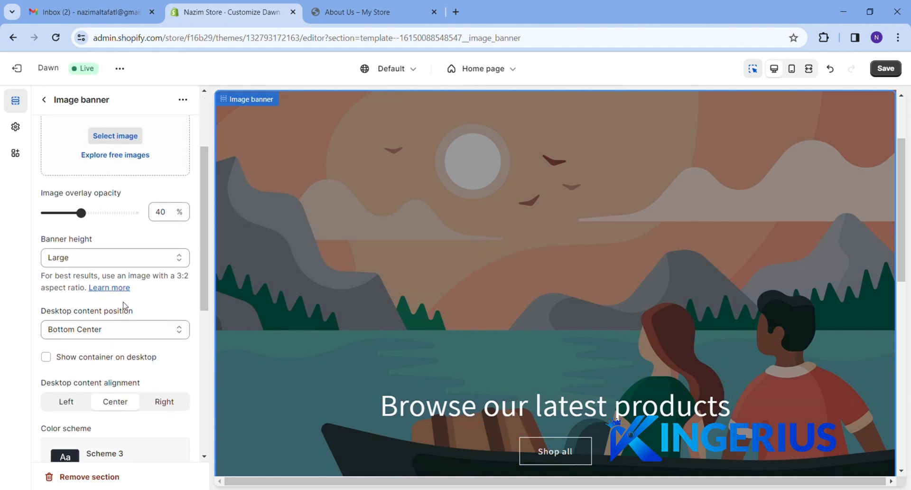
# Load kingeriusstore.myshopify.com in a new Chrome tab, then switch back to the Dawn editor
pyautogui.click(457, 12)
pyautogui.write('kingeriusstore')
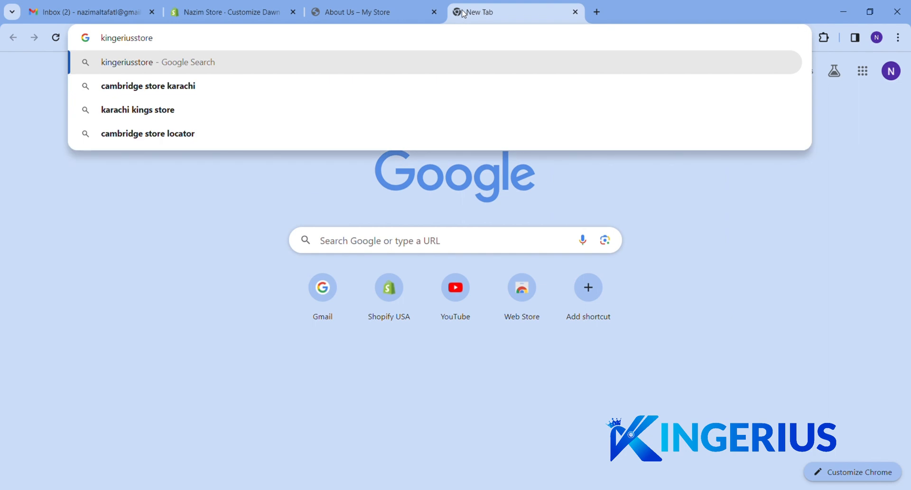
pyautogui.write('.myshipi')
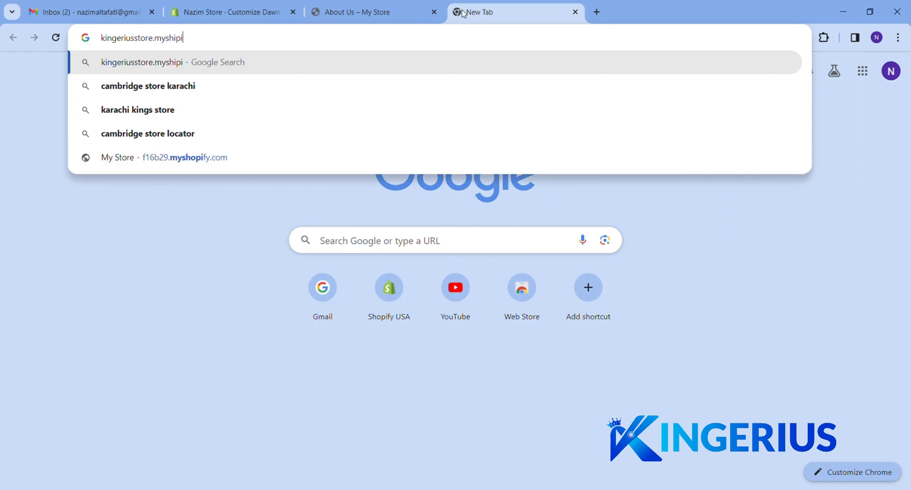
pyautogui.press('BackSpace')
pyautogui.press('BackSpace')
pyautogui.write('opif')
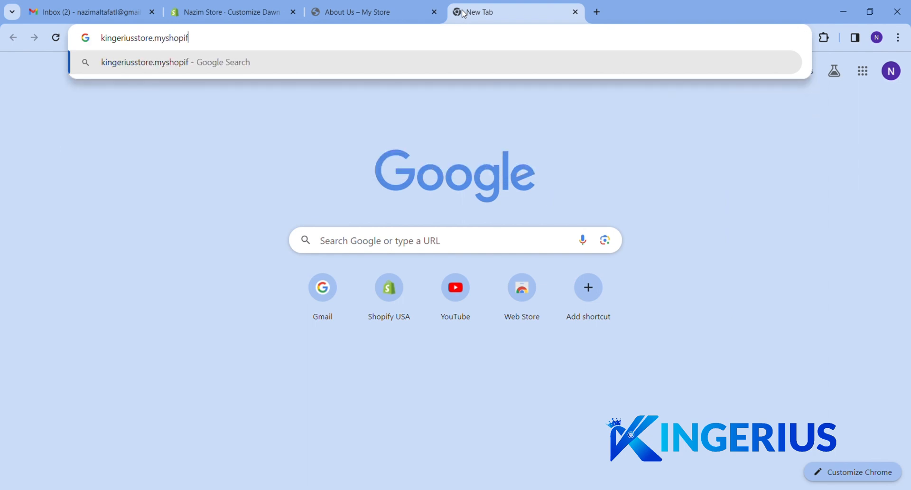
pyautogui.write('y.com')
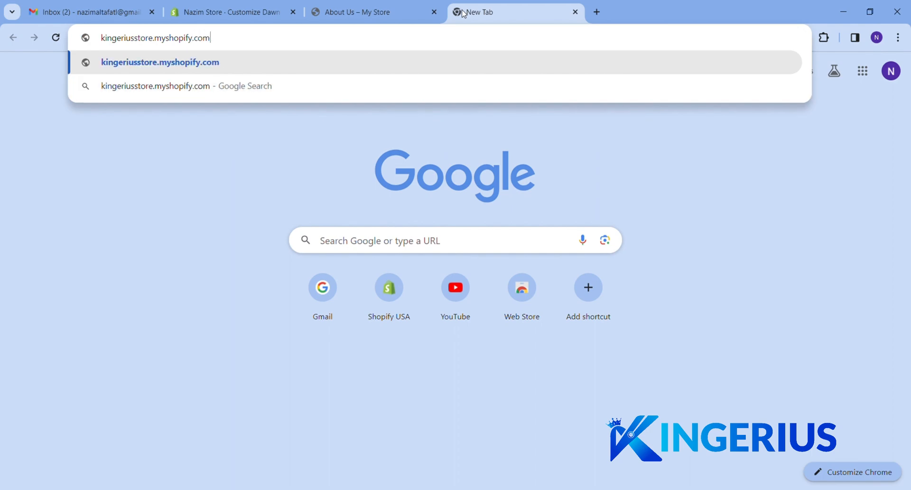
pyautogui.press('Return')
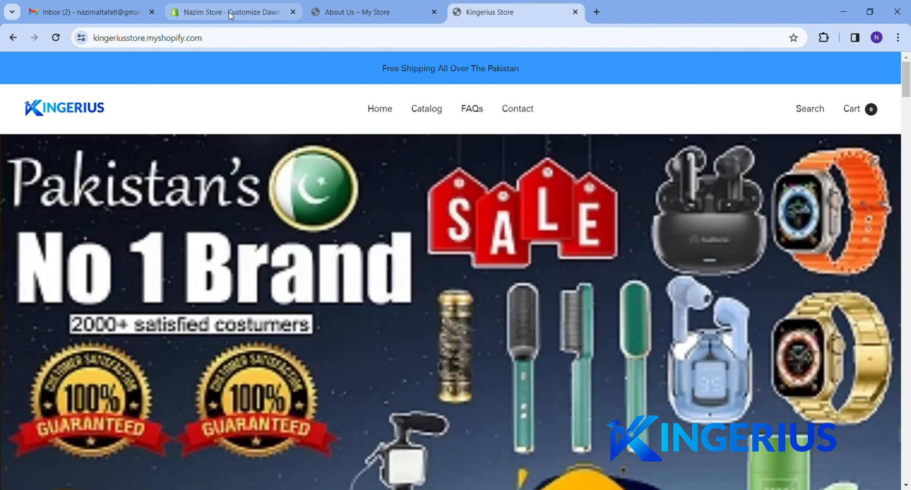
pyautogui.click(231, 15)
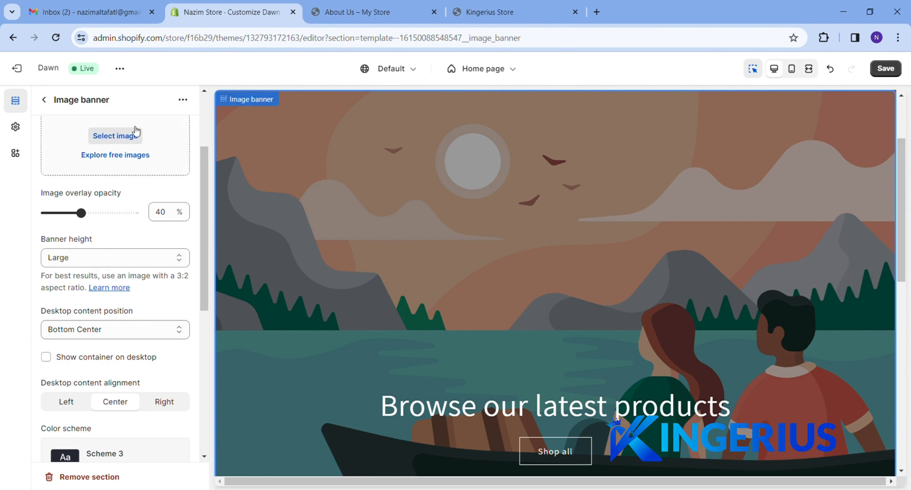
# Open the Header section from the Home page list, review its settings, and return to the list
pyautogui.scroll(3, 132, 137)
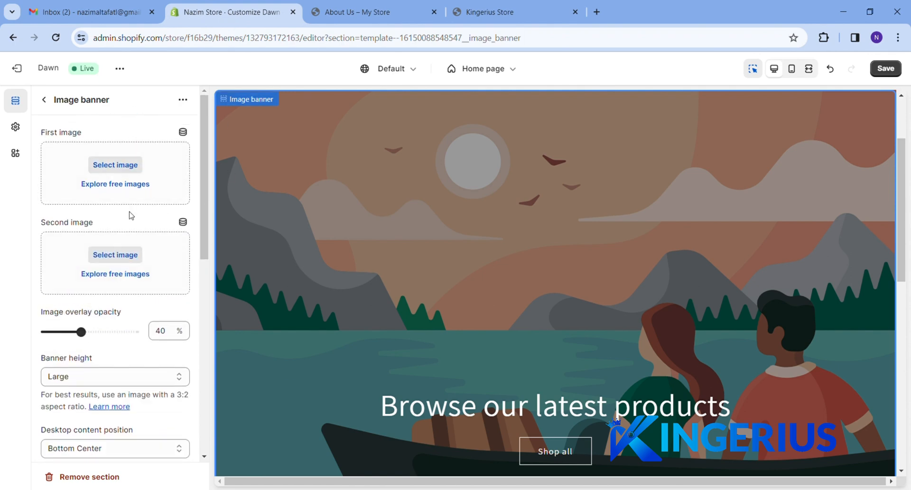
pyautogui.click(45, 100)
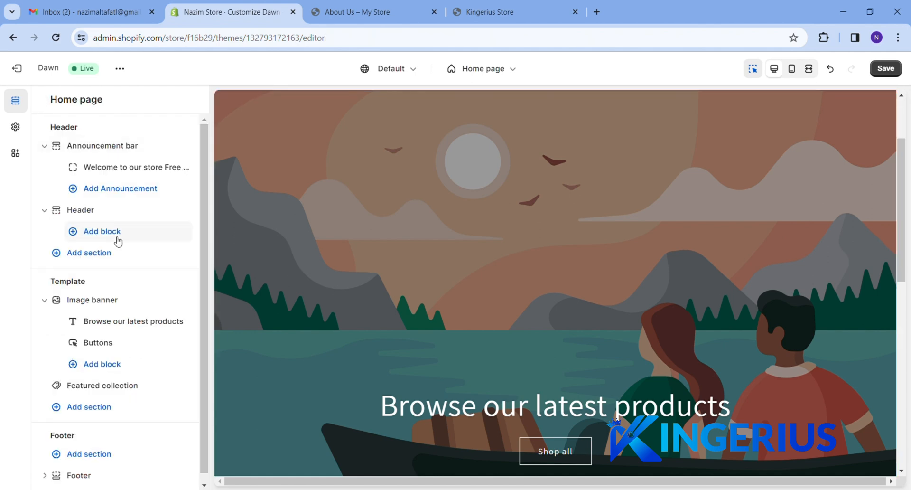
pyautogui.scroll(-1, 149, 266)
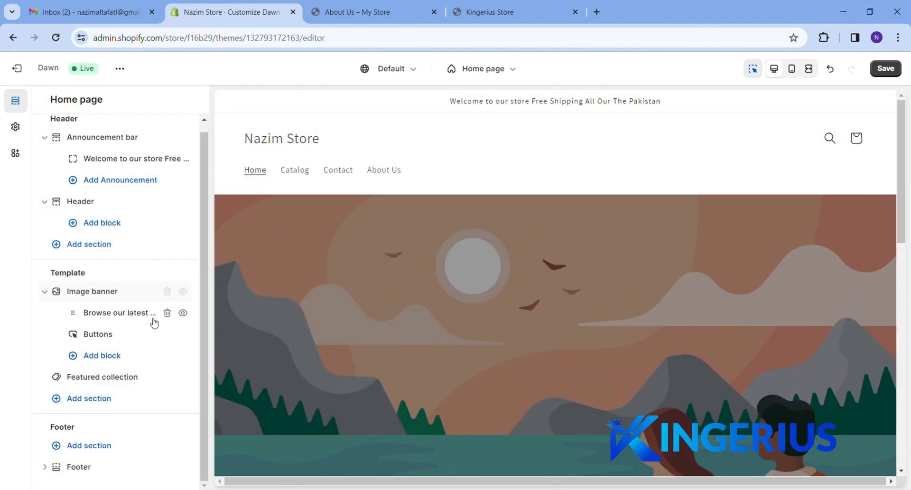
pyautogui.moveTo(142, 335)
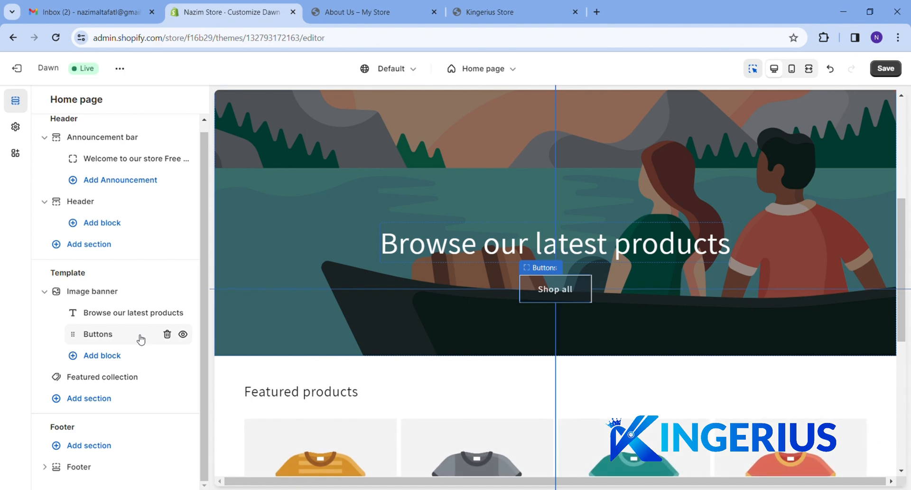
pyautogui.moveTo(135, 300)
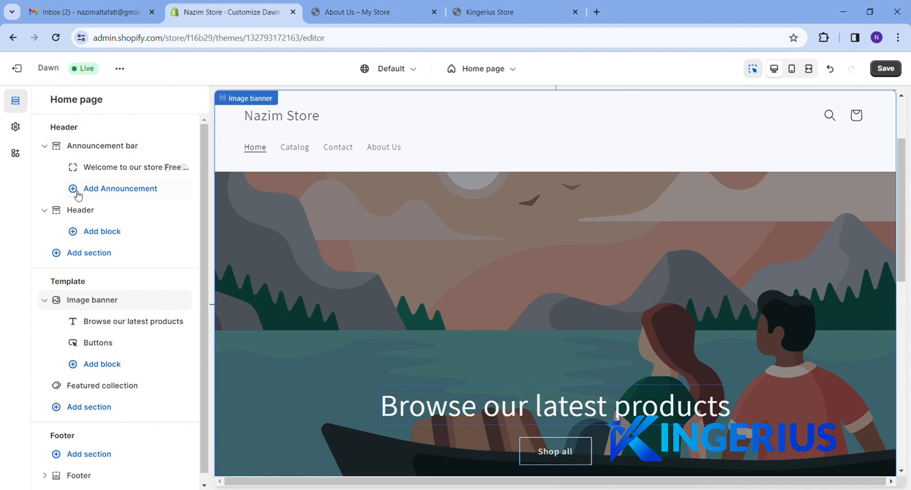
pyautogui.click(80, 209)
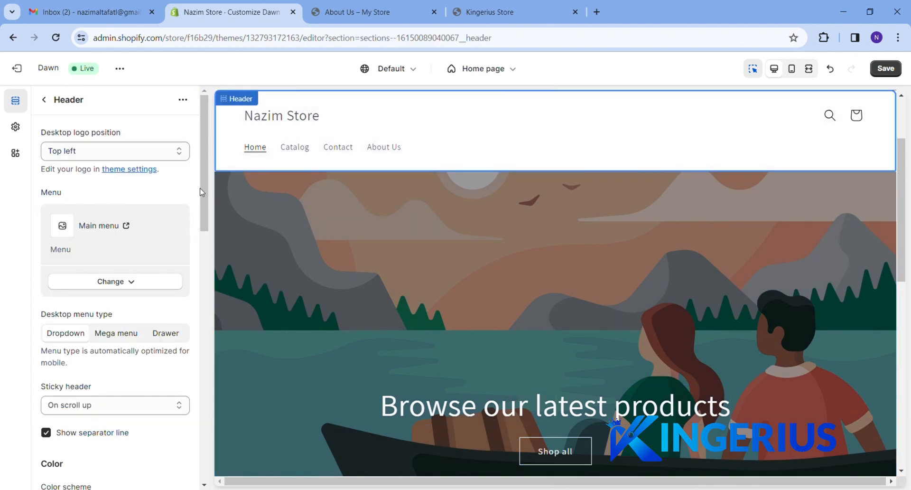
pyautogui.moveTo(206, 146); pyautogui.dragTo(41, 168)
pyautogui.click(44, 99)
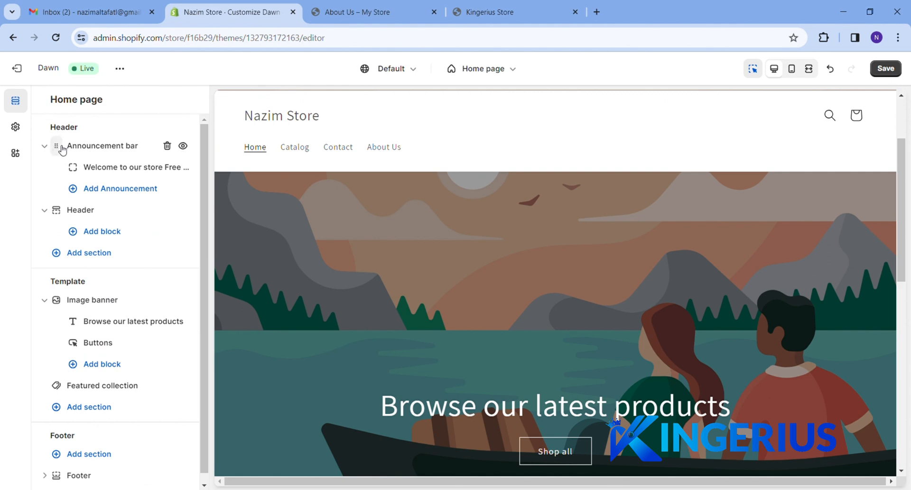
pyautogui.click(106, 235)
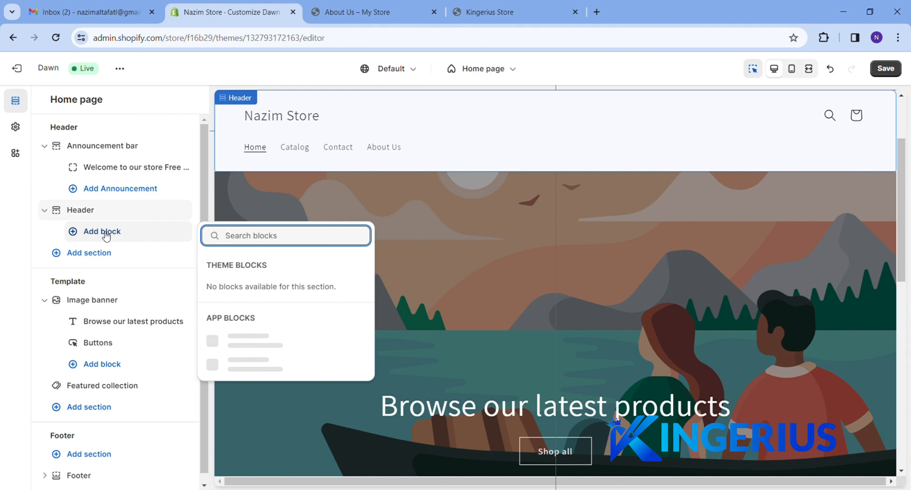
pyautogui.write('lo')
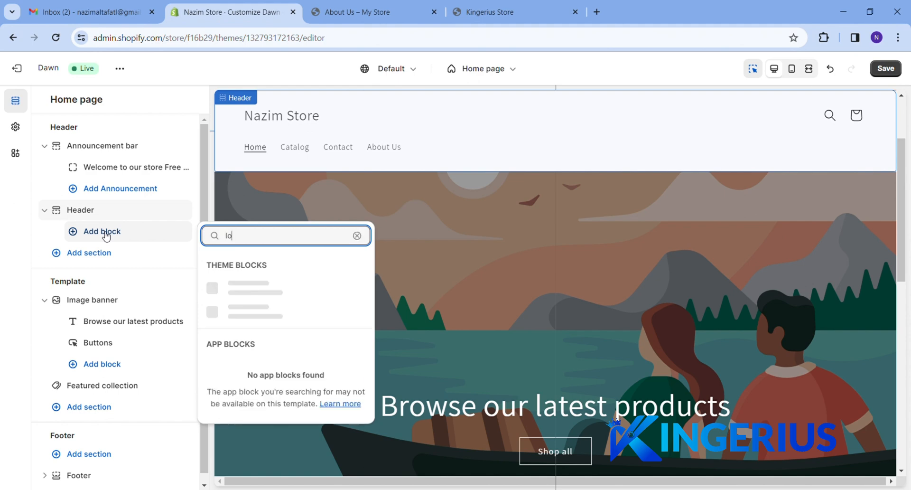
pyautogui.write('go')
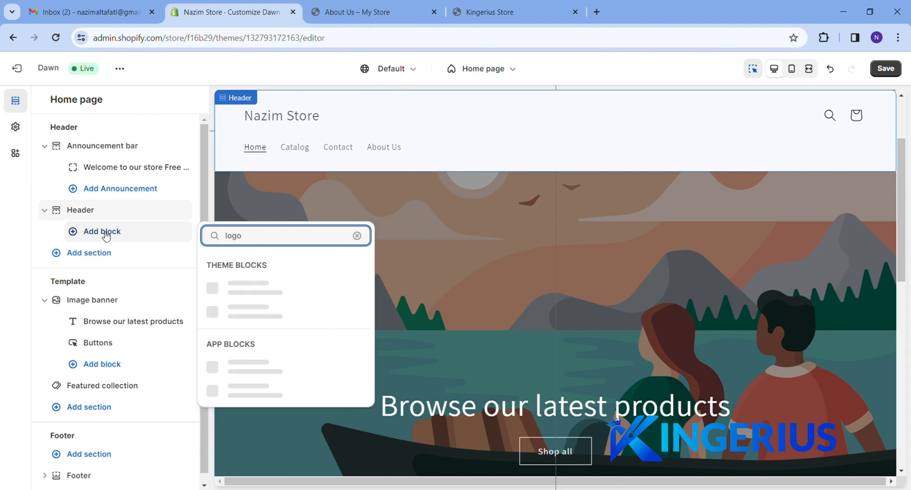
pyautogui.click(23, 315)
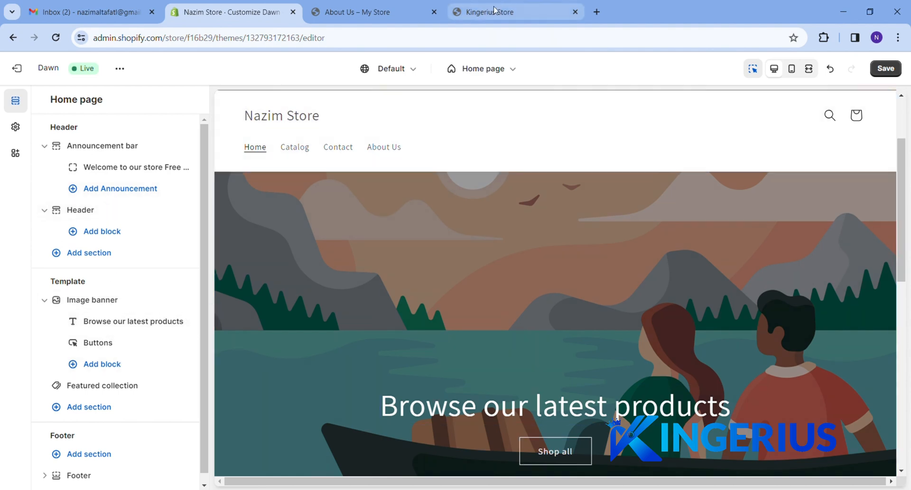
# Glance at the Kingerius and About Us tabs, then exit the Dawn editor, confirming Leave page
pyautogui.click(508, 2)
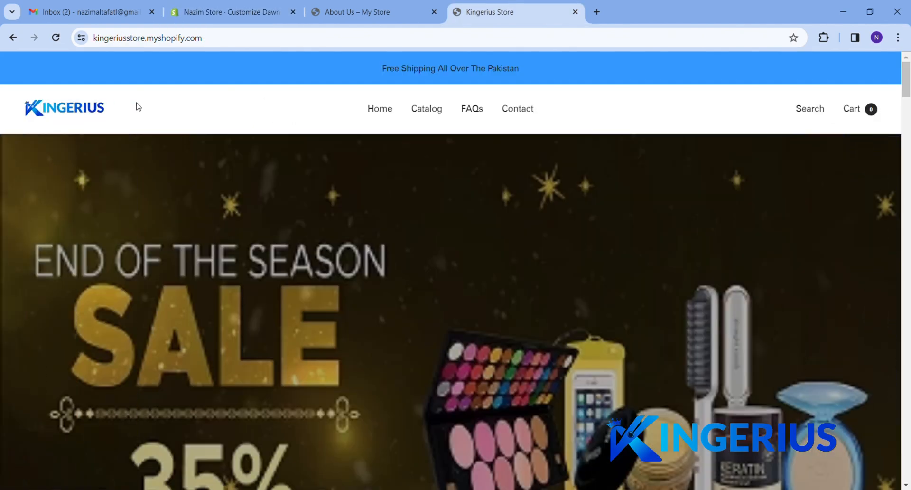
pyautogui.click(377, 7)
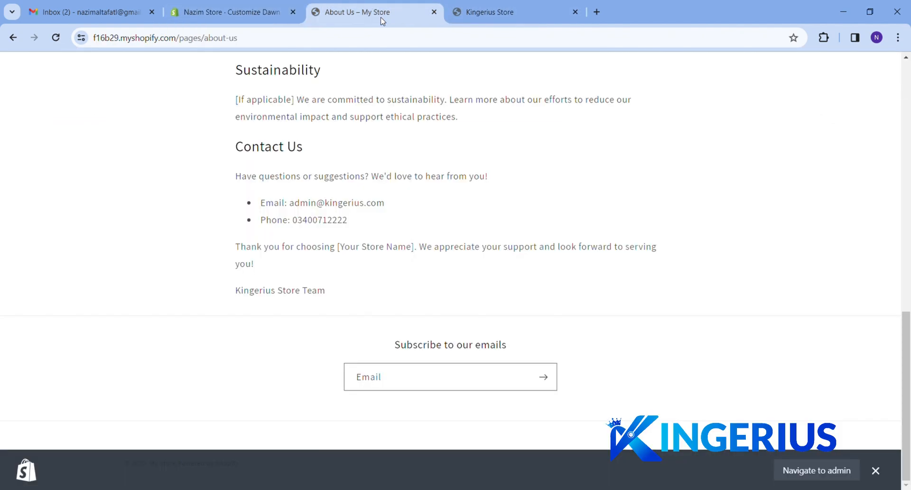
pyautogui.click(223, 7)
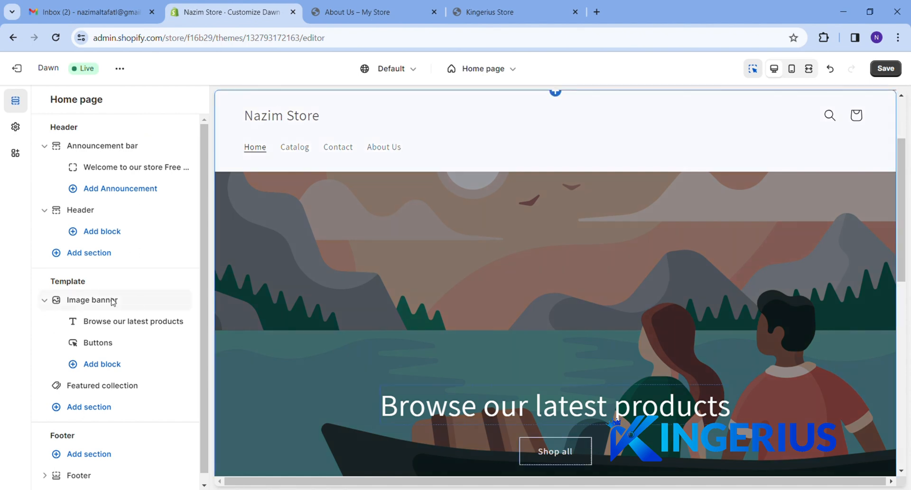
pyautogui.click(23, 69)
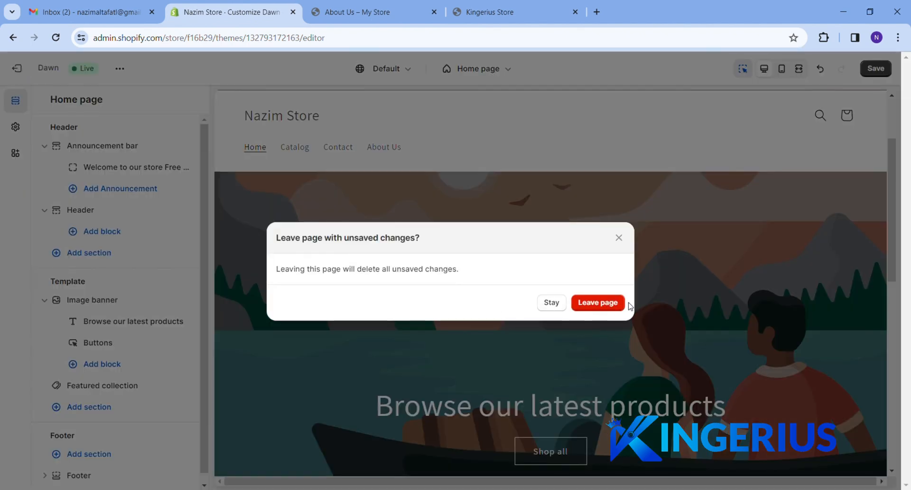
pyautogui.click(609, 303)
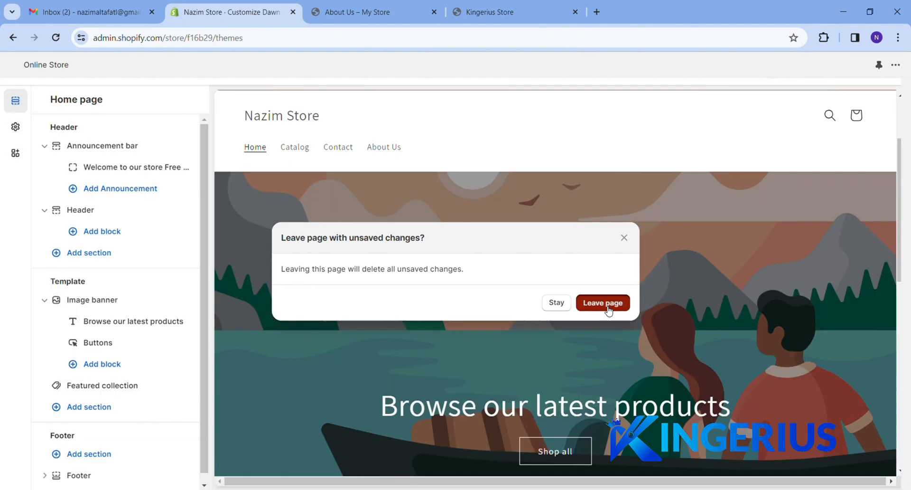